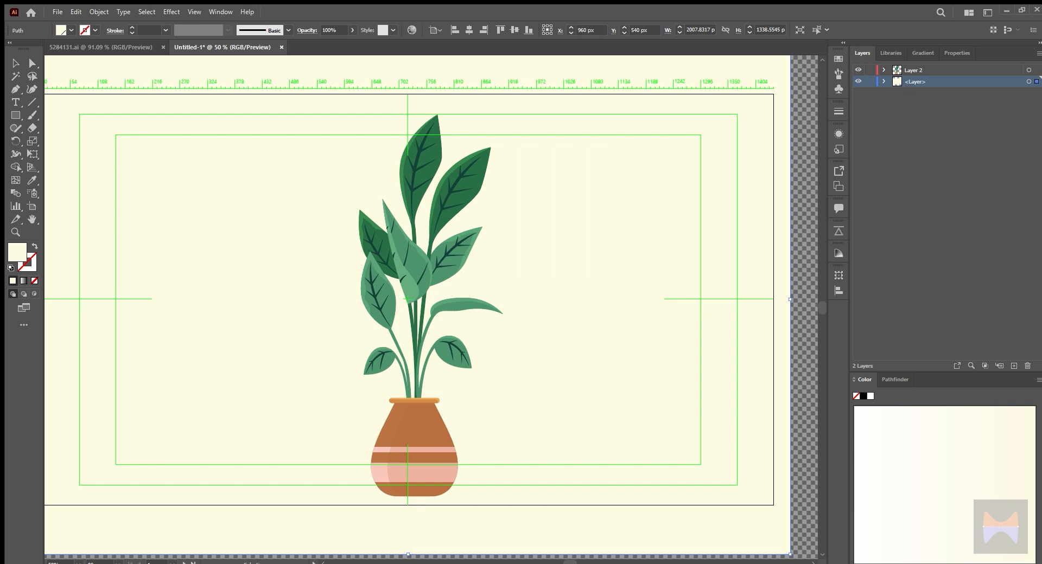
# Rename the bottom layer holding the cream rectangle as BAckground
pyautogui.write('BAckground')
pyautogui.press('Return')
pyautogui.click(871, 81)
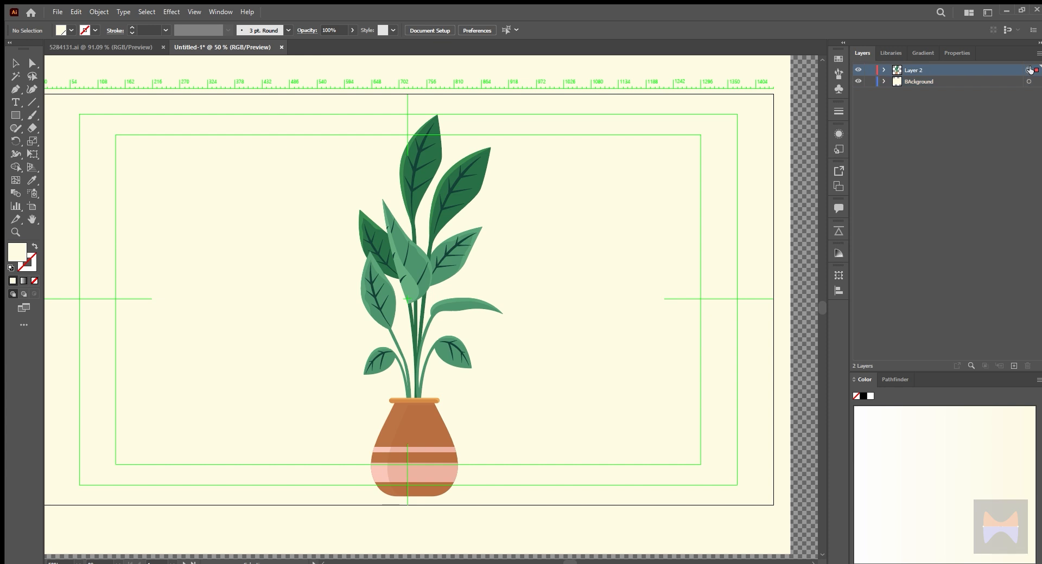
# Add eight empty layers, Layer 3 to Layer 10, above the plant artwork's layer
pyautogui.click(1029, 70)
pyautogui.click(1014, 366)
pyautogui.click(1013, 366)
pyautogui.click(1014, 367)
pyautogui.click(1014, 367)
pyautogui.click(1014, 367)
pyautogui.click(1013, 367)
pyautogui.click(1013, 366)
pyautogui.click(1013, 366)
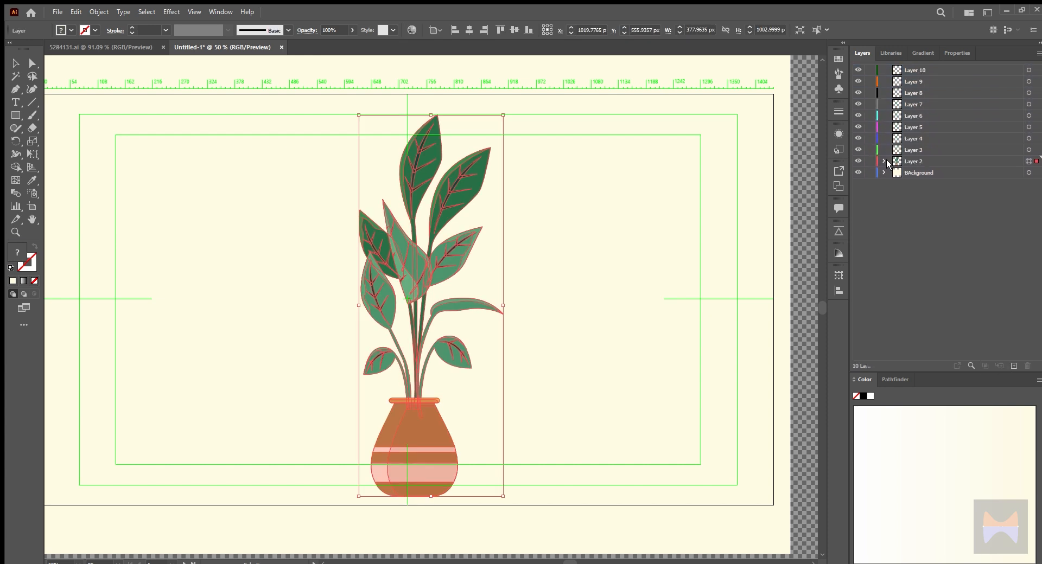
# Move the pot group out of Layer 2 into Layer 10 and rename that layer Pot
pyautogui.click(885, 161)
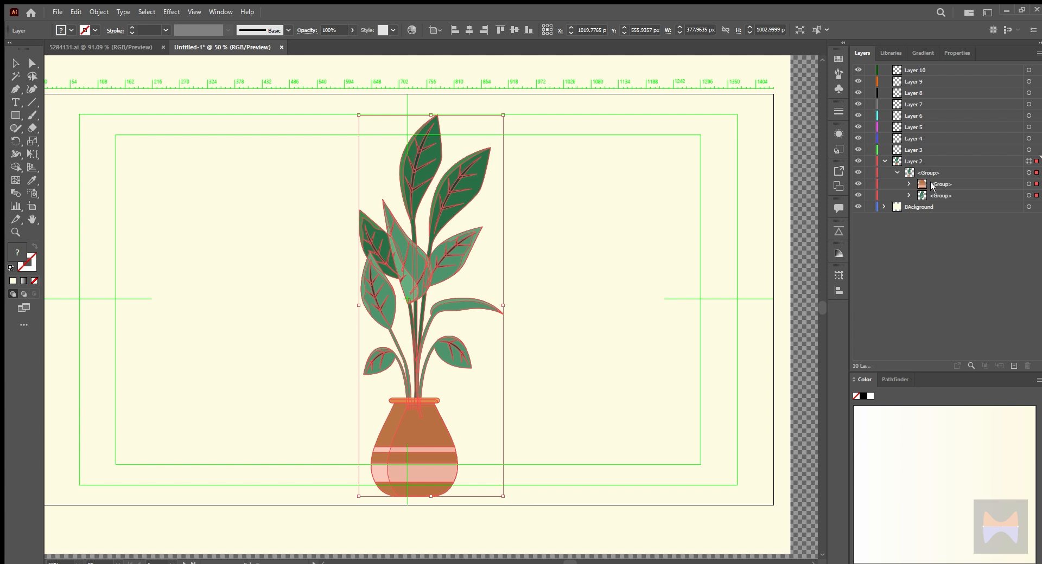
pyautogui.moveTo(931, 186); pyautogui.dragTo(929, 152)
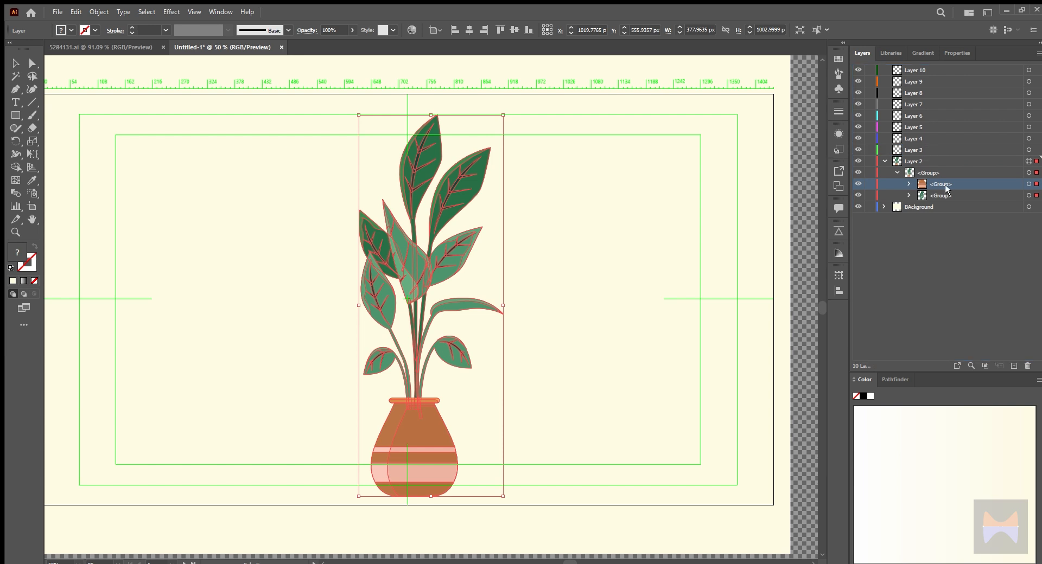
pyautogui.moveTo(945, 187); pyautogui.dragTo(907, 76)
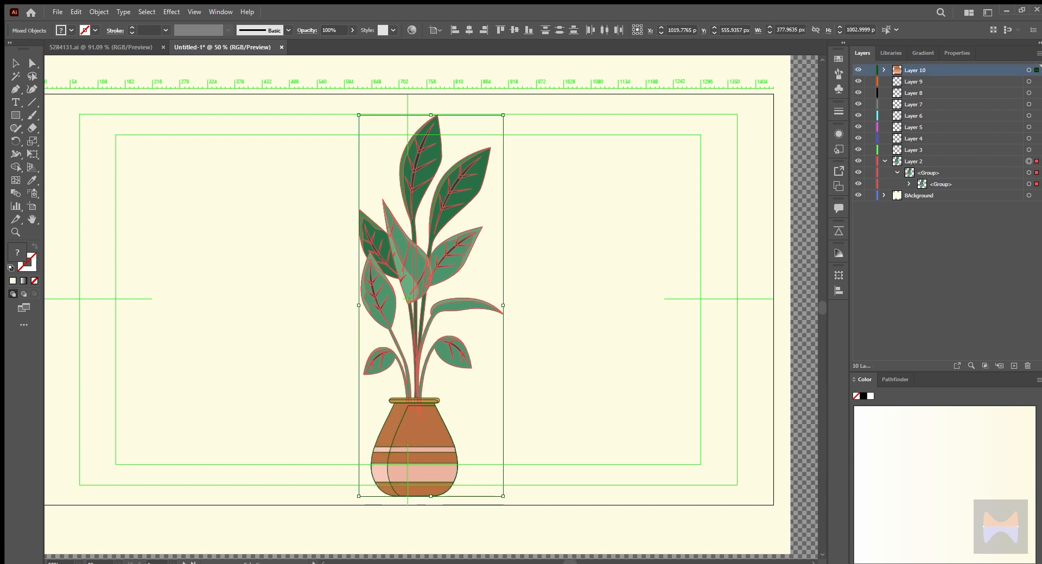
pyautogui.write('Pot')
pyautogui.press('Return')
# Distribute the first seven leaf items of Layer 2 among the empty layers Layer 3 to Layer 9
pyautogui.click(908, 184)
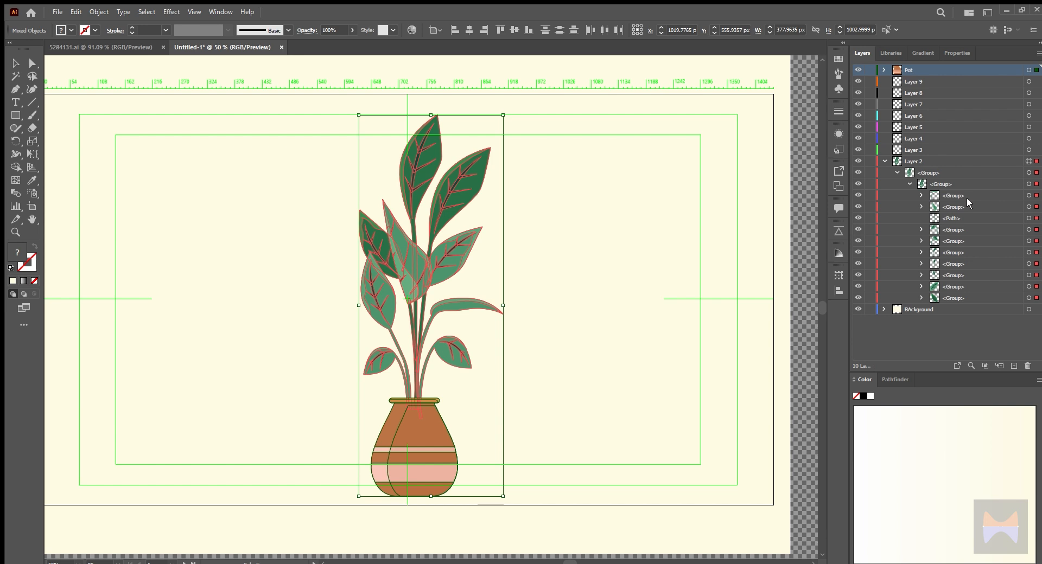
pyautogui.click(1029, 195)
pyautogui.moveTo(953, 197); pyautogui.dragTo(915, 82)
pyautogui.moveTo(953, 196); pyautogui.dragTo(913, 116)
pyautogui.moveTo(953, 197); pyautogui.dragTo(934, 139)
pyautogui.moveTo(953, 196); pyautogui.dragTo(934, 150)
pyautogui.click(1015, 365)
pyautogui.click(1015, 366)
pyautogui.hotkey('ctrl', 'z')
pyautogui.hotkey('ctrl', 'z')
# Add Layers 11, 12 and 13 above Layer 2 and move the three remaining leaf groups into them
pyautogui.click(933, 163)
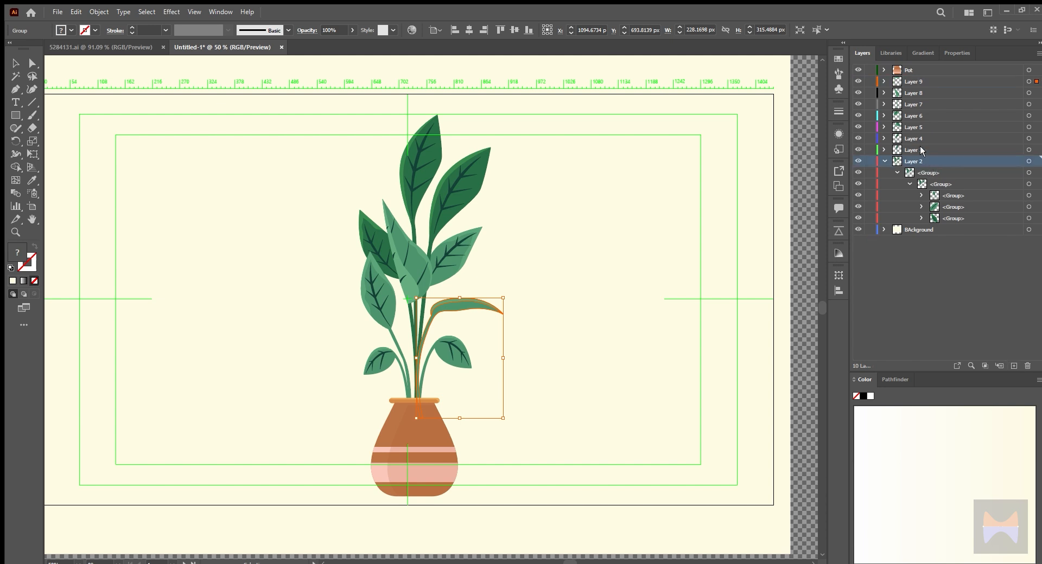
pyautogui.click(1014, 366)
pyautogui.click(1014, 366)
pyautogui.click(1014, 367)
pyautogui.moveTo(952, 230); pyautogui.dragTo(936, 162)
pyautogui.hotkey('ctrl', 'z')
pyautogui.moveTo(957, 230); pyautogui.dragTo(934, 173)
pyautogui.moveTo(954, 230); pyautogui.dragTo(930, 184)
pyautogui.click(922, 195)
pyautogui.click(1027, 367)
pyautogui.click(1029, 184)
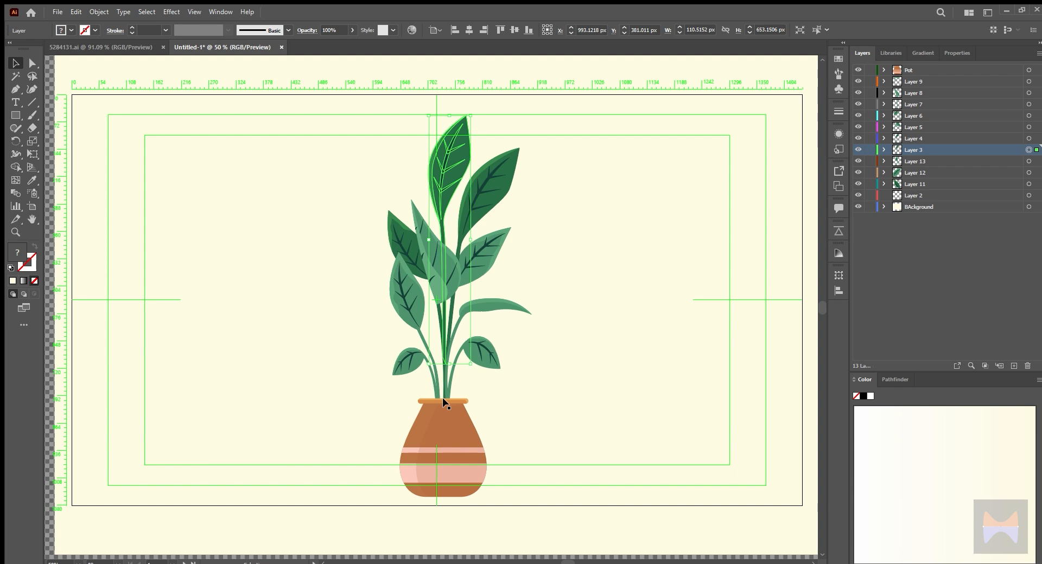
# Extend the stem of the tallest leaf on Layer 3 down to the pot rim by repositioning its lower anchor points
pyautogui.press('p')
pyautogui.scroll(2, 439, 365)
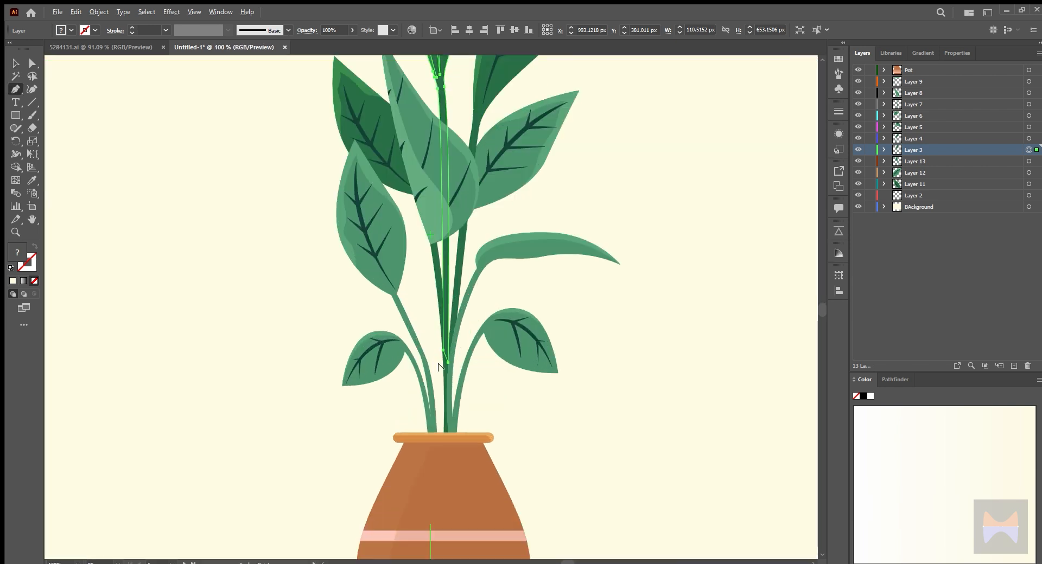
pyautogui.scroll(1, 440, 365)
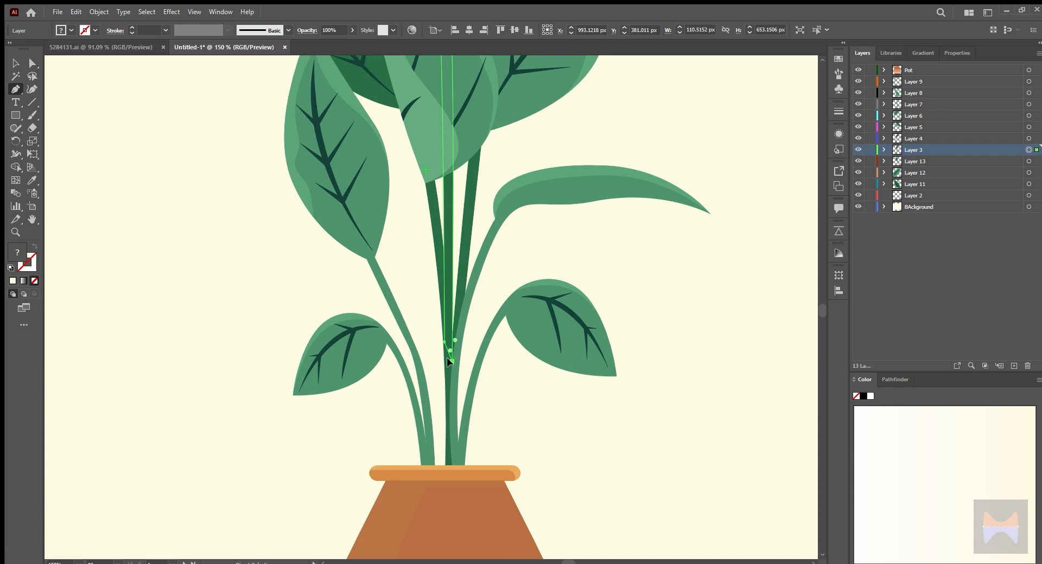
pyautogui.click(449, 362)
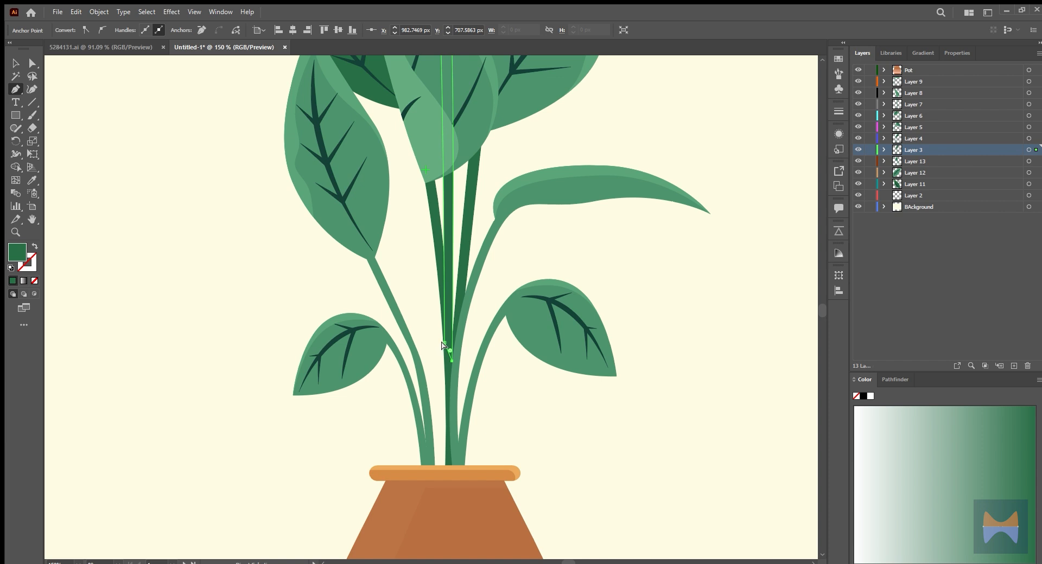
pyautogui.keyDown('ctrl'); pyautogui.click(443, 342); pyautogui.keyUp('ctrl')
pyautogui.keyDown('ctrl'); pyautogui.click(450, 360); pyautogui.keyUp('ctrl')
pyautogui.moveTo(450, 361); pyautogui.dragTo(454, 494)
pyautogui.moveTo(441, 344); pyautogui.dragTo(439, 466)
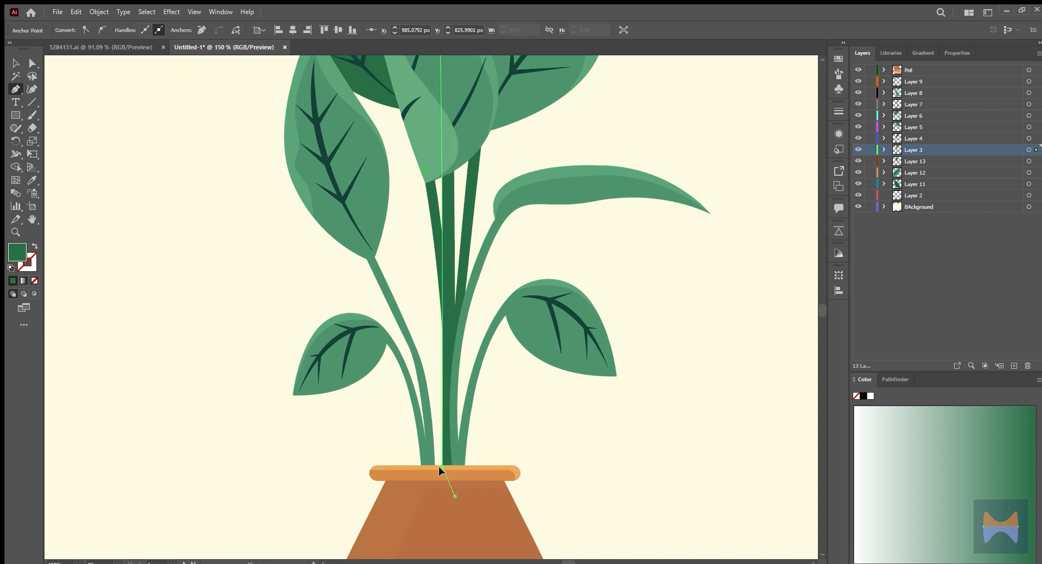
# Extend the stem of the upper-right dark leaf on Layer 4 down into the pot by moving its lower anchor points
pyautogui.press('v')
pyautogui.click(462, 249)
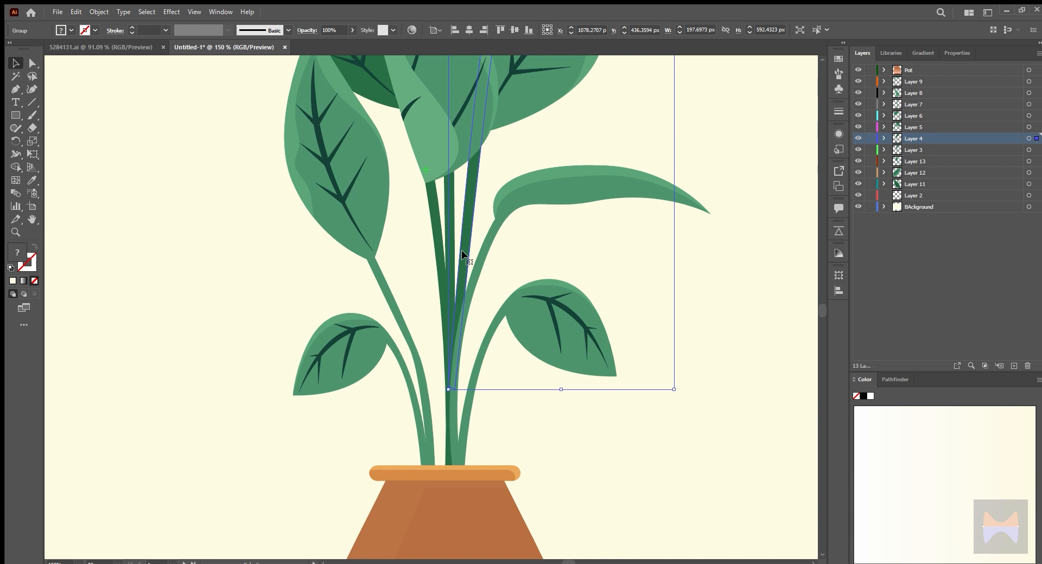
pyautogui.press('p')
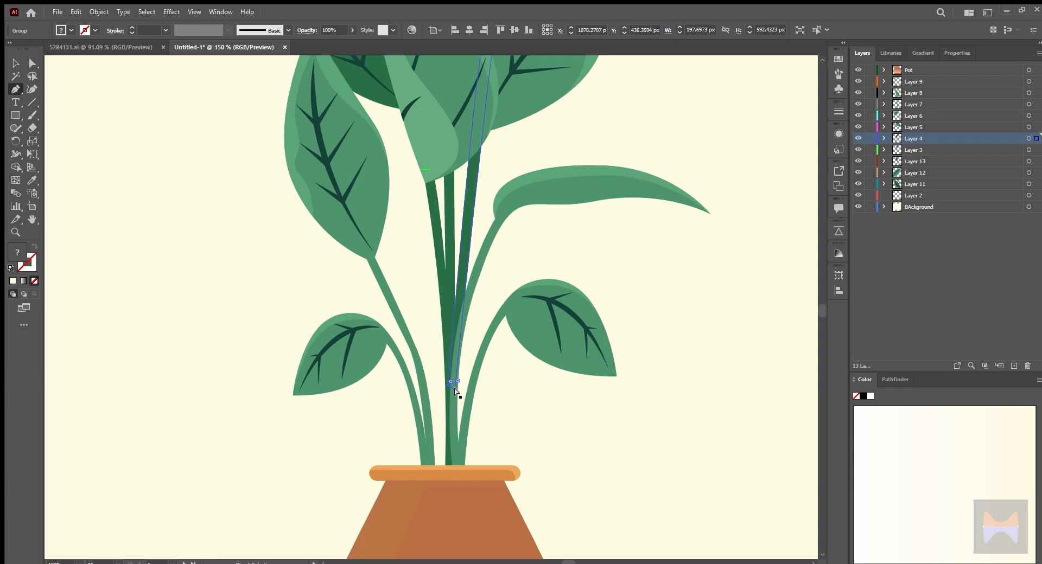
pyautogui.keyDown('ctrl'); pyautogui.click(456, 389); pyautogui.keyUp('ctrl')
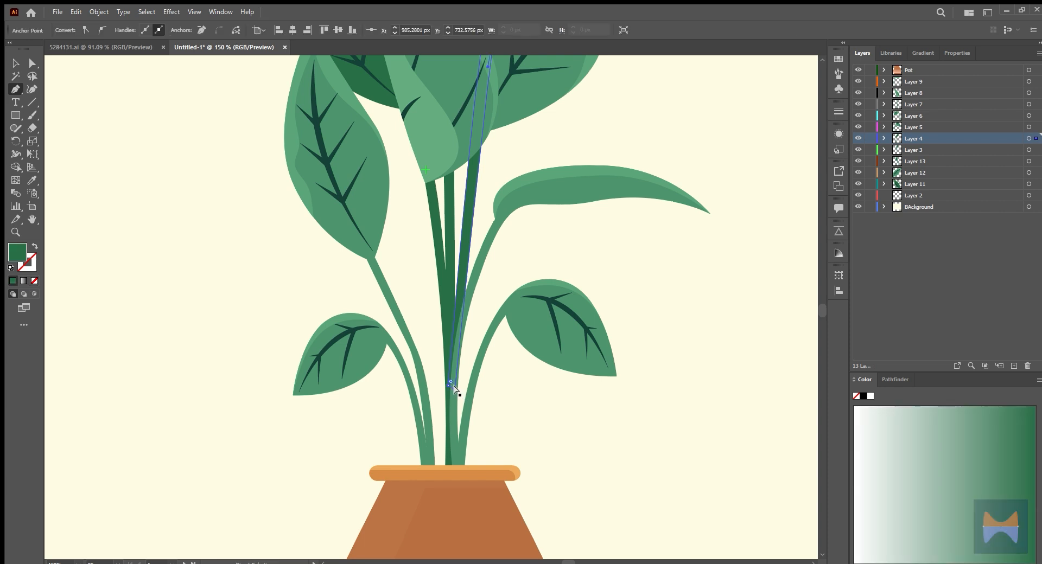
pyautogui.moveTo(449, 386); pyautogui.dragTo(453, 490)
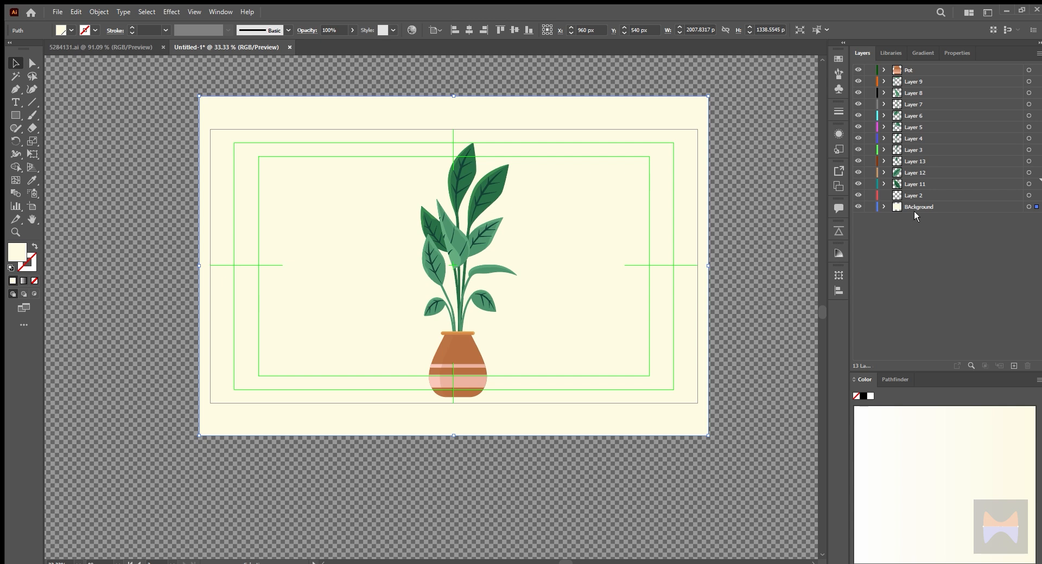
# Rename Layer 11, Layer 12, Layer 13, Layer 3 and Layer 4 as L1, L2, L3, L4 and L5
pyautogui.doubleClick(914, 184)
pyautogui.write('L1')
pyautogui.press('Return')
pyautogui.doubleClick(916, 172)
pyautogui.write('L2')
pyautogui.press('Return')
pyautogui.doubleClick(916, 161)
pyautogui.write('L3')
pyautogui.press('Return')
pyautogui.doubleClick(912, 149)
pyautogui.write('L4')
pyautogui.press('Return')
pyautogui.doubleClick(922, 138)
pyautogui.write('L5')
pyautogui.press('Return')
# Rename Layer 5, Layer 6, Layer 7, Layer 8 and Layer 9 as L6, L7, L8, L9 and L10
pyautogui.doubleClick(927, 126)
pyautogui.write('L6')
pyautogui.press('Return')
pyautogui.doubleClick(925, 116)
pyautogui.write('L7')
pyautogui.press('Return')
pyautogui.doubleClick(921, 104)
pyautogui.write('L8')
pyautogui.press('Return')
pyautogui.doubleClick(924, 94)
pyautogui.write('L9')
pyautogui.press('Return')
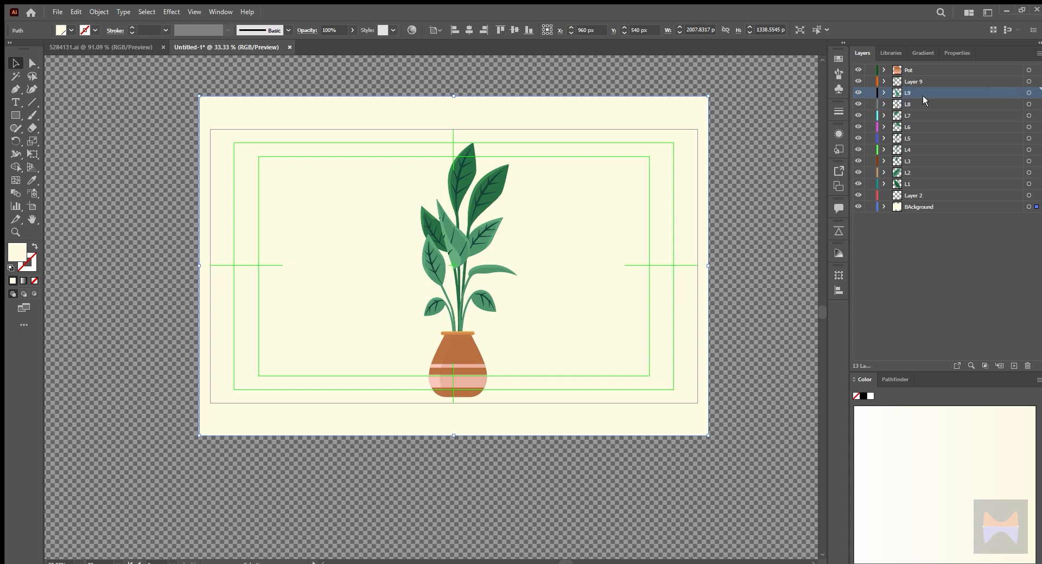
pyautogui.doubleClick(907, 83)
pyautogui.write('L10')
pyautogui.press('Return')
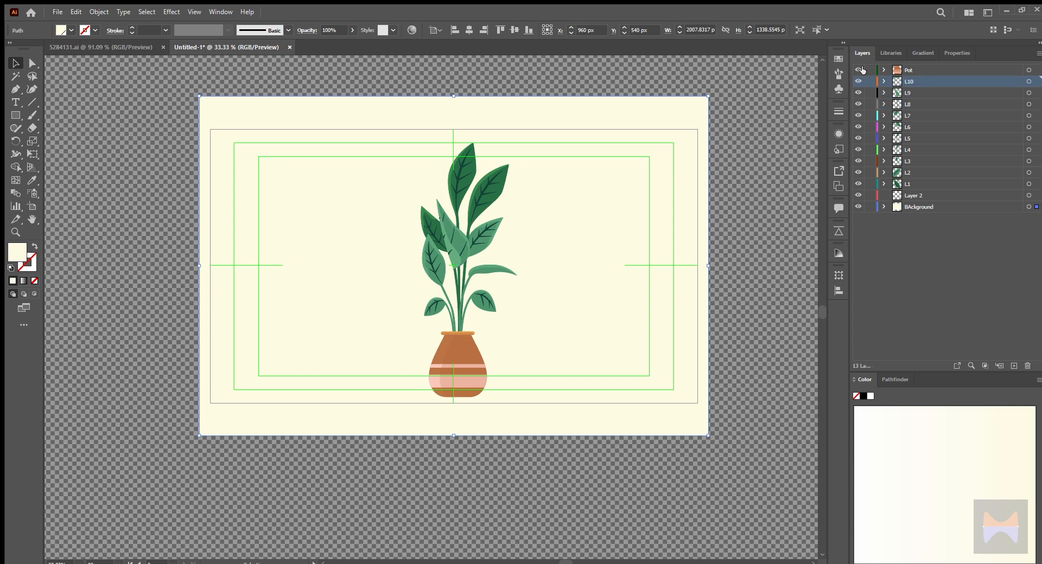
pyautogui.click(906, 71)
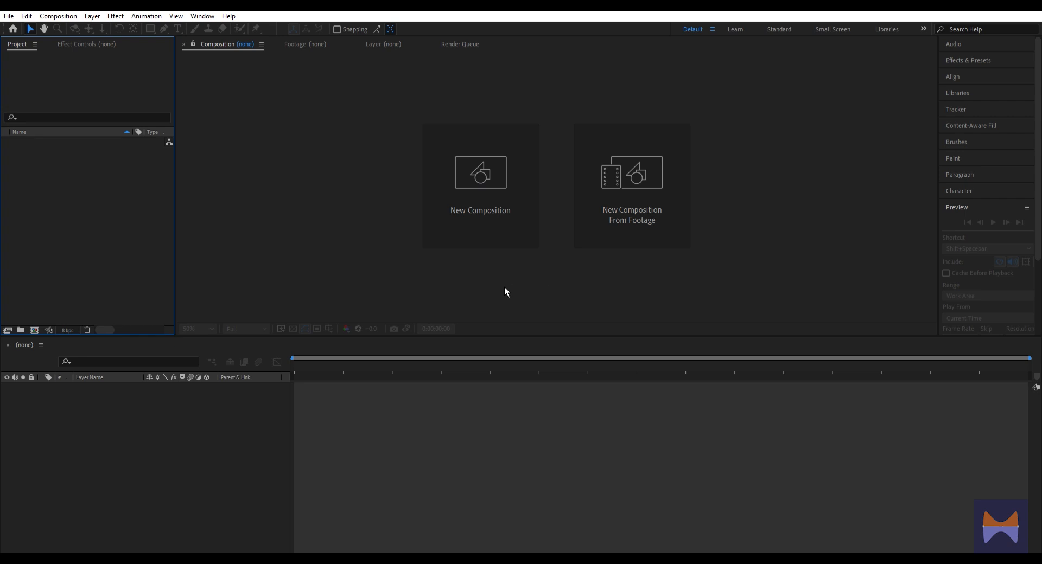
# Switch to After Effects, import the Plant artwork as a layered composition and open it fitted to the viewer
pyautogui.doubleClick(93, 208)
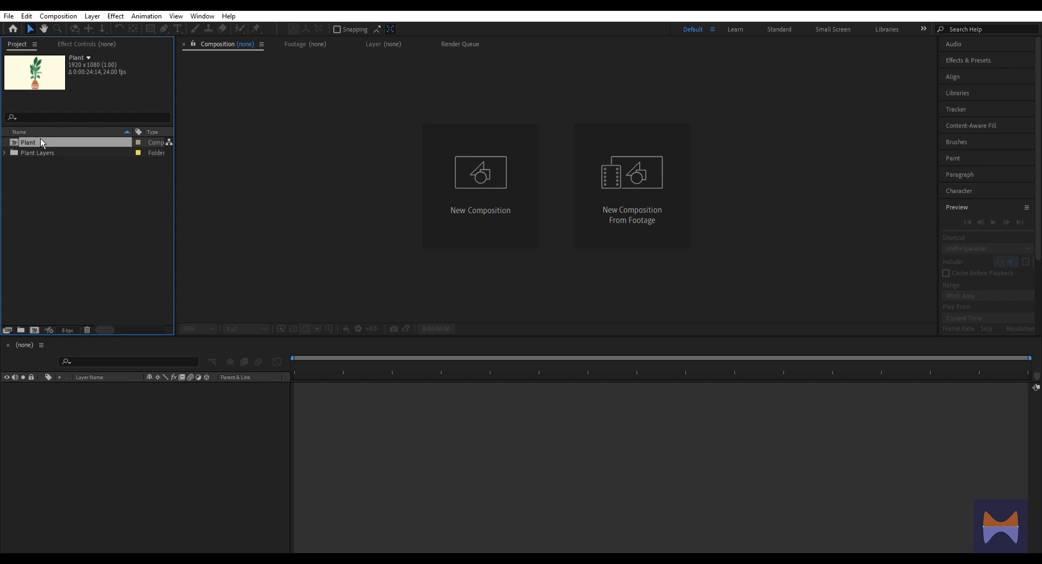
pyautogui.doubleClick(41, 142)
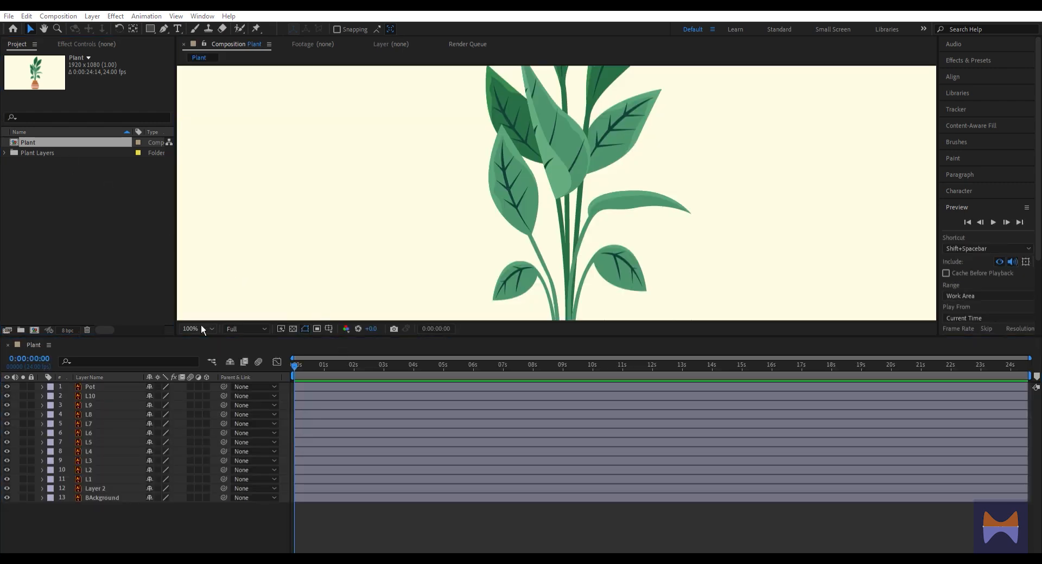
pyautogui.click(208, 331)
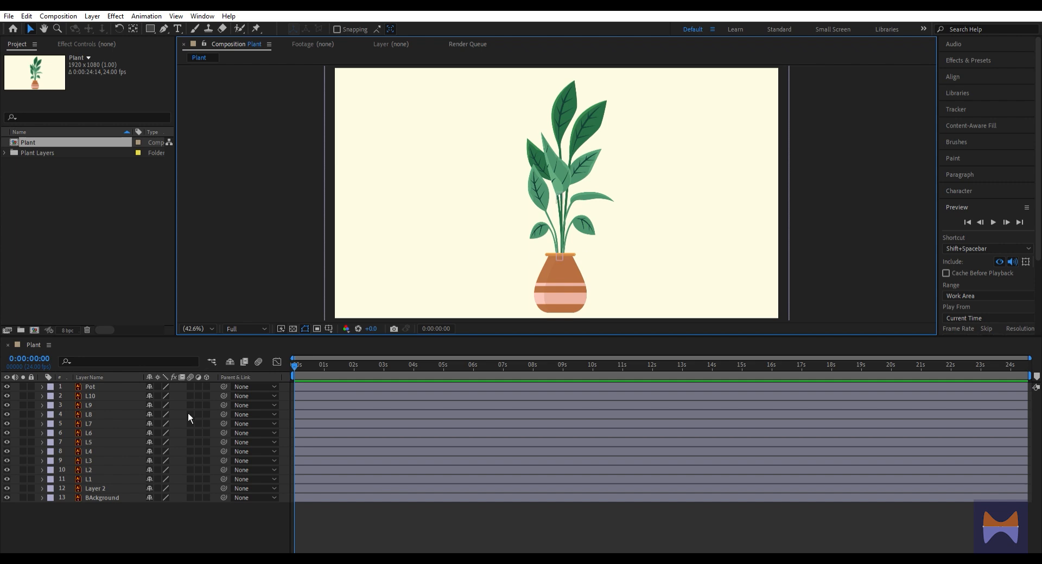
# Delete the empty Layer 2 from the Plant composition
pyautogui.click(113, 487)
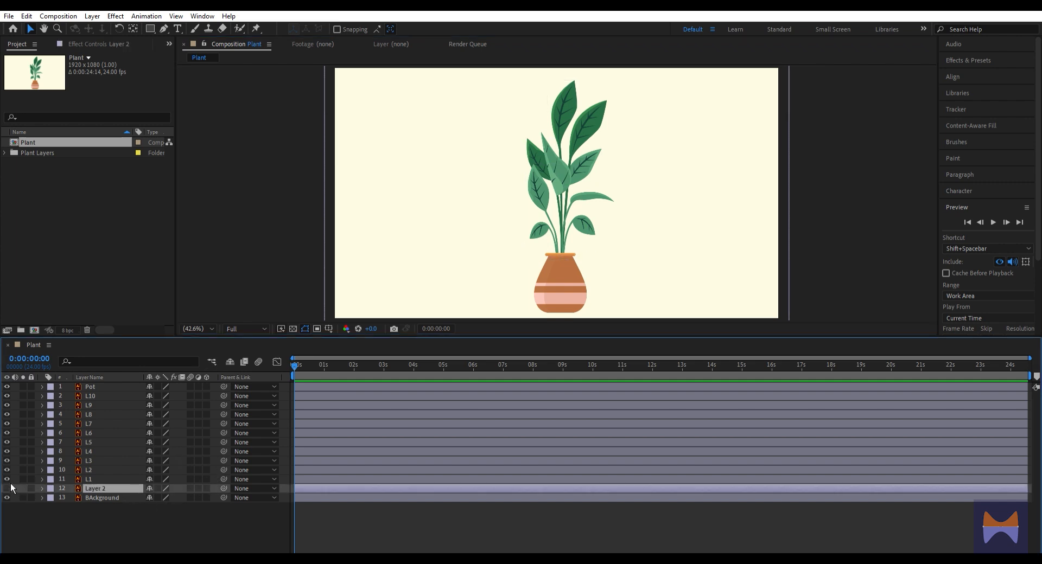
pyautogui.press('Delete')
# Move the anchor point of layer L1 to the base of its dark green leaf
pyautogui.click(103, 474)
pyautogui.keyDown('shift'); pyautogui.click(99, 470); pyautogui.keyUp('shift')
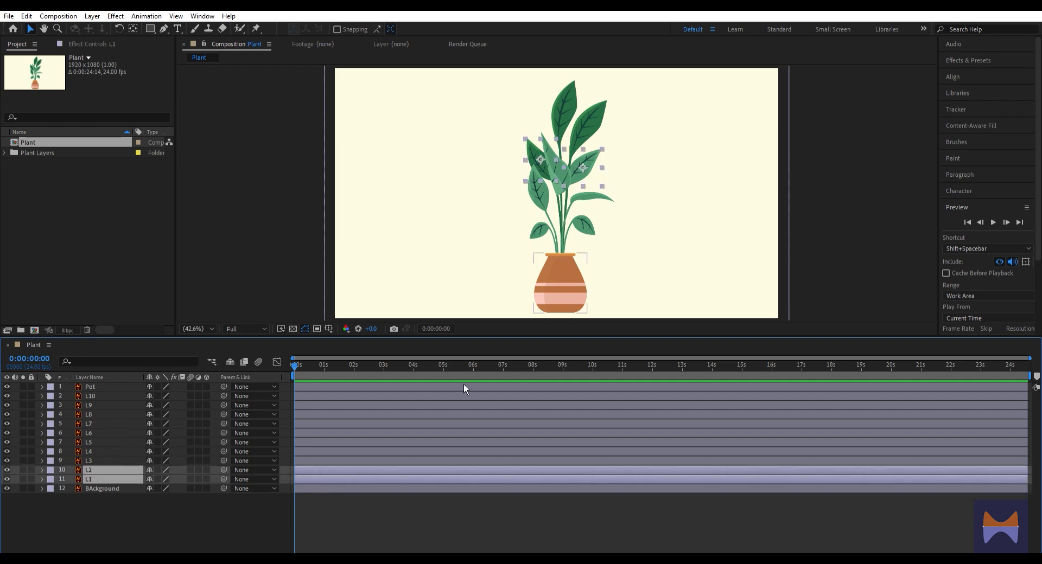
pyautogui.scroll(3, 653, 235)
pyautogui.moveTo(460, 116); pyautogui.dragTo(476, 226)
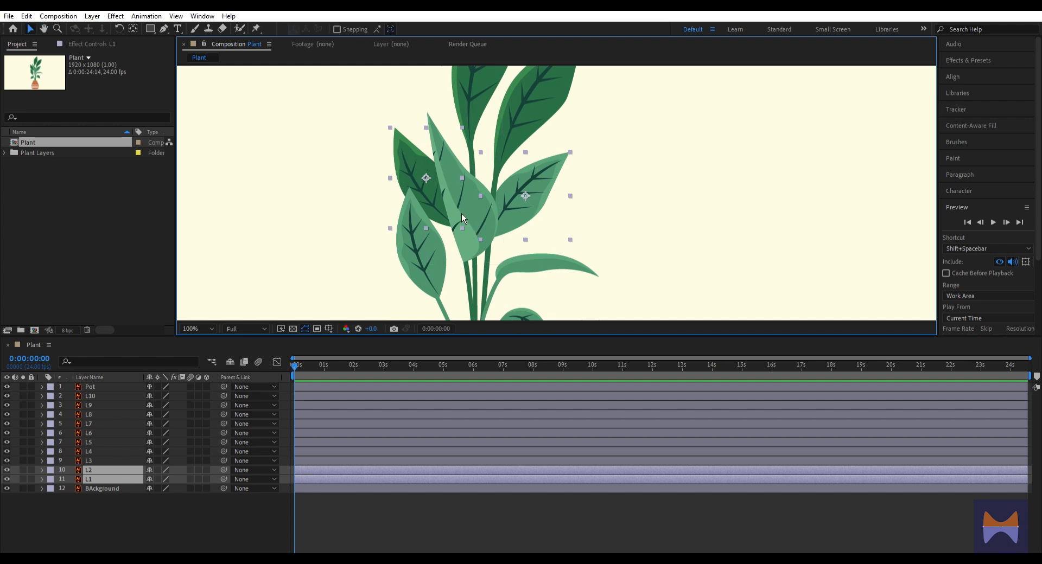
pyautogui.click(103, 476)
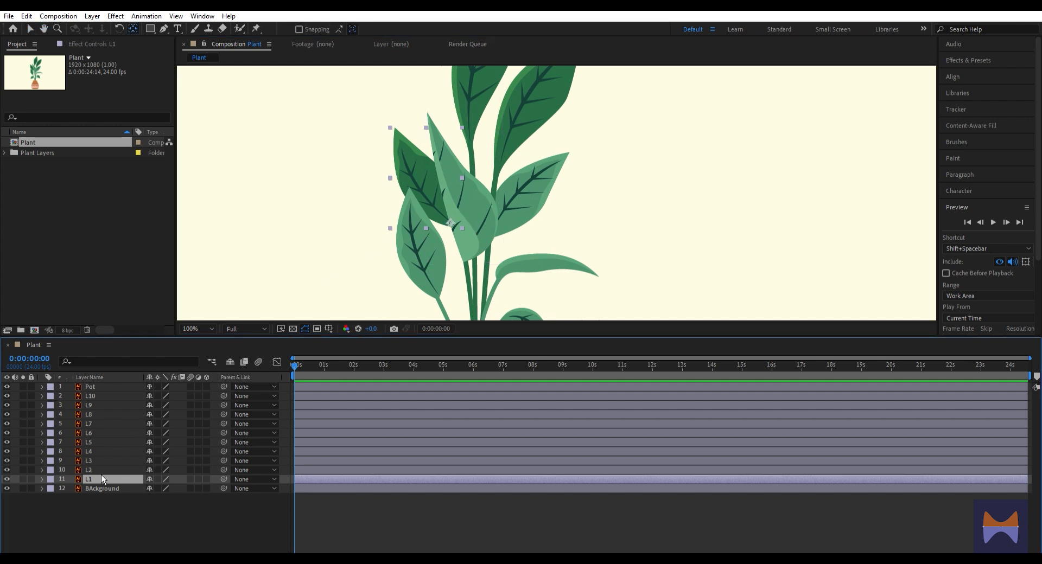
# Keyframe L1's rotation at 0° at the start and 15° at 3 seconds
pyautogui.press('r')
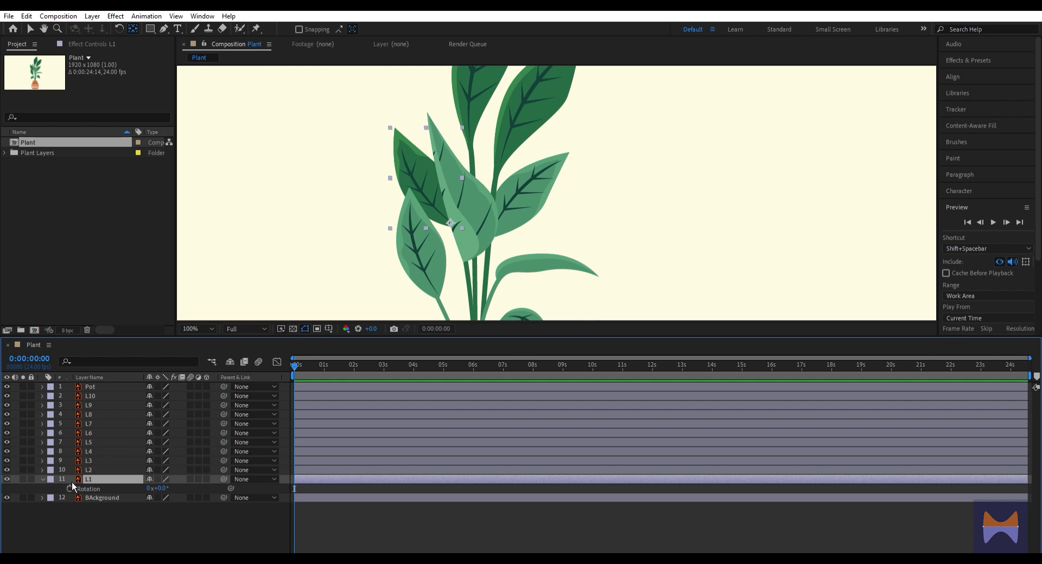
pyautogui.click(72, 488)
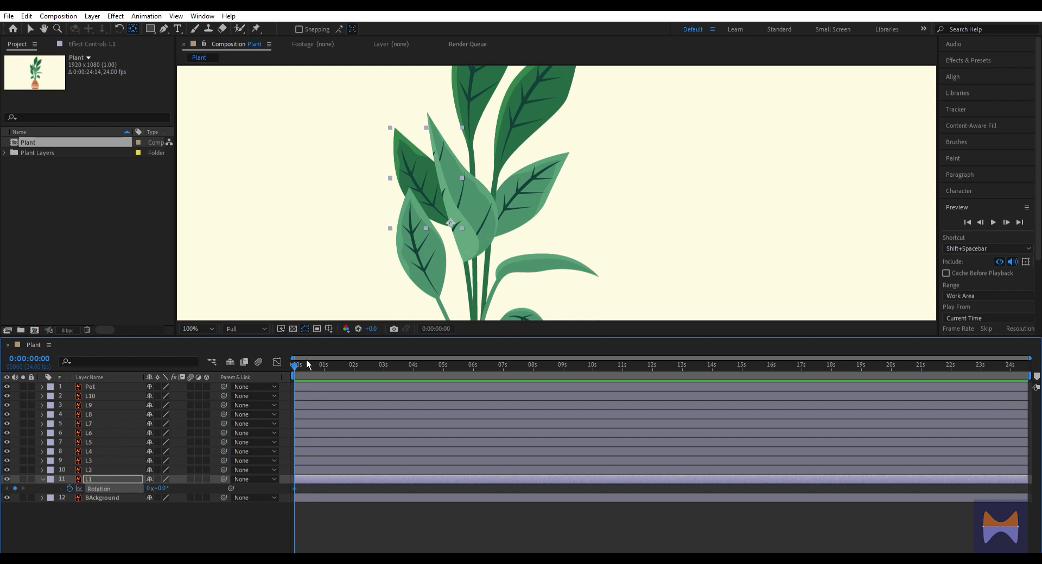
pyautogui.click(384, 366)
pyautogui.moveTo(170, 480); pyautogui.dragTo(181, 481)
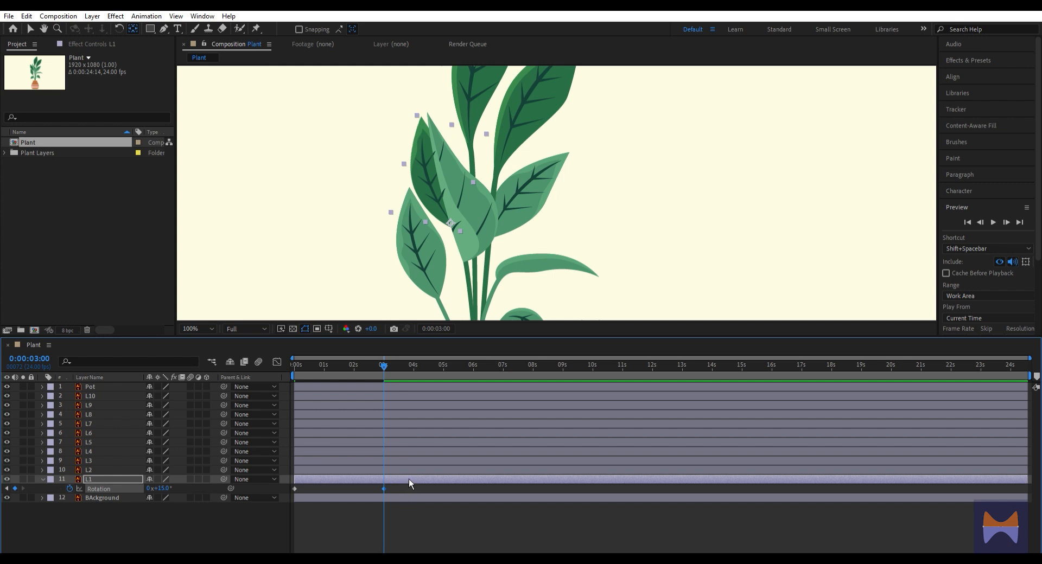
# Return to the composition's start and move L2's anchor point to the base of its leaf
pyautogui.press('Home')
pyautogui.click(112, 470)
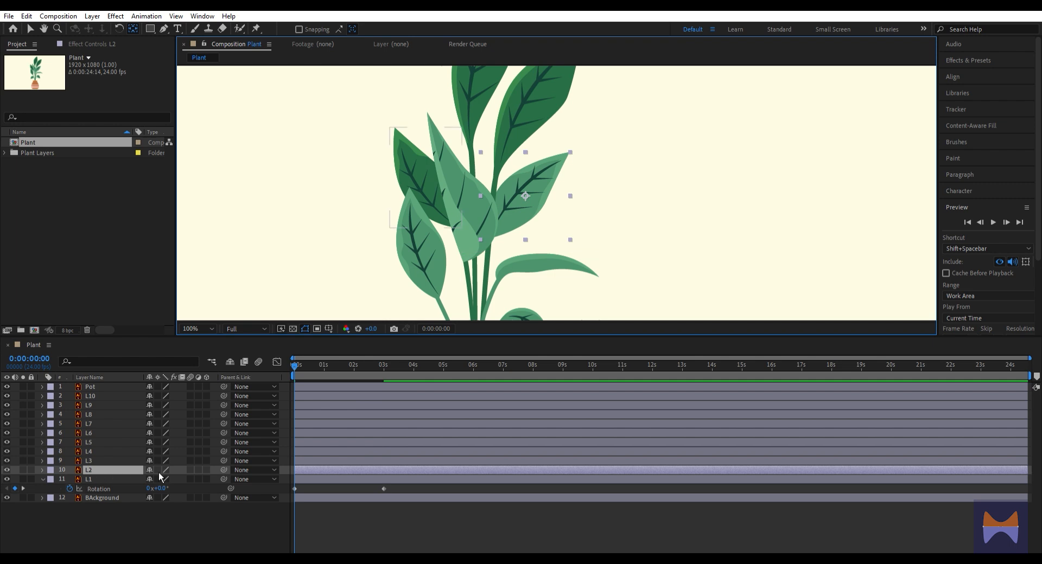
pyautogui.moveTo(522, 197); pyautogui.dragTo(492, 231)
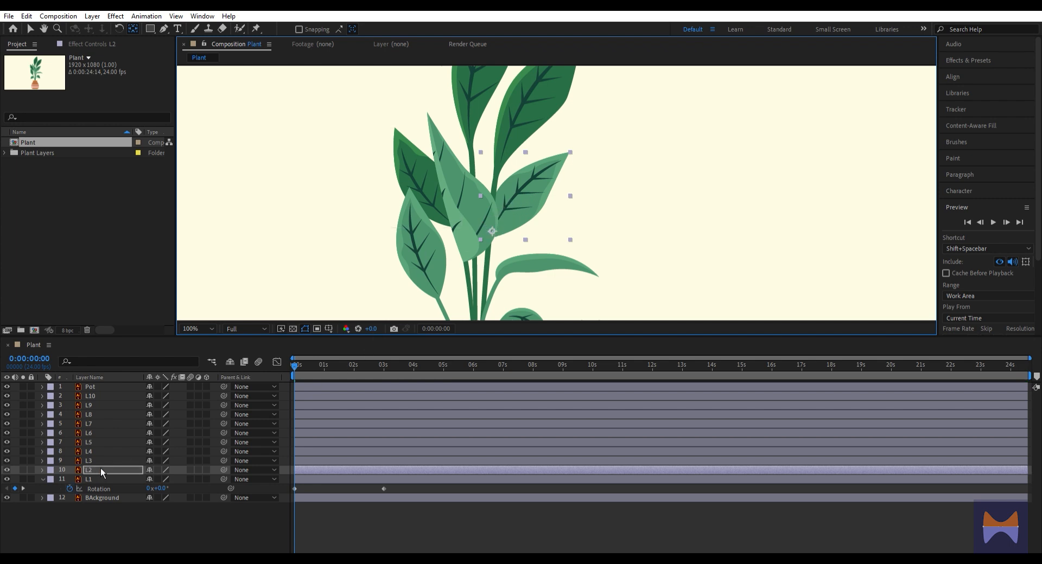
# Keyframe L2's rotation at 0° at the start and 11° at 3 seconds
pyautogui.press('r')
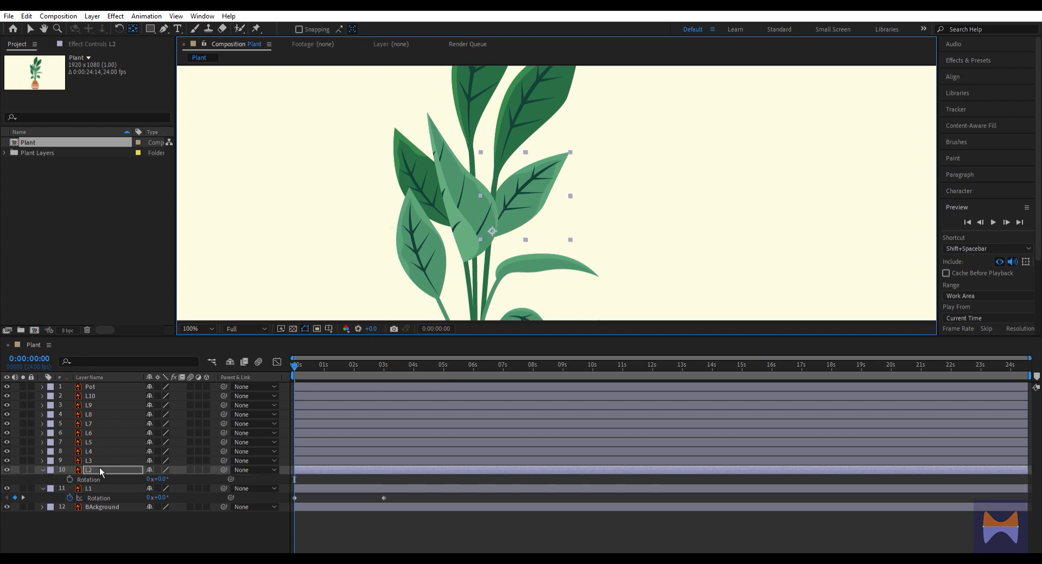
pyautogui.click(70, 479)
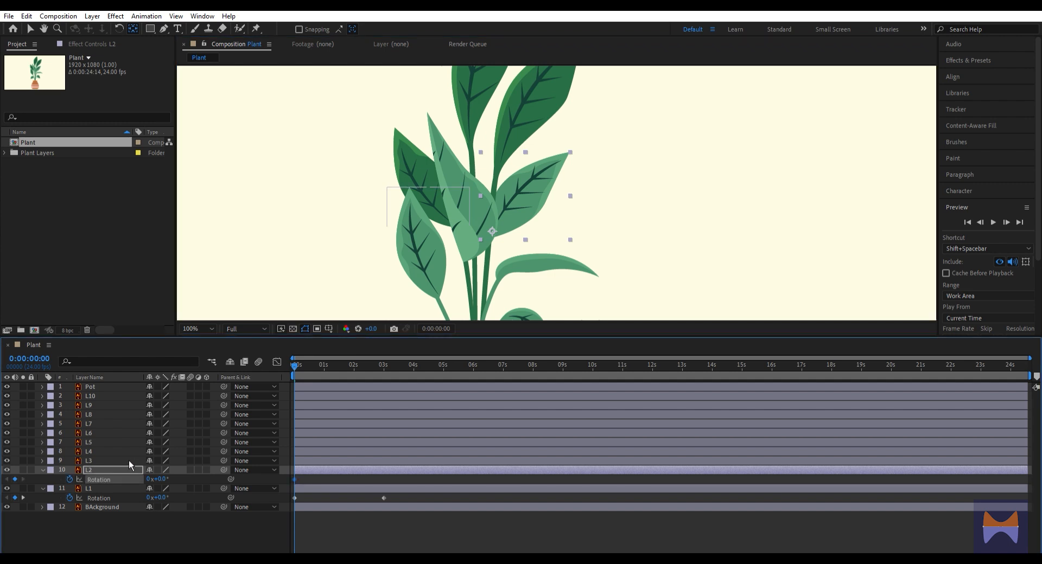
pyautogui.press('k')
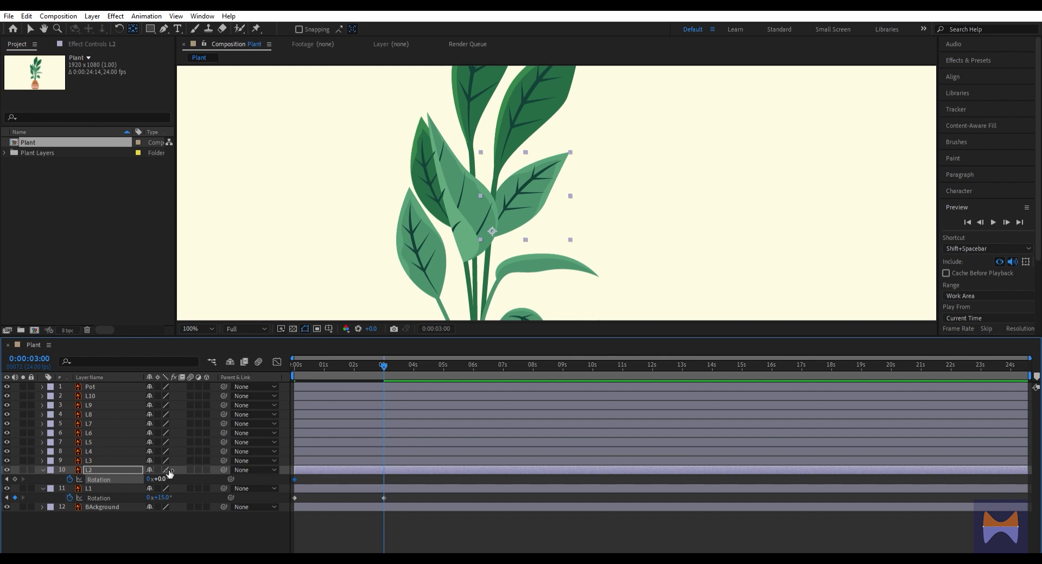
pyautogui.moveTo(162, 479); pyautogui.dragTo(177, 474)
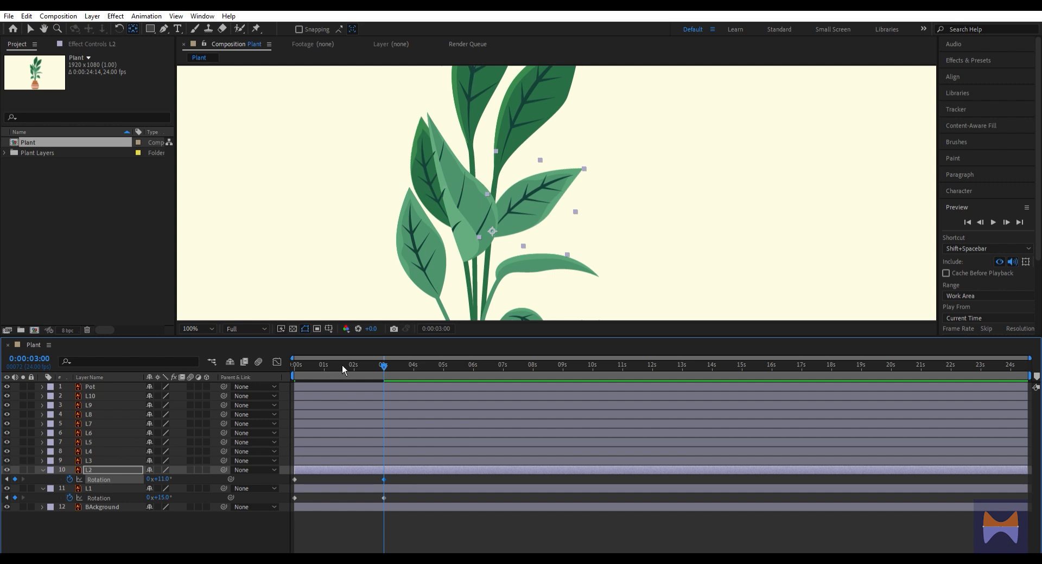
# Pre-compose layer L3 at the composition's start and move its anchor point to the base of its stem at the pot
pyautogui.press('Home')
pyautogui.click(135, 461)
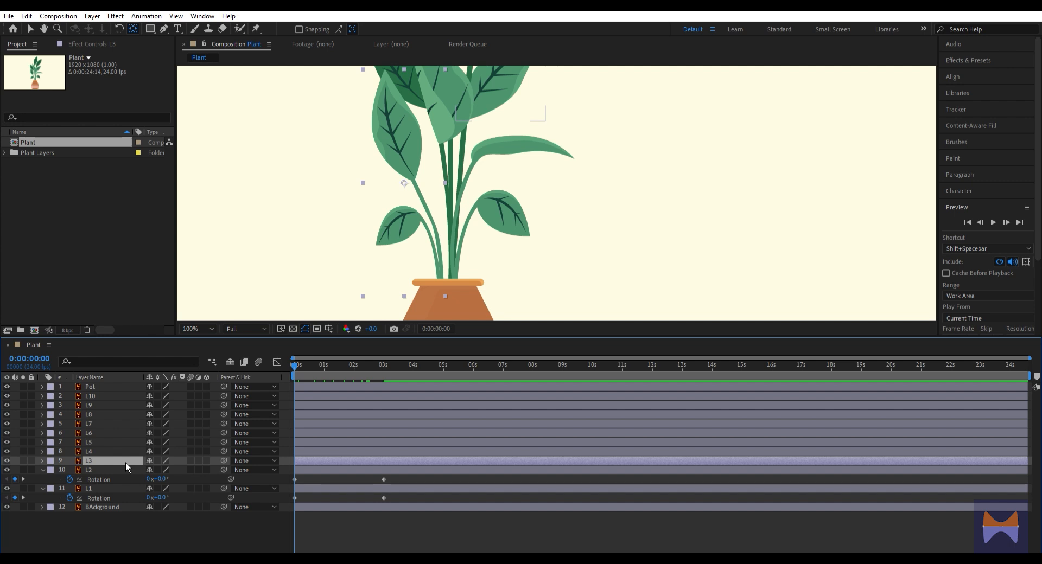
pyautogui.click(13, 460)
pyautogui.click(13, 460)
pyautogui.hotkey('ctrl', 'k')
pyautogui.click(556, 348)
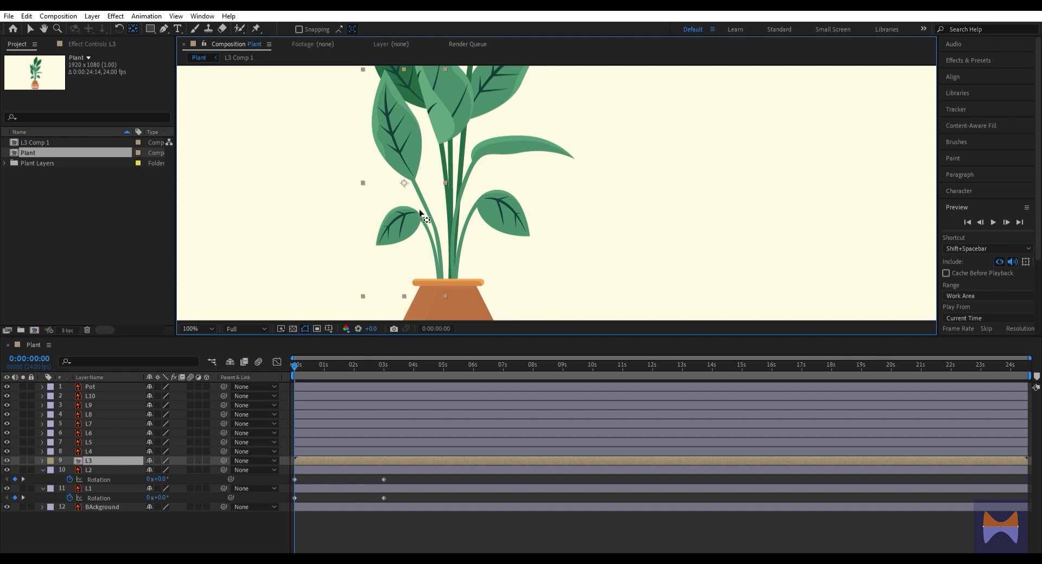
pyautogui.moveTo(404, 183); pyautogui.dragTo(439, 287)
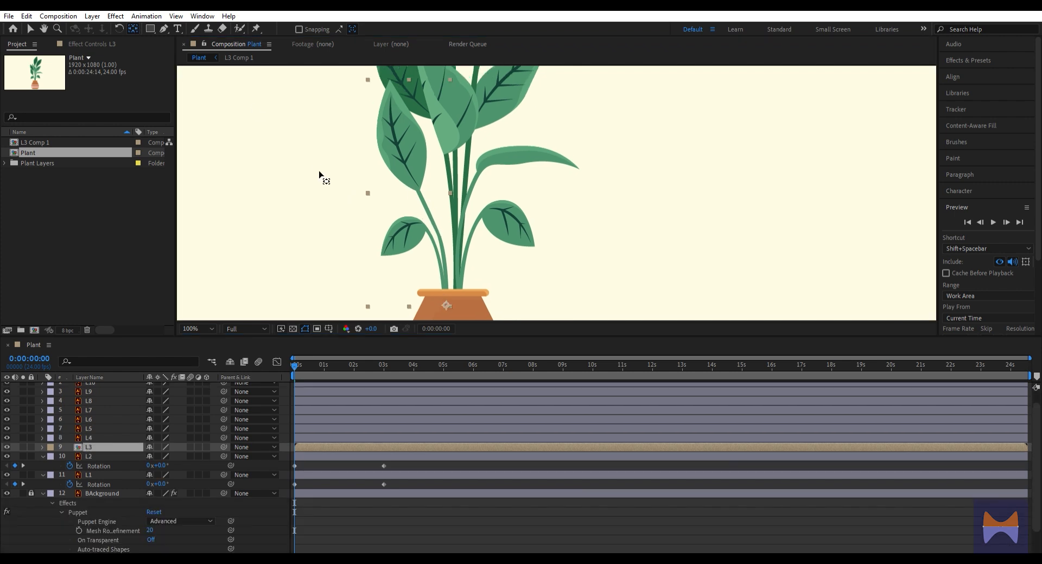
# Place puppet pins on L3's leaf tip, leaf base and stem base, and reveal their position keyframes
pyautogui.click(265, 23)
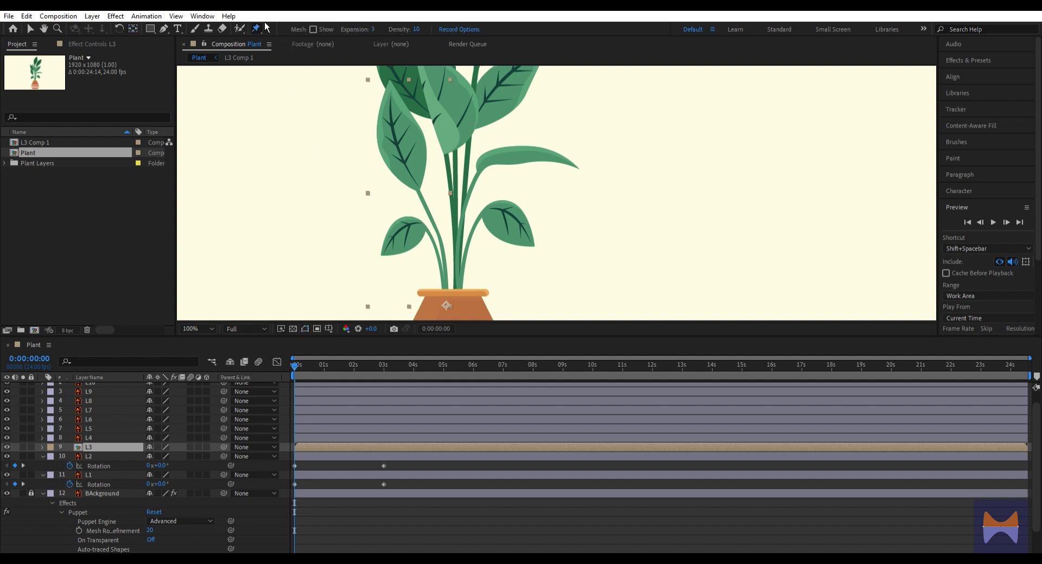
pyautogui.click(390, 86)
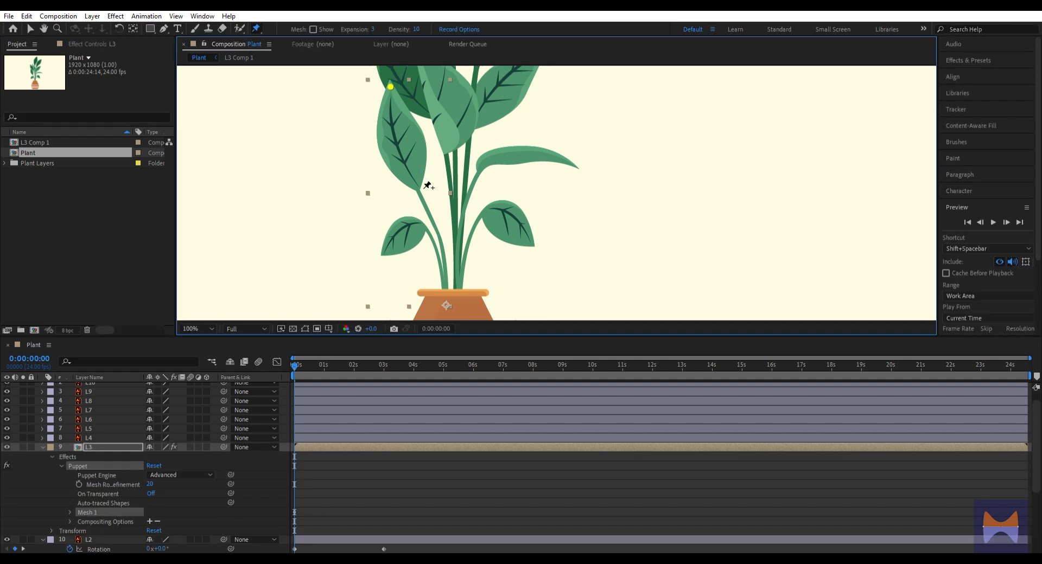
pyautogui.click(417, 191)
pyautogui.click(445, 298)
pyautogui.press('u')
pyautogui.scroll(-1, 338, 468)
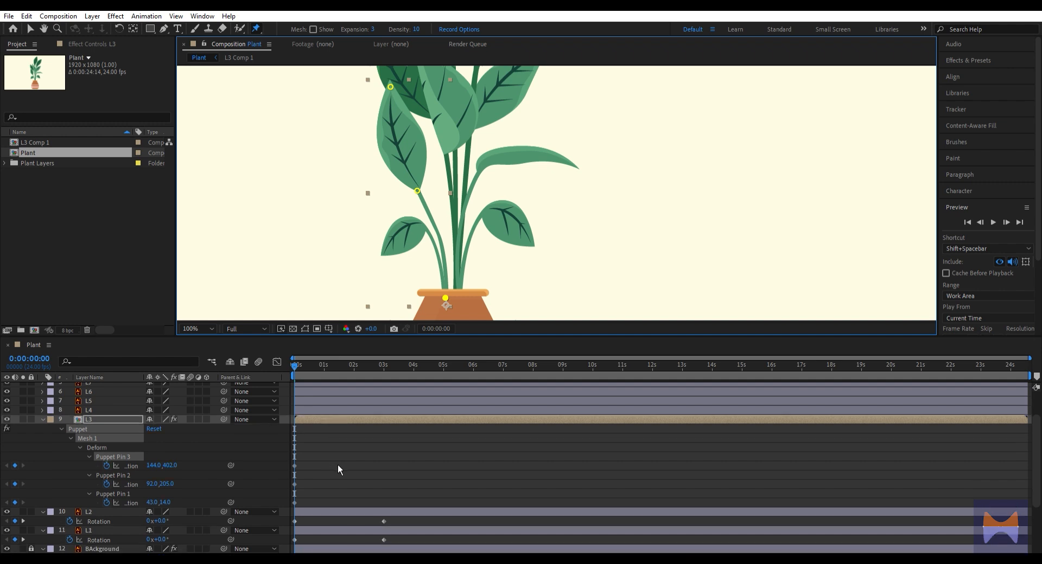
# At 3 seconds, move L3's leaf-base pin to 71, 216 and its tip pin to 4, 39 to bend the leaf outward
pyautogui.press('k')
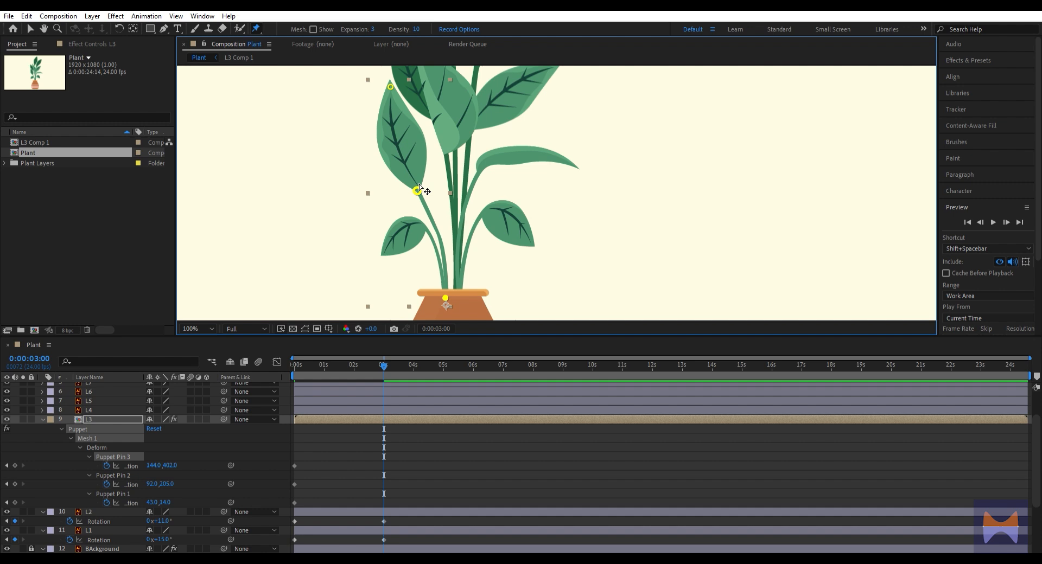
pyautogui.press('v')
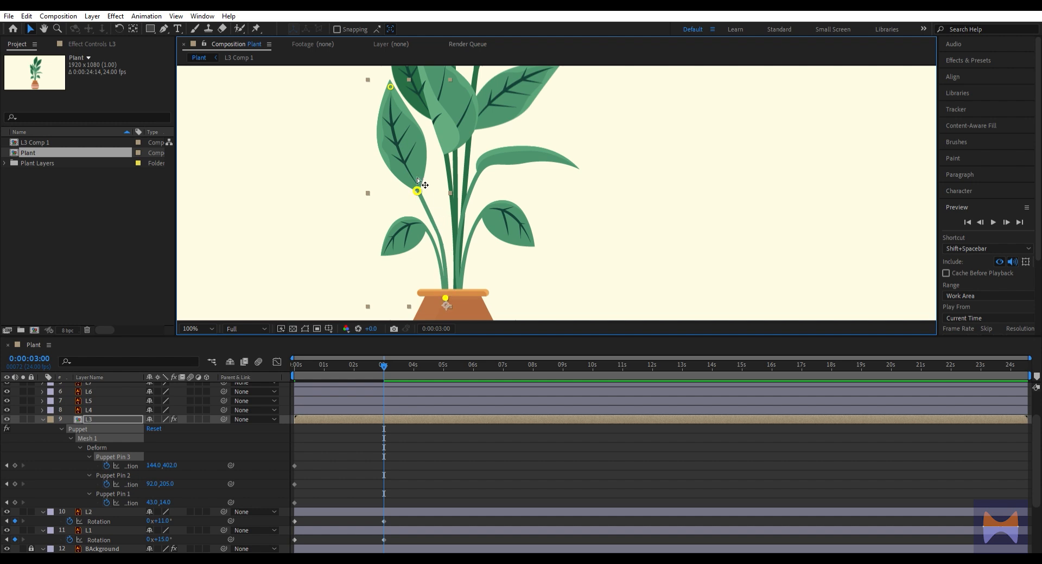
pyautogui.moveTo(416, 177); pyautogui.dragTo(407, 183)
pyautogui.moveTo(390, 87); pyautogui.dragTo(374, 94)
pyautogui.moveTo(408, 186); pyautogui.dragTo(405, 185)
pyautogui.moveTo(374, 82); pyautogui.dragTo(370, 87)
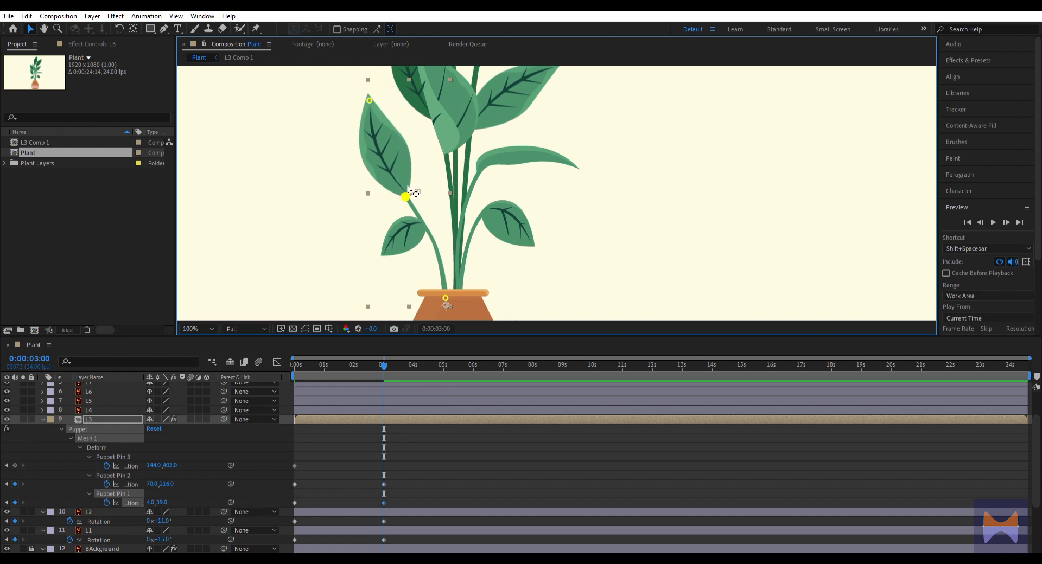
pyautogui.moveTo(408, 188); pyautogui.dragTo(410, 188)
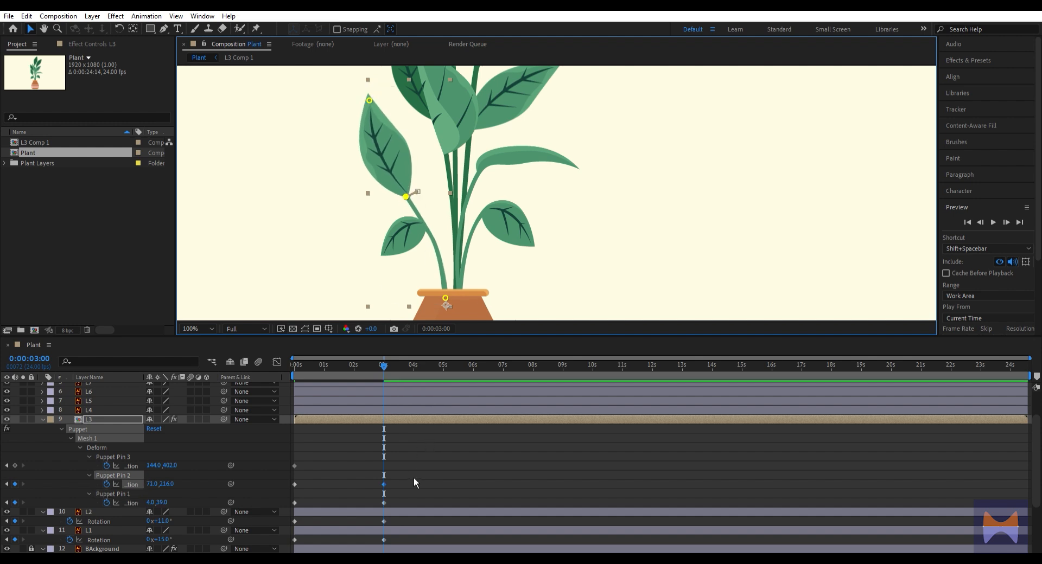
# Back at the composition's start, pre-compose layer L4 as L4 and move its anchor point to the base of its stem
pyautogui.moveTo(384, 364); pyautogui.dragTo(242, 387)
pyautogui.click(112, 407)
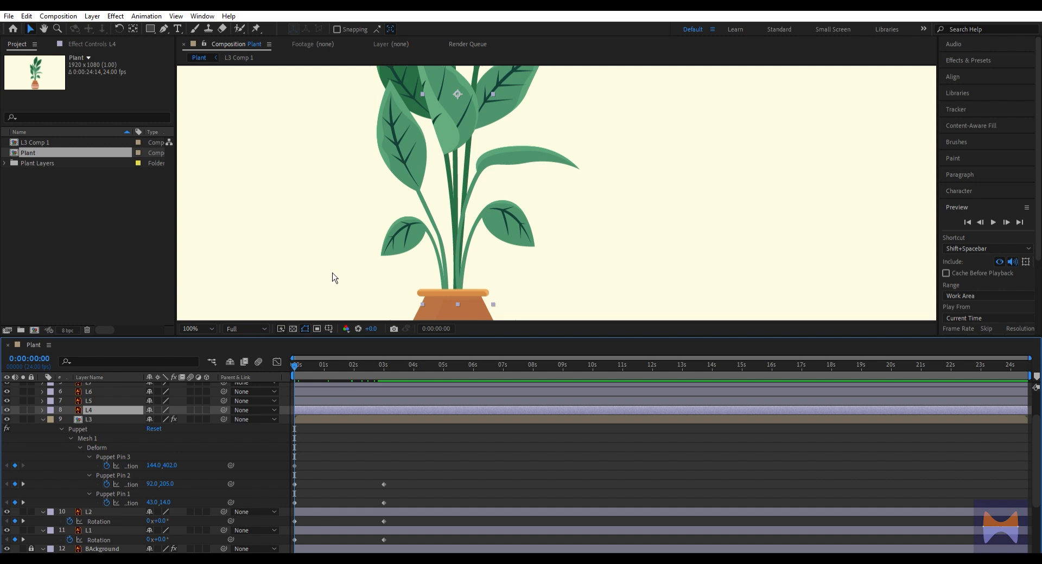
pyautogui.moveTo(417, 213); pyautogui.dragTo(417, 241)
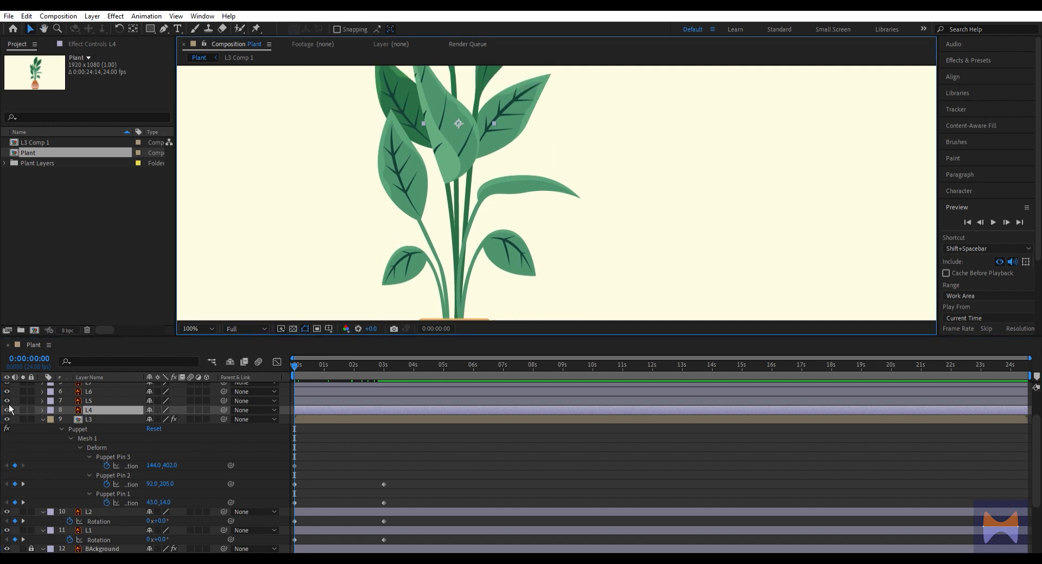
pyautogui.scroll(-2, 429, 250)
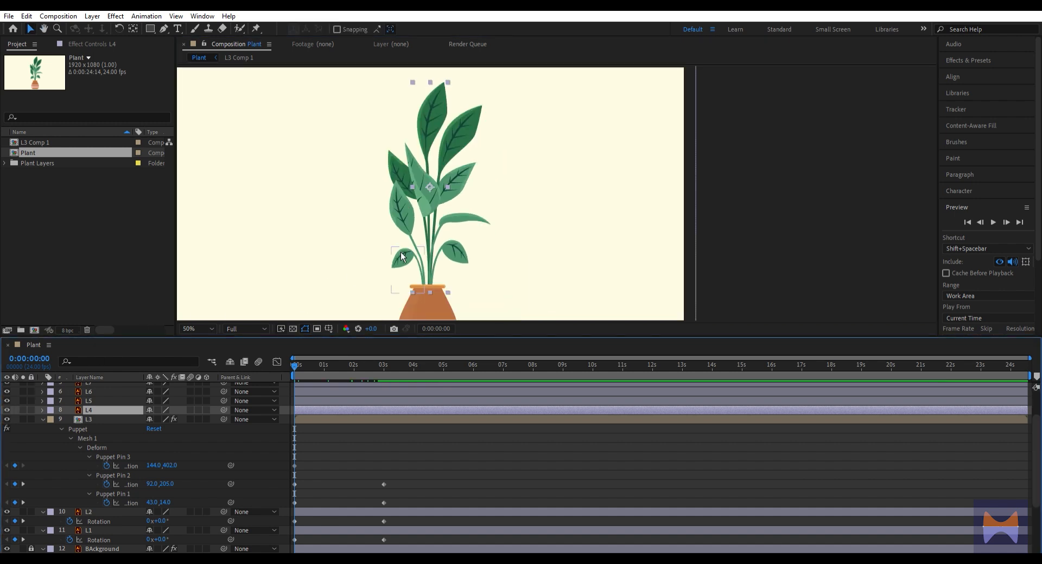
pyautogui.moveTo(400, 240); pyautogui.dragTo(421, 234)
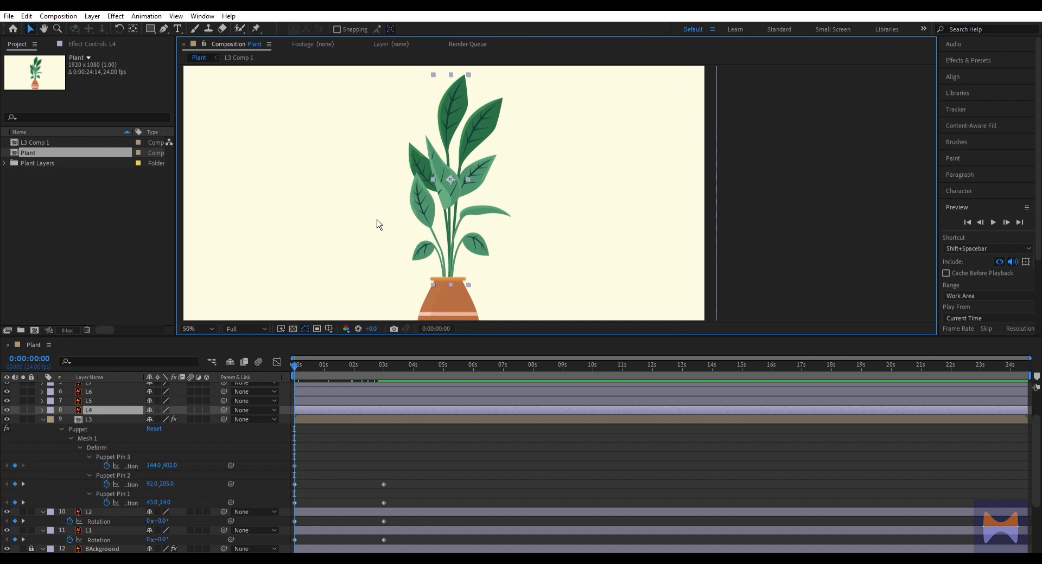
pyautogui.click(105, 405)
pyautogui.hotkey('ctrl', 'shift', 'c')
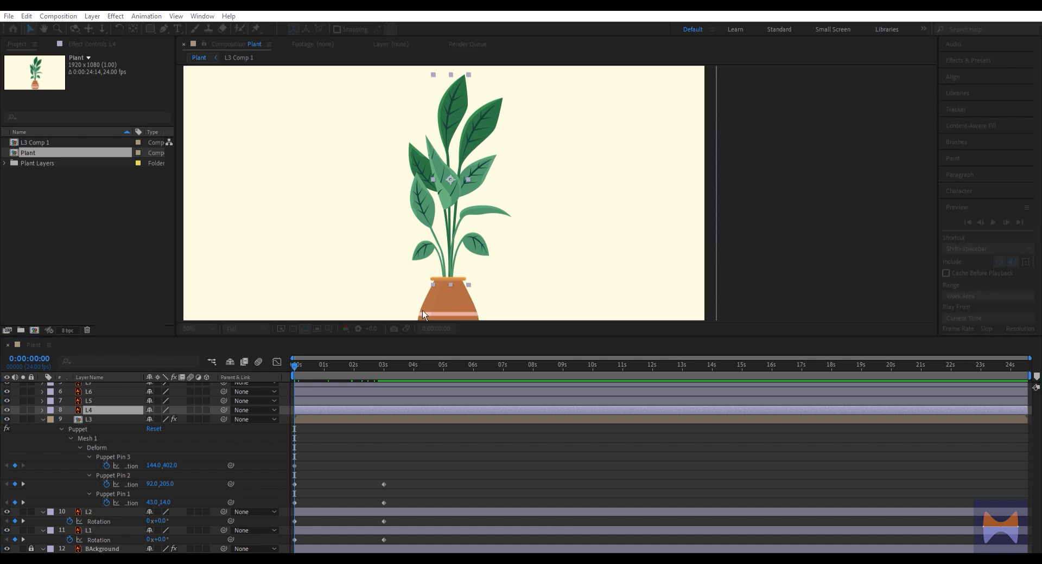
pyautogui.click(552, 347)
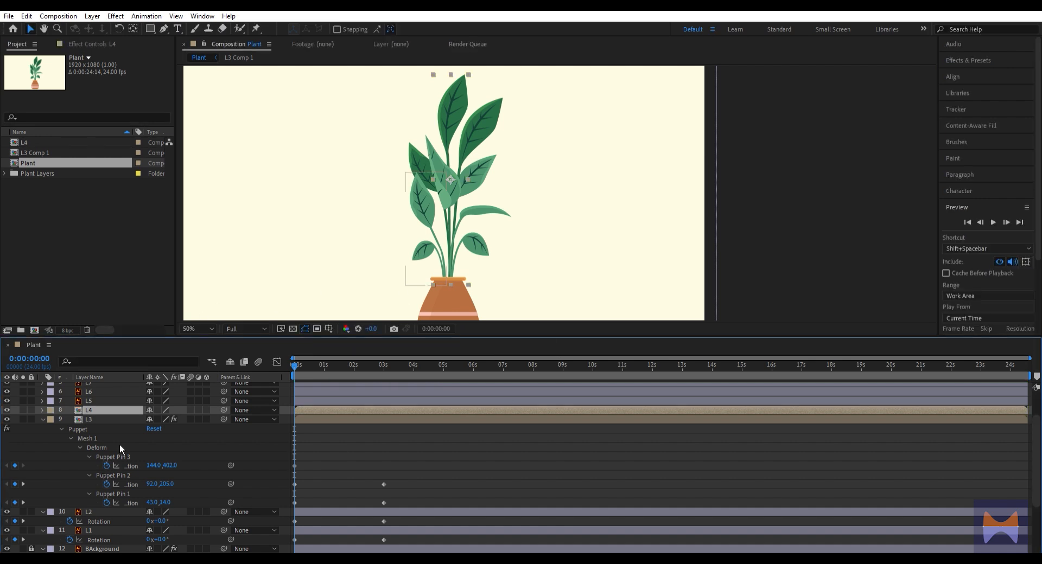
pyautogui.press('y')
pyautogui.moveTo(454, 178); pyautogui.dragTo(450, 277)
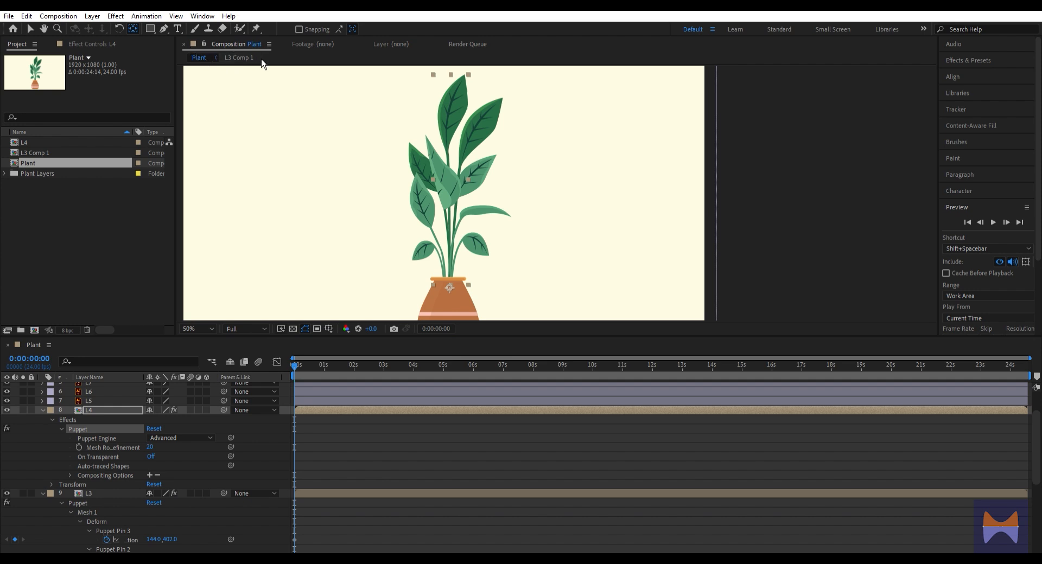
# Place puppet pins on L4's leaf tip, leaf base and stem base, and reveal their position keyframes
pyautogui.click(264, 28)
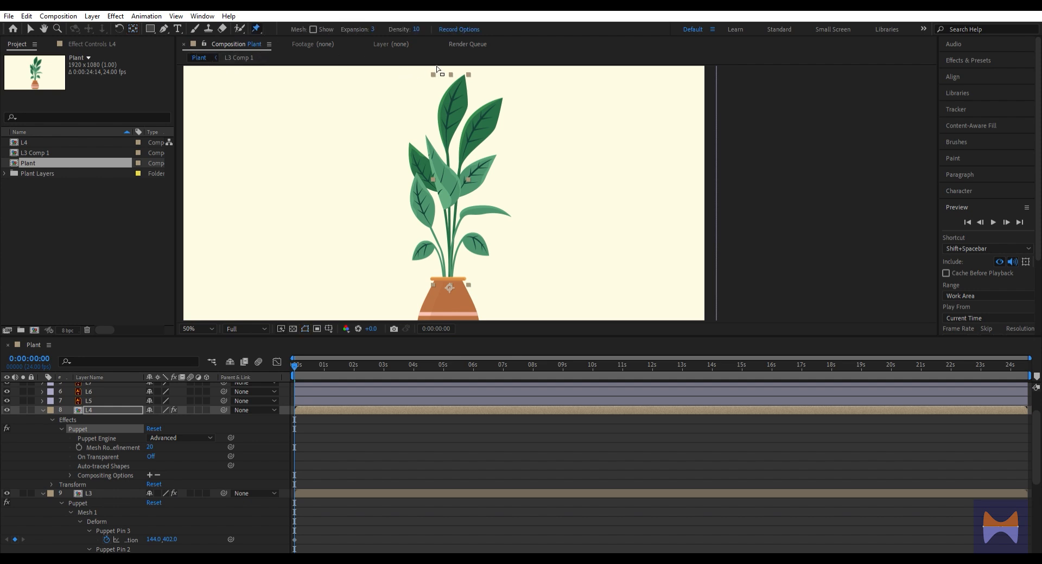
pyautogui.click(464, 76)
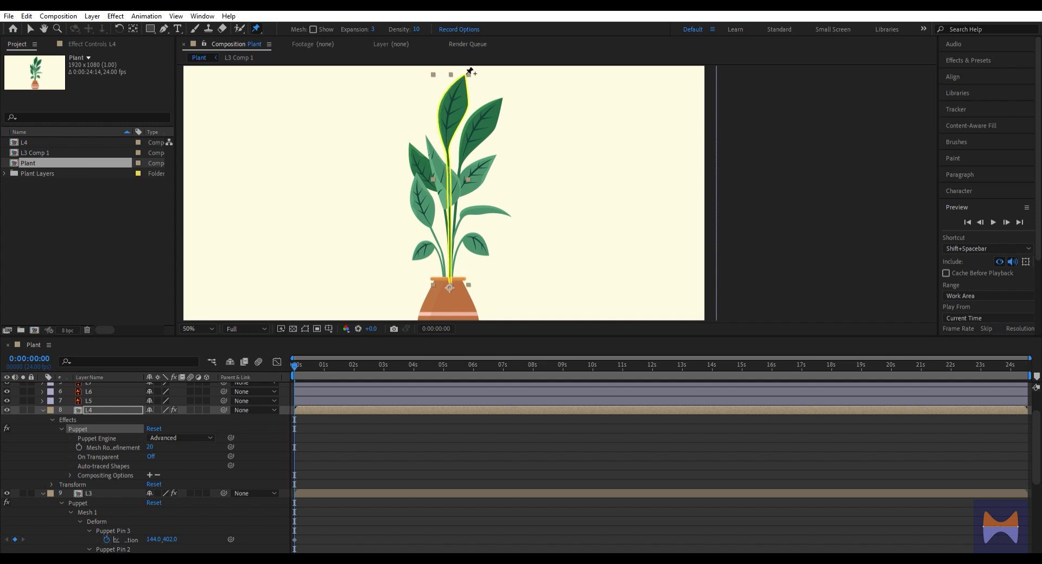
pyautogui.click(447, 150)
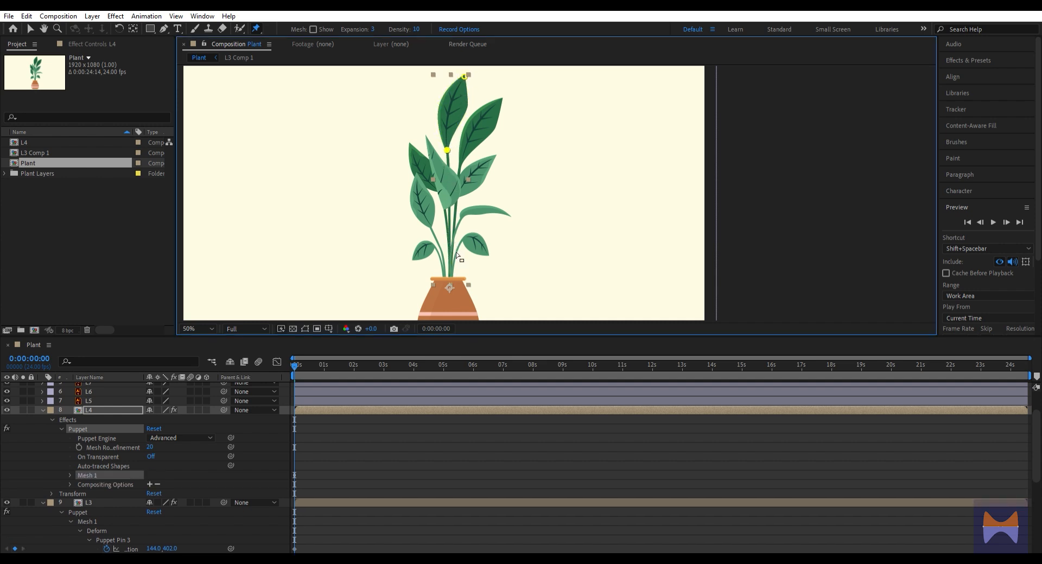
pyautogui.click(449, 282)
pyautogui.click(342, 409)
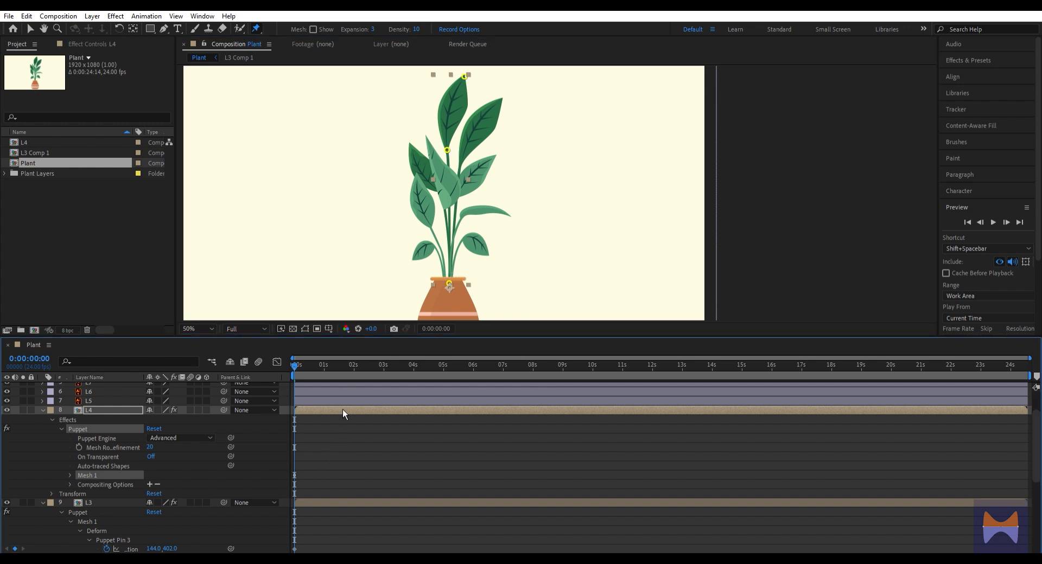
pyautogui.press('u')
pyautogui.scroll(-3, 335, 462)
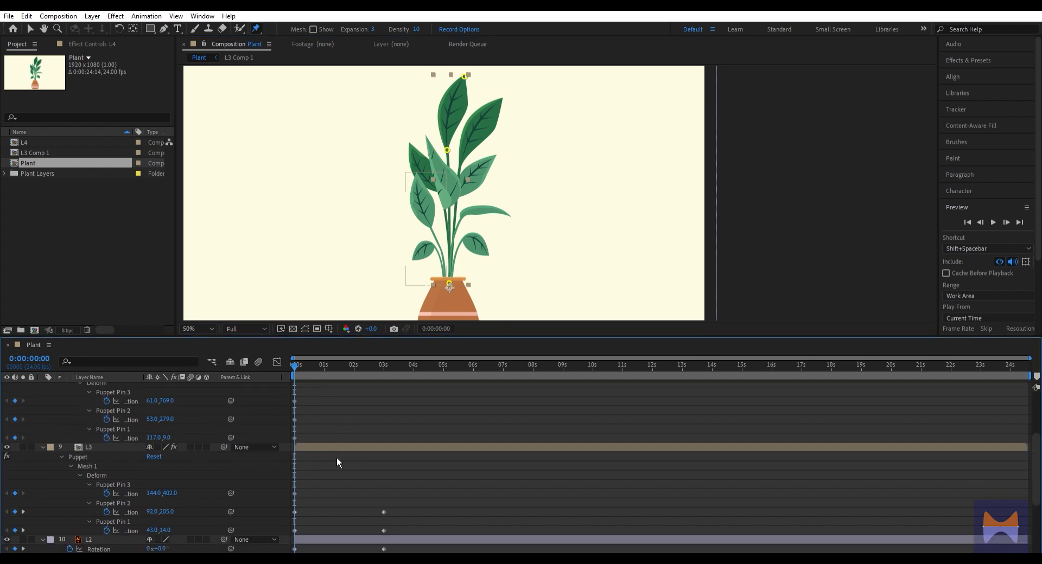
# At 3 seconds, move L4's leaf-base pin to 63, 283 and its tip pin to 165, 35 to sway the leaf rightward
pyautogui.press('k')
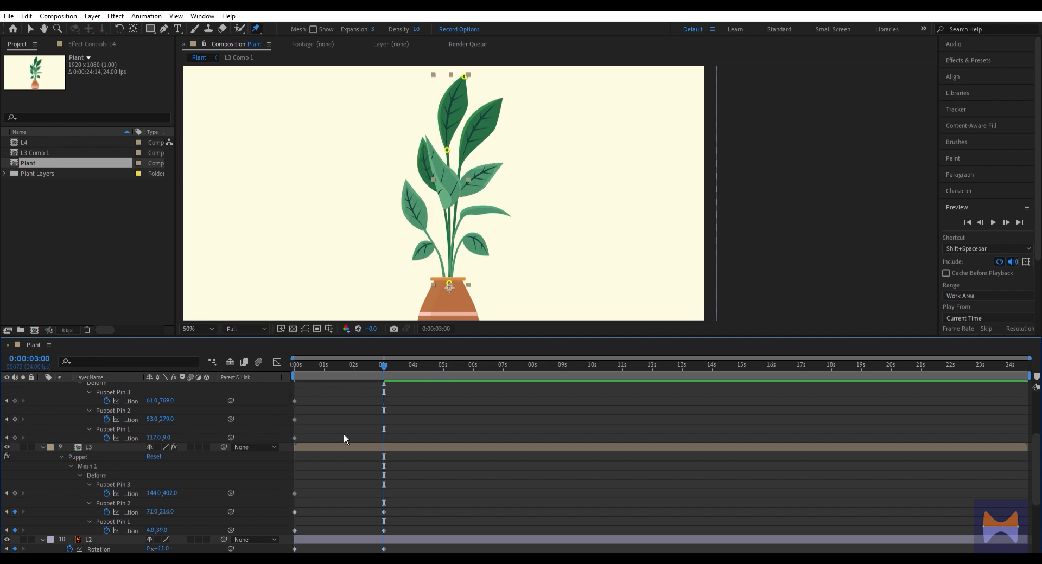
pyautogui.scroll(2, 344, 434)
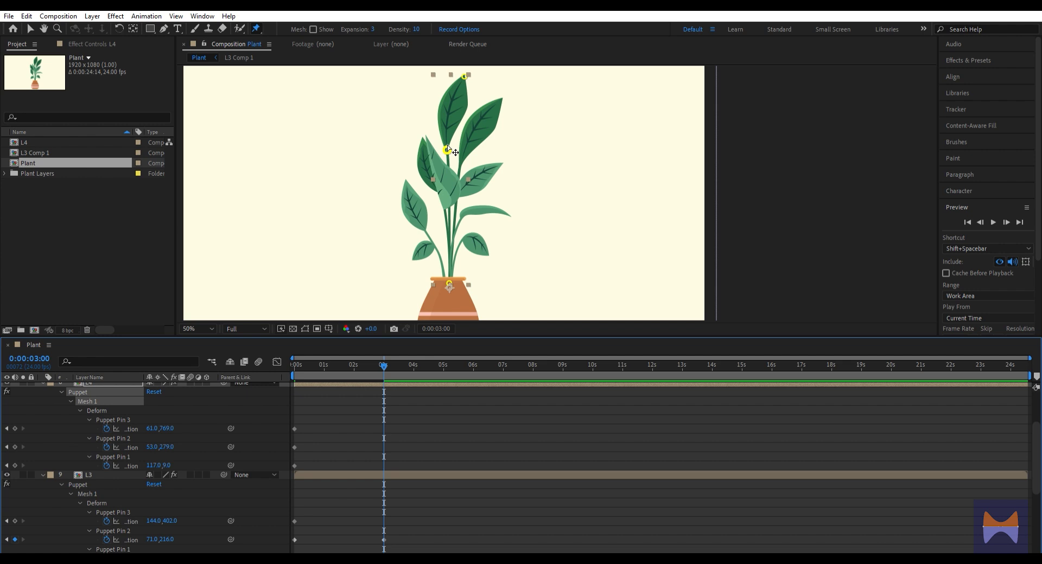
pyautogui.moveTo(447, 145); pyautogui.dragTo(446, 144)
pyautogui.moveTo(467, 68); pyautogui.dragTo(474, 71)
pyautogui.moveTo(446, 147); pyautogui.dragTo(451, 146)
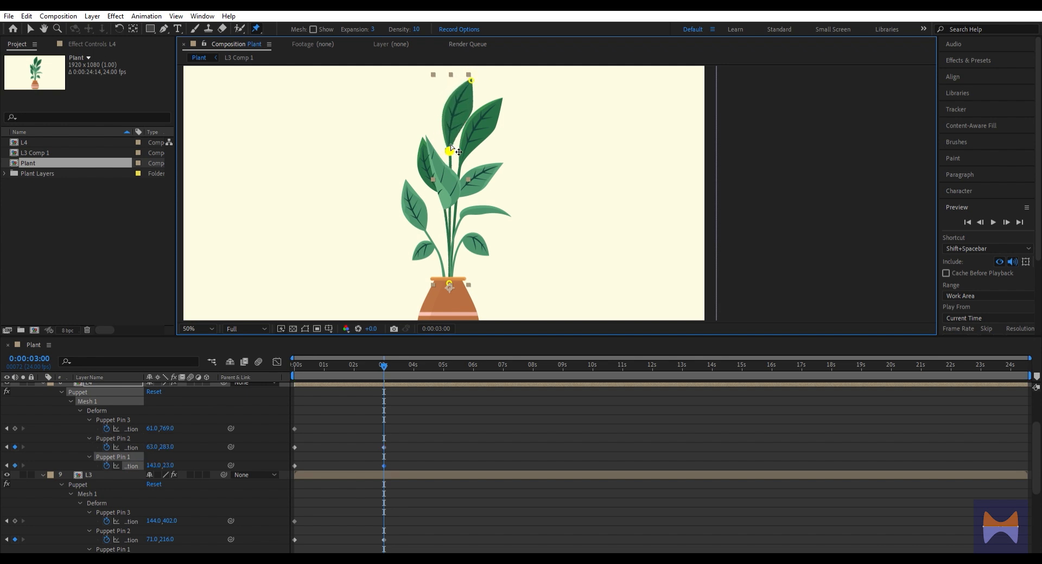
pyautogui.moveTo(474, 71); pyautogui.dragTo(479, 74)
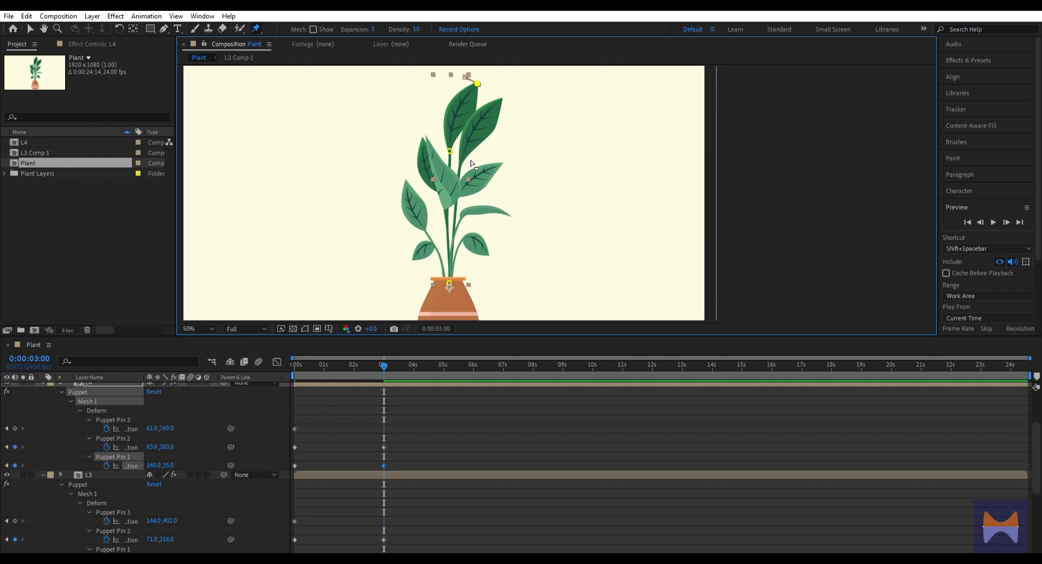
# Return to the composition's start and pre-compose layer L5 as L5
pyautogui.click(90, 400)
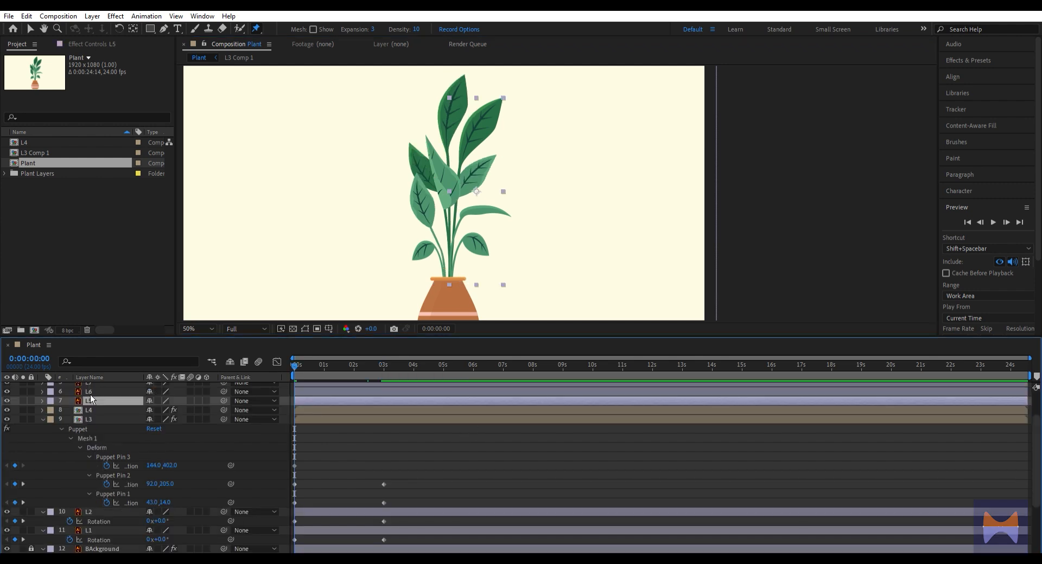
pyautogui.hotkey('ctrl', 'shift', 'c')
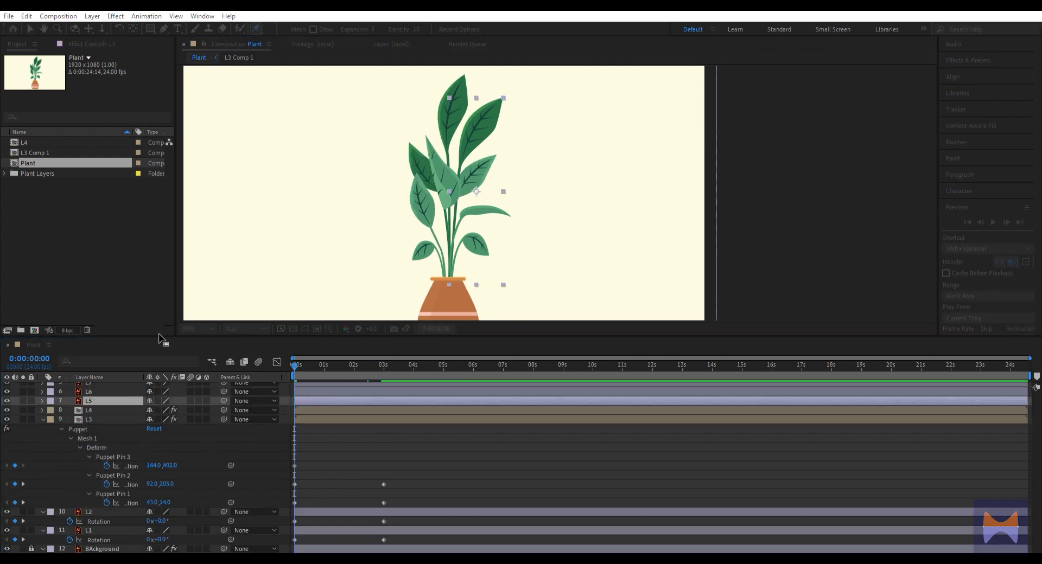
pyautogui.press('Return')
pyautogui.hotkey('ctrl', 'z')
pyautogui.hotkey('ctrl', 'shift', 'c')
pyautogui.press('Return')
pyautogui.press('y')
pyautogui.moveTo(474, 173); pyautogui.dragTo(450, 289)
# Place puppet pins on L5's leaf tip, leaf base and stem base
pyautogui.hotkey('ctrl', 'p')
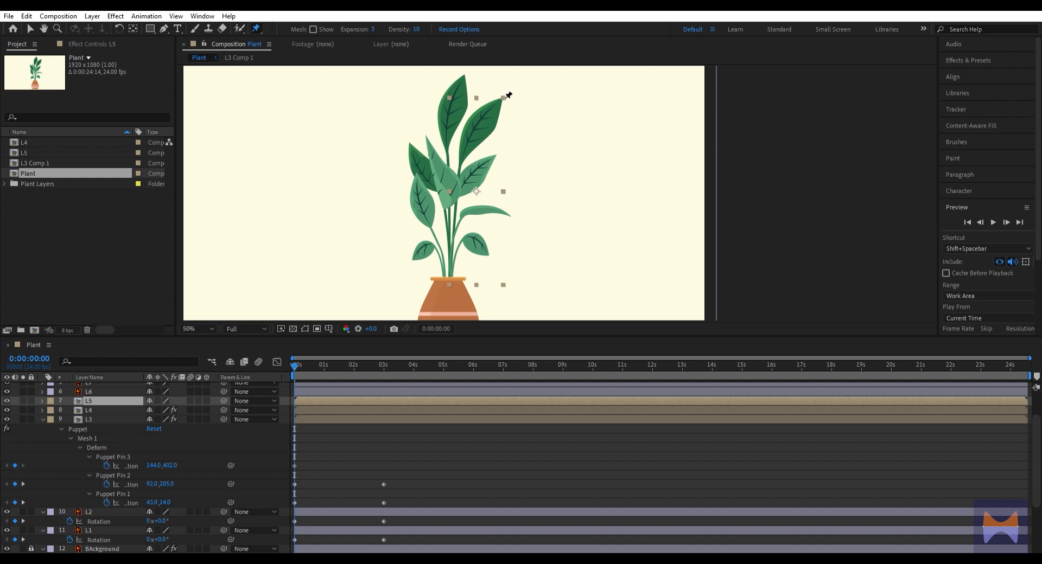
pyautogui.click(499, 100)
pyautogui.click(459, 161)
pyautogui.click(448, 282)
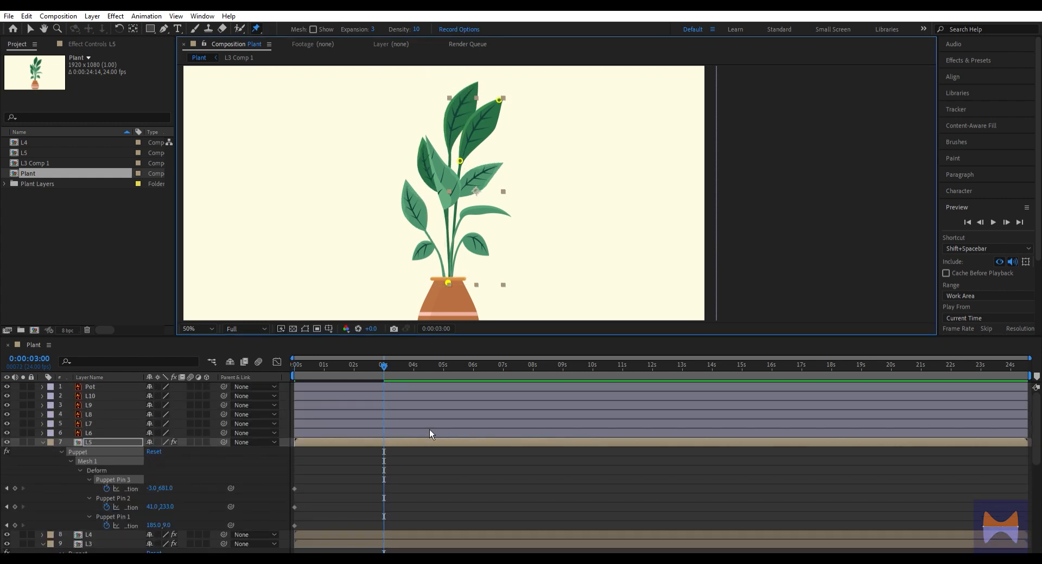
# At 3 seconds, shift L5's leaf-base and tip pins slightly rightward, and scrub through the movement
pyautogui.moveTo(460, 161); pyautogui.dragTo(468, 162)
pyautogui.moveTo(498, 99); pyautogui.dragTo(504, 100)
pyautogui.moveTo(379, 370)
pyautogui.mouseDown()
pyautogui.moveTo(362, 370)
pyautogui.moveTo(392, 379)
pyautogui.mouseUp()
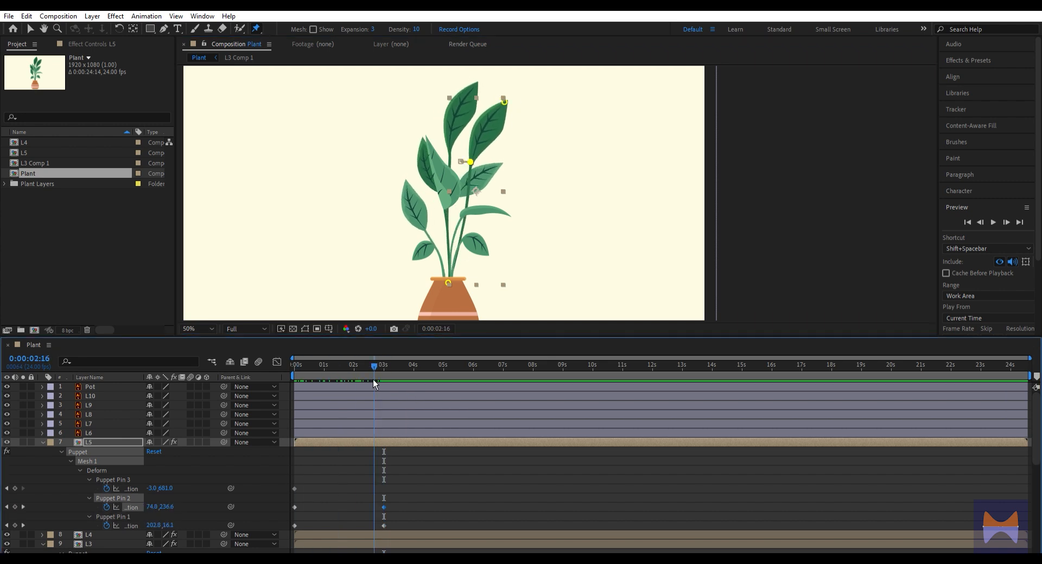
# At the composition's start, move L6's anchor point to the base of its stem and keyframe its rotation at 0°
pyautogui.press('Home')
pyautogui.click(105, 428)
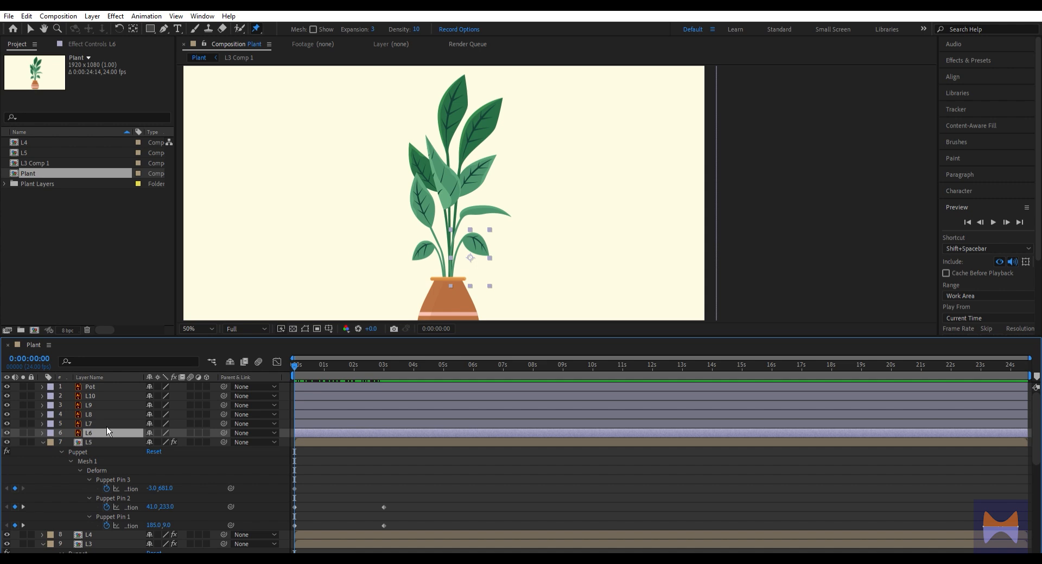
pyautogui.scroll(4, 483, 281)
pyautogui.scroll(-2, 466, 280)
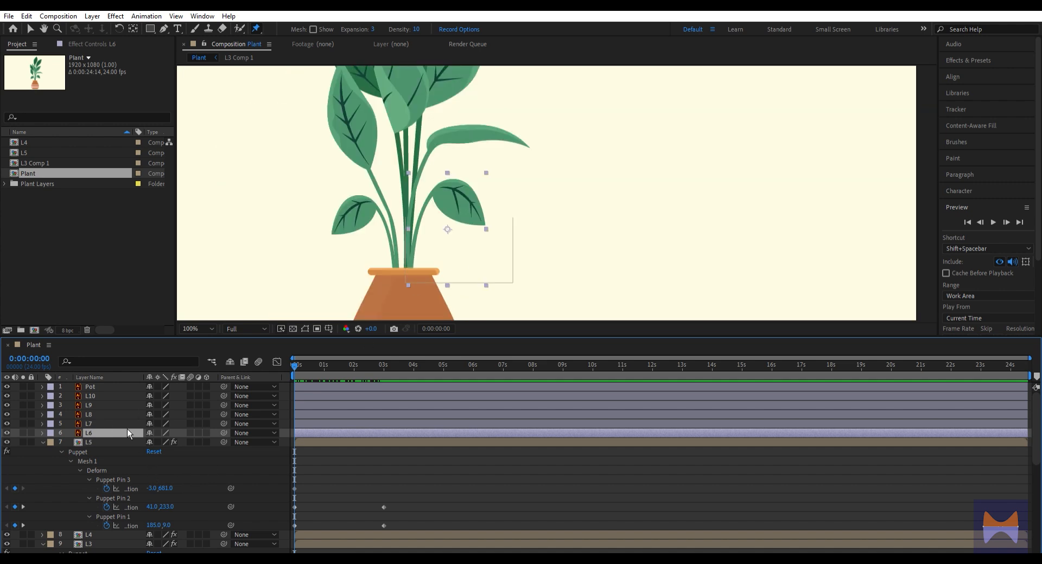
pyautogui.press('r')
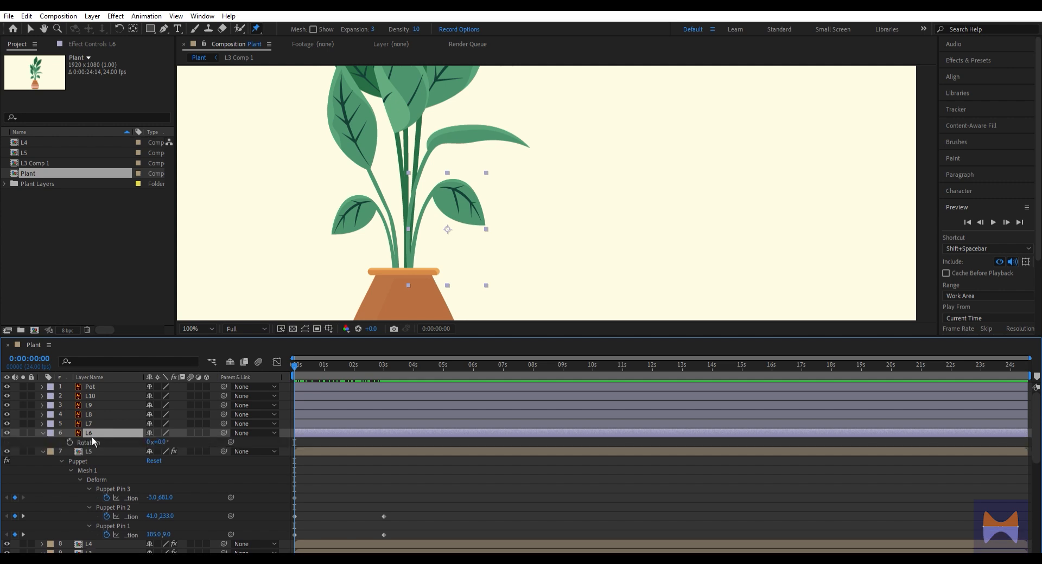
pyautogui.press('y')
pyautogui.moveTo(450, 222); pyautogui.dragTo(413, 267)
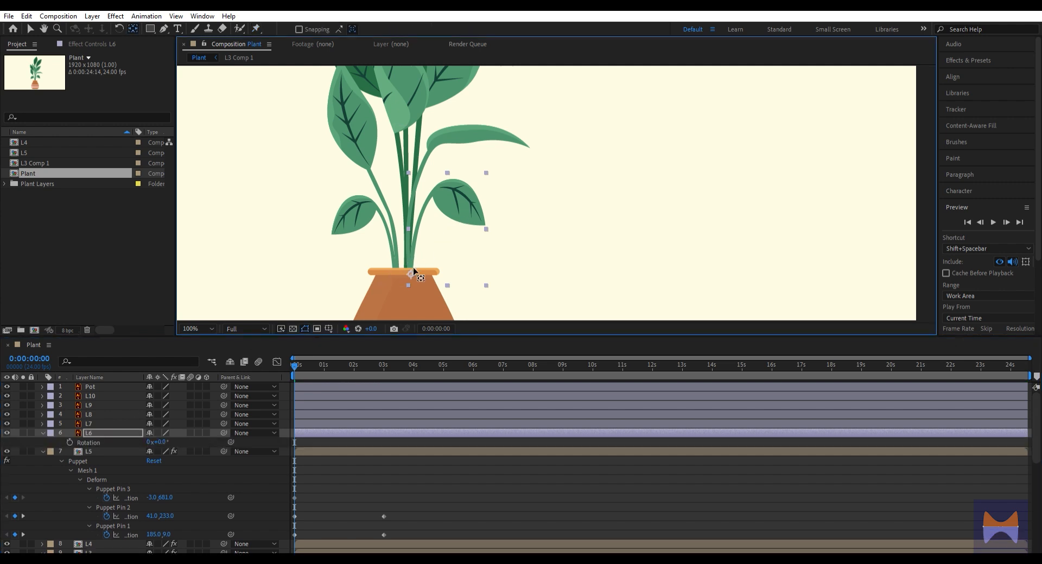
pyautogui.click(69, 442)
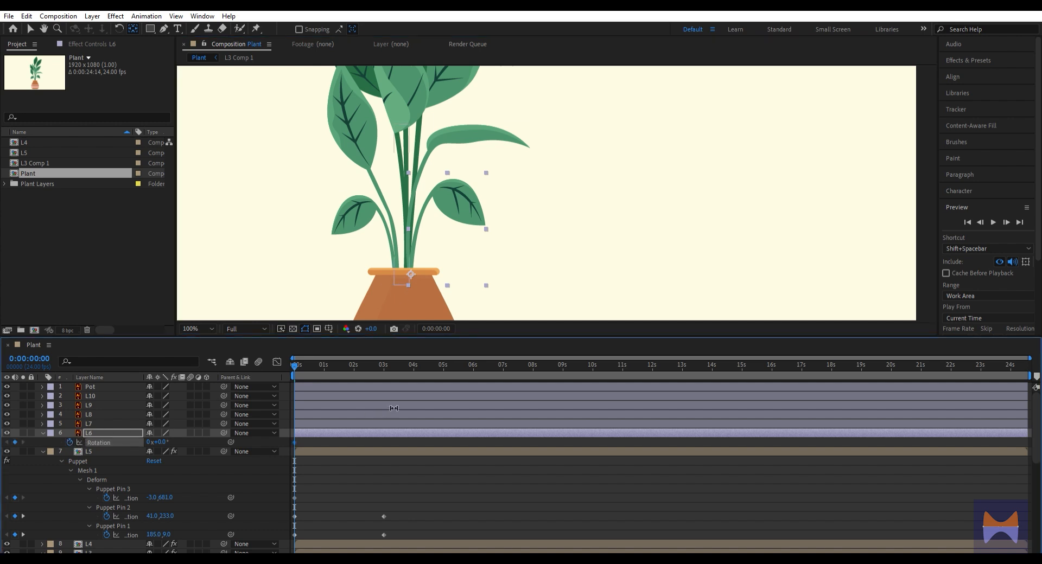
# At 3 seconds, set L6's rotation to 16°
pyautogui.press('k')
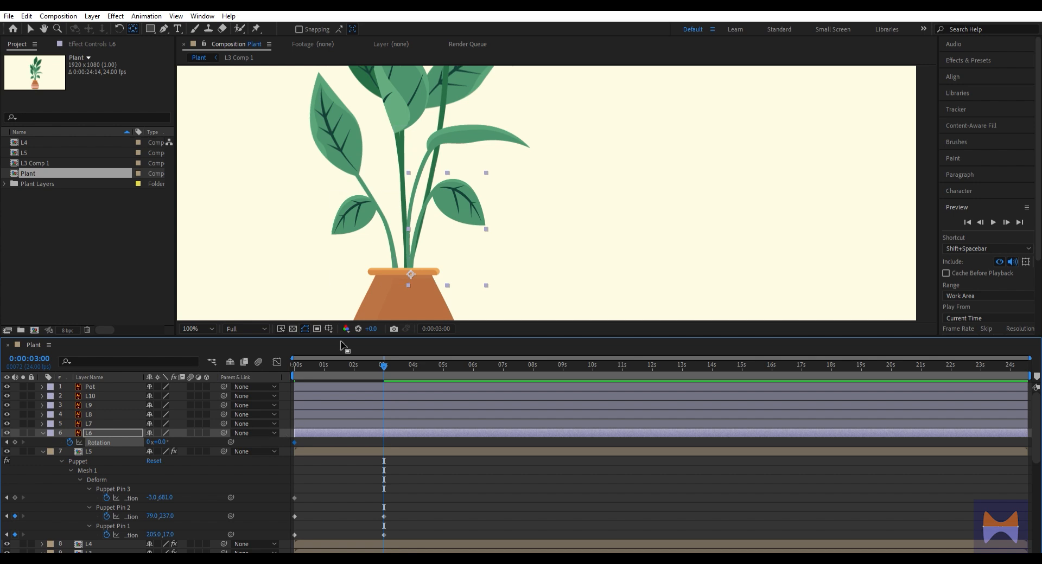
pyautogui.moveTo(164, 440); pyautogui.dragTo(175, 433)
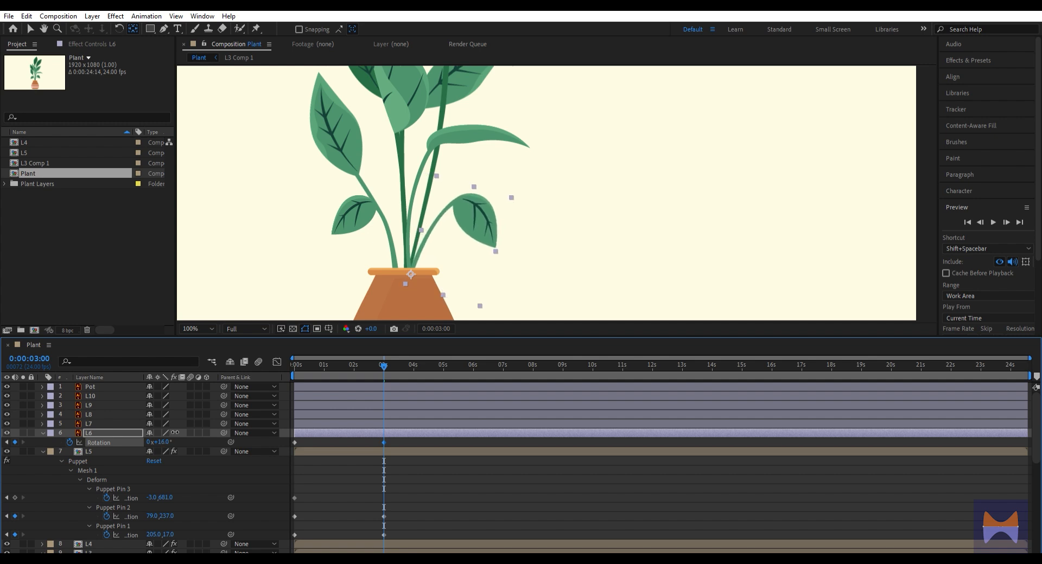
# Return to the composition's start and move L7's anchor point to the base of its stem
pyautogui.moveTo(384, 368); pyautogui.dragTo(288, 380)
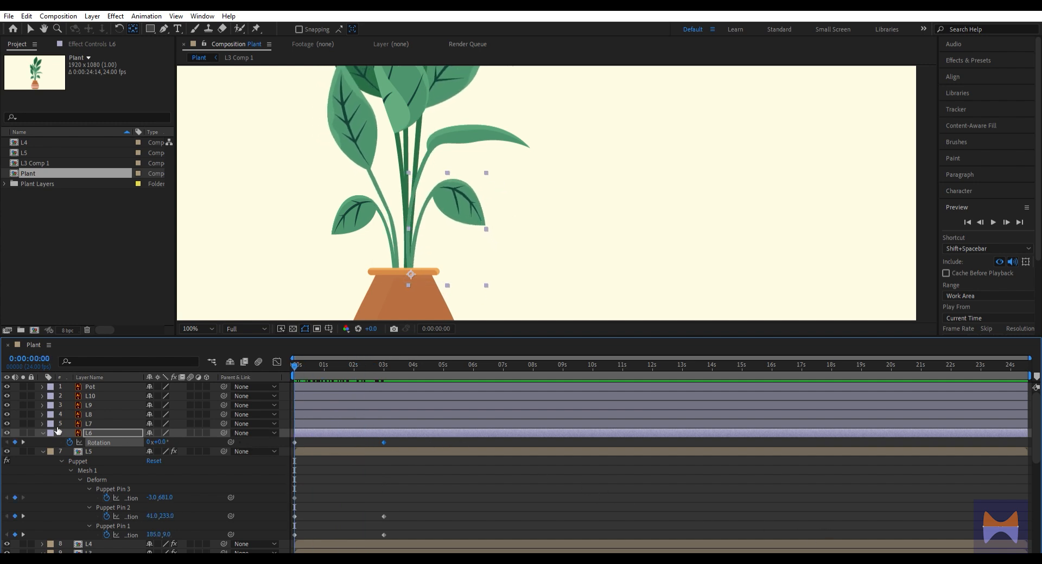
pyautogui.click(99, 423)
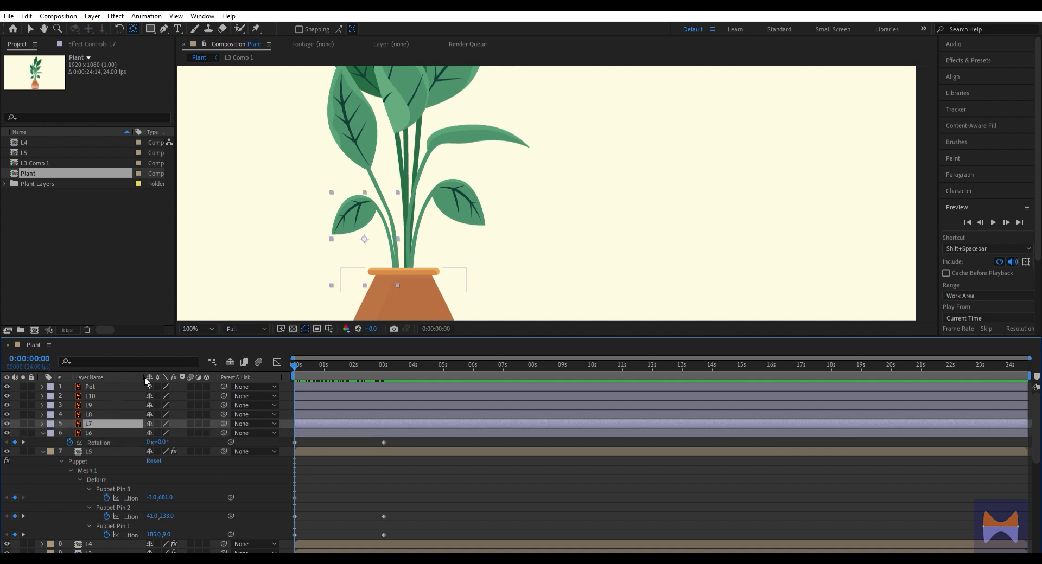
pyautogui.moveTo(366, 237); pyautogui.dragTo(399, 278)
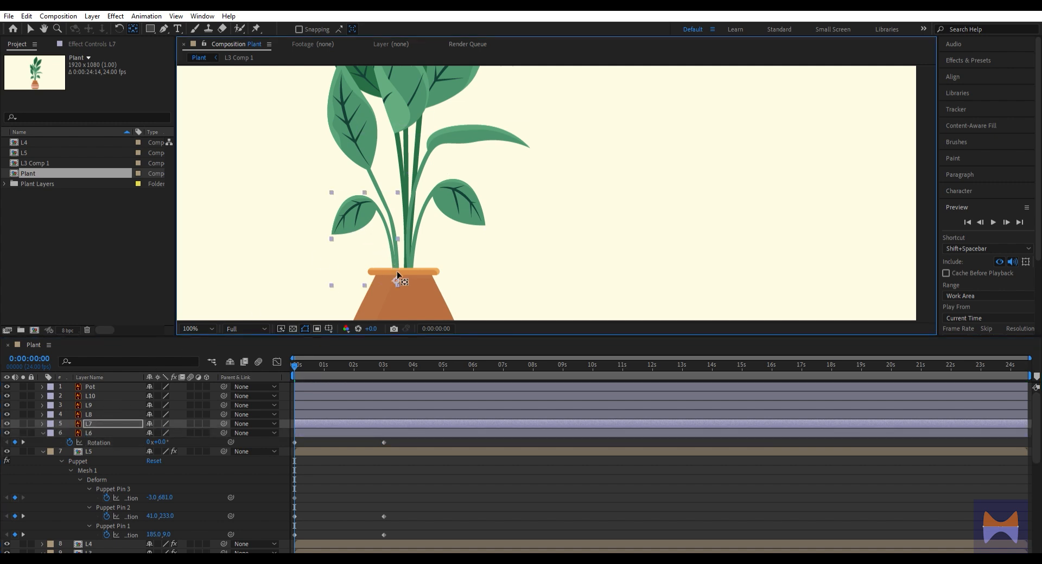
pyautogui.press('r')
pyautogui.click(99, 433)
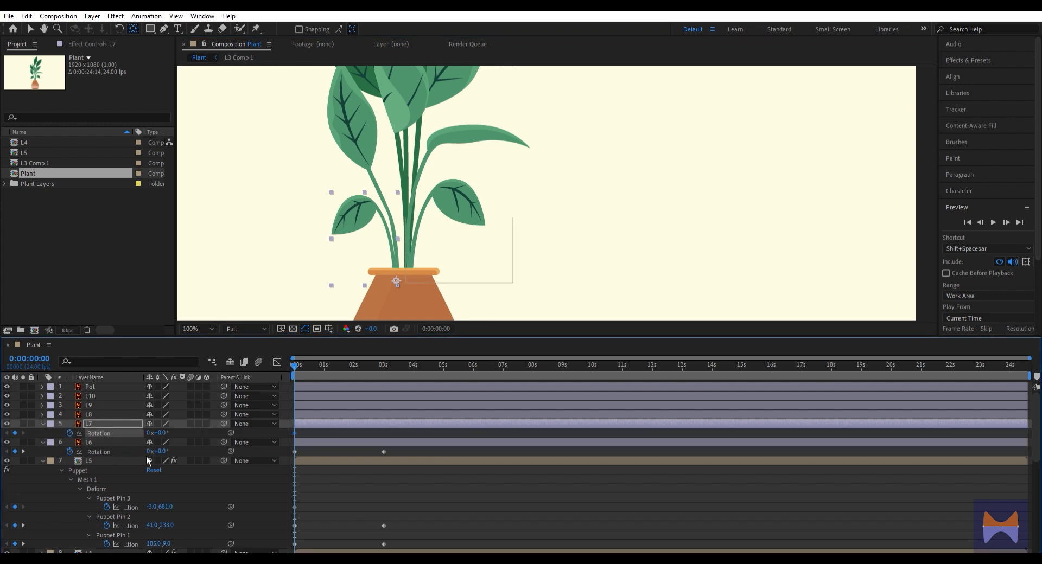
pyautogui.hotkey('ctrl', 'z')
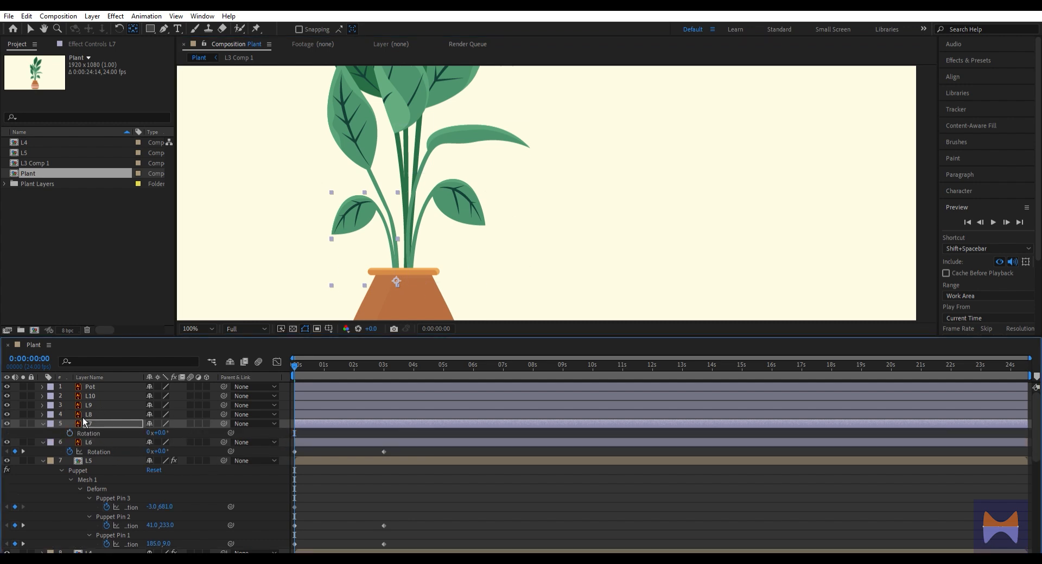
pyautogui.press('r')
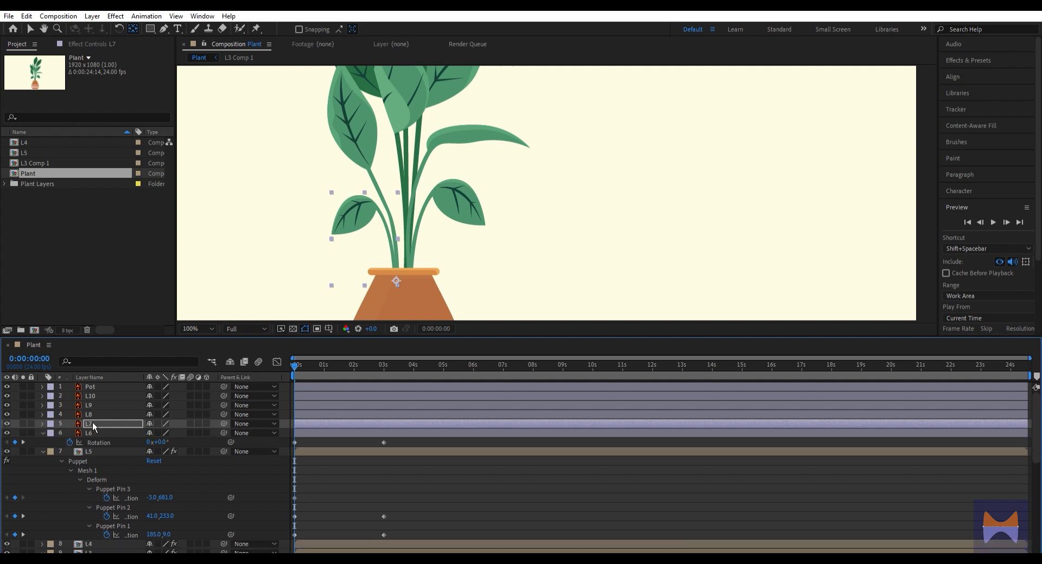
# Keyframe L7's rotation at 0° at the composition's start and at -9° at 3 seconds
pyautogui.click(93, 421)
pyautogui.press('r')
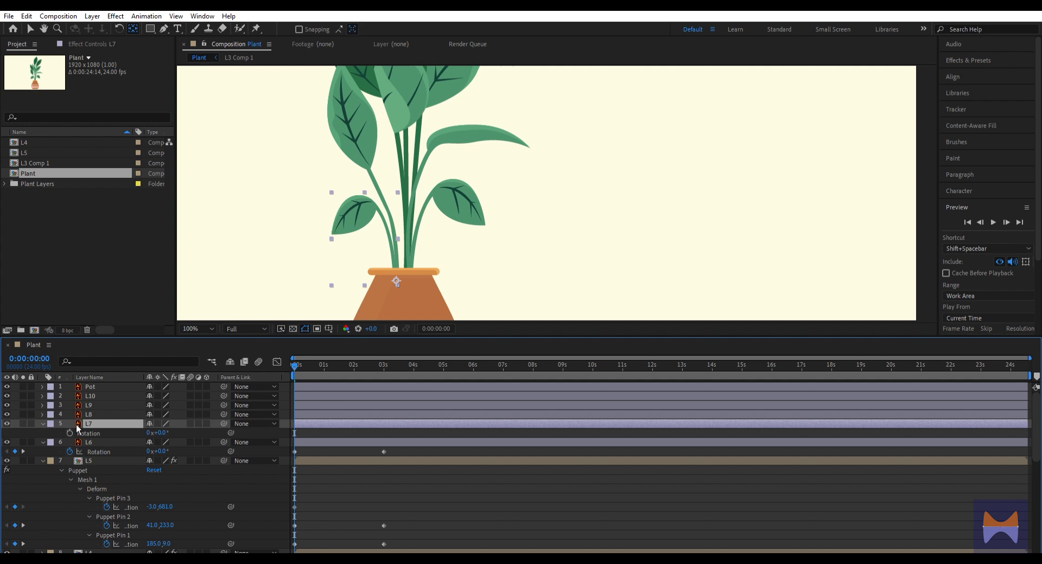
pyautogui.click(74, 427)
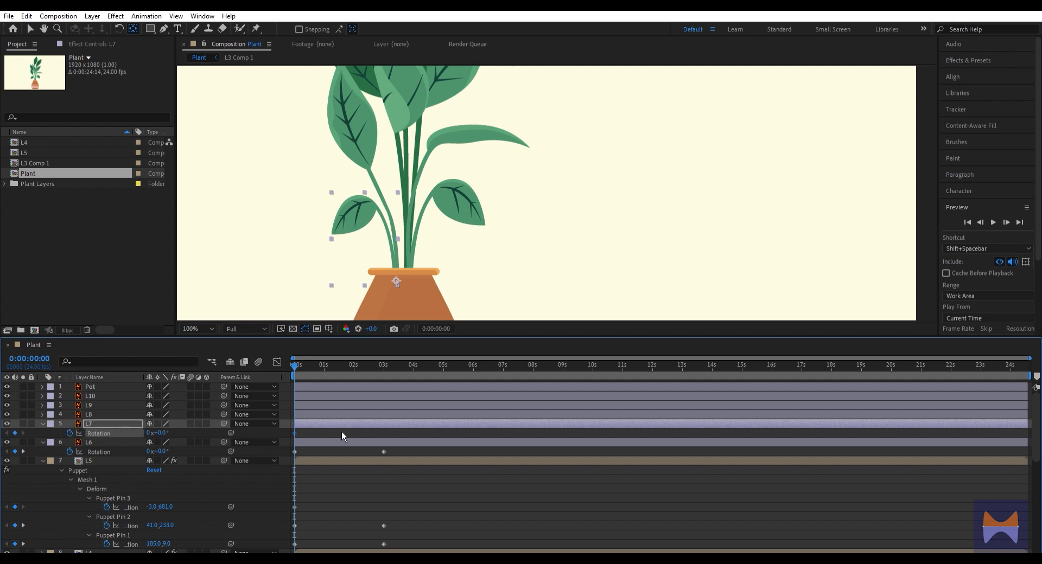
pyautogui.press('k')
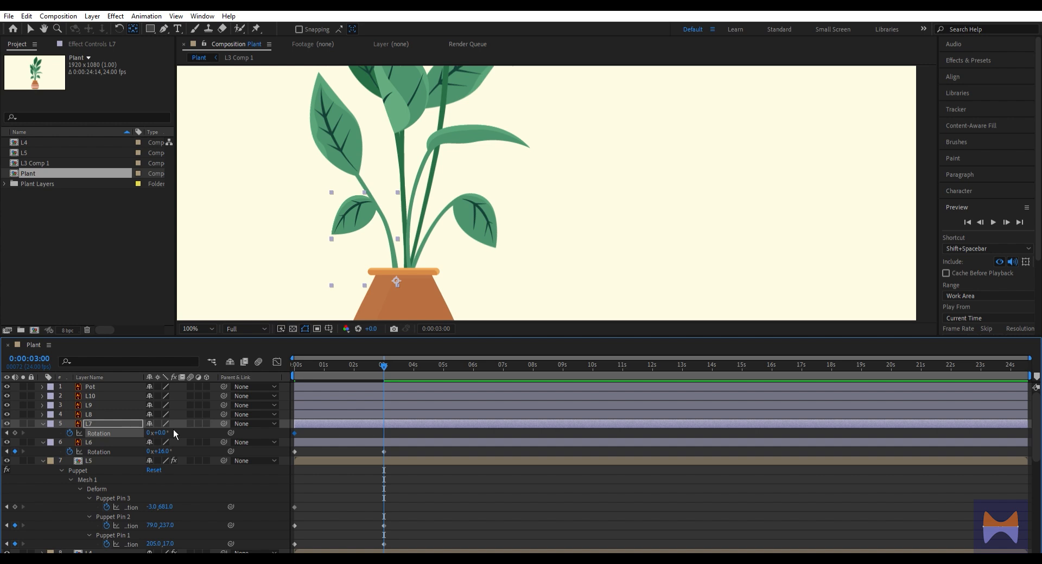
pyautogui.moveTo(166, 425); pyautogui.dragTo(164, 426)
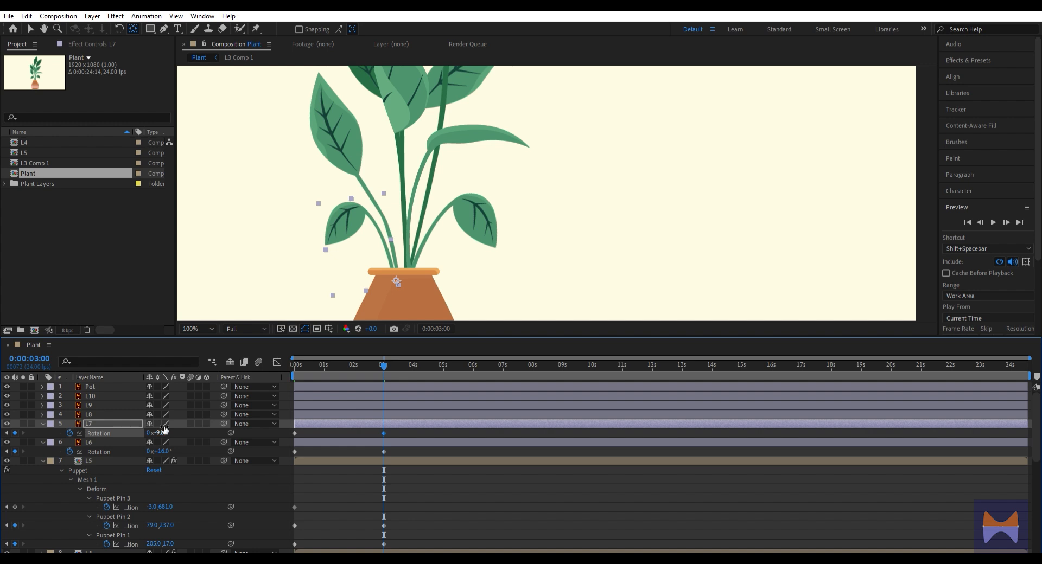
# Hide and show layers L8 and L9 in turn to identify which parts of the plant they contain
pyautogui.click(109, 414)
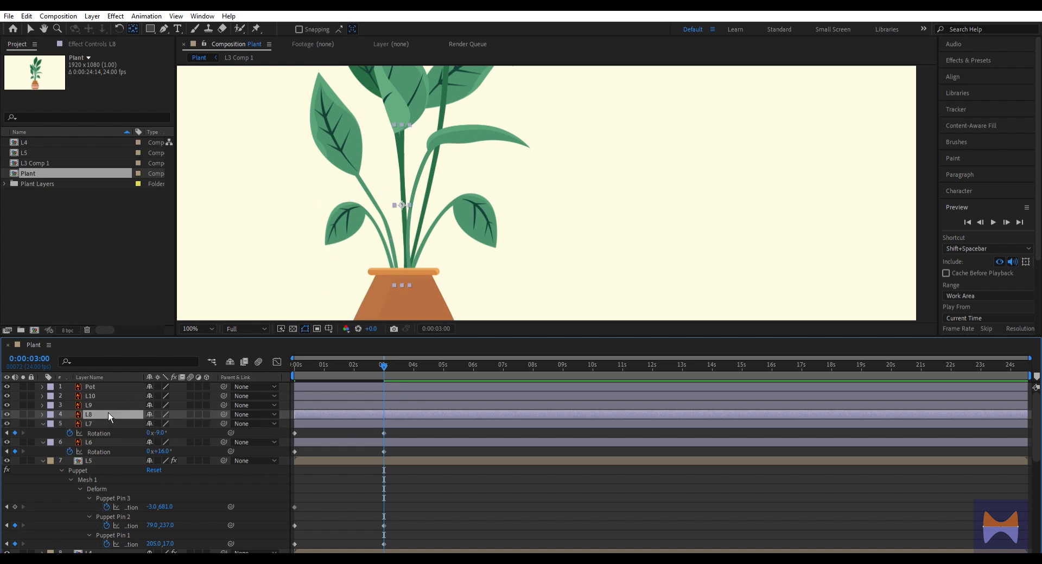
pyautogui.scroll(-2, 489, 93)
pyautogui.moveTo(433, 175); pyautogui.dragTo(369, 255)
pyautogui.scroll(1, 316, 185)
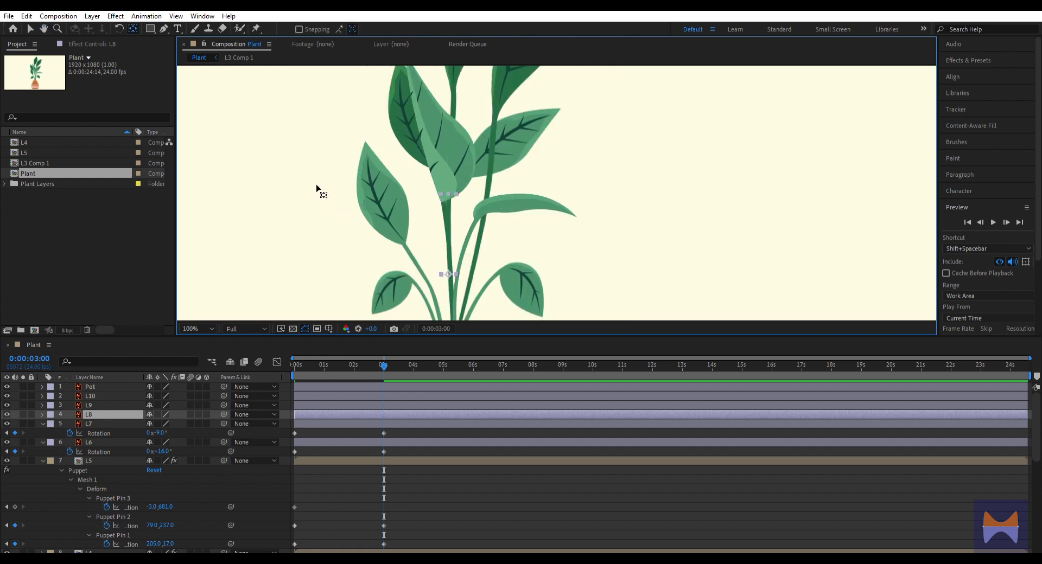
pyautogui.click(10, 413)
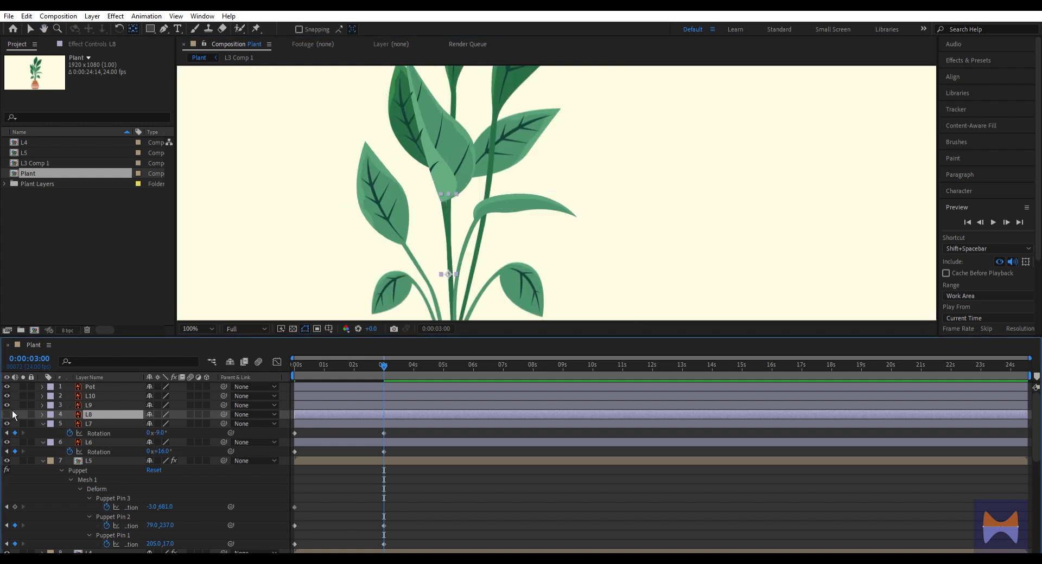
pyautogui.click(11, 415)
pyautogui.click(13, 402)
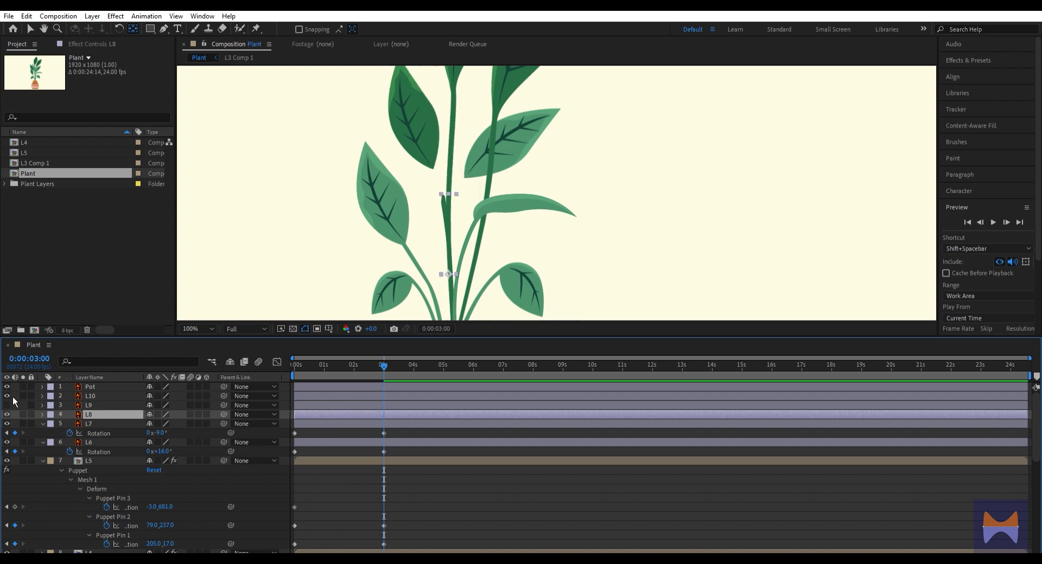
pyautogui.click(12, 405)
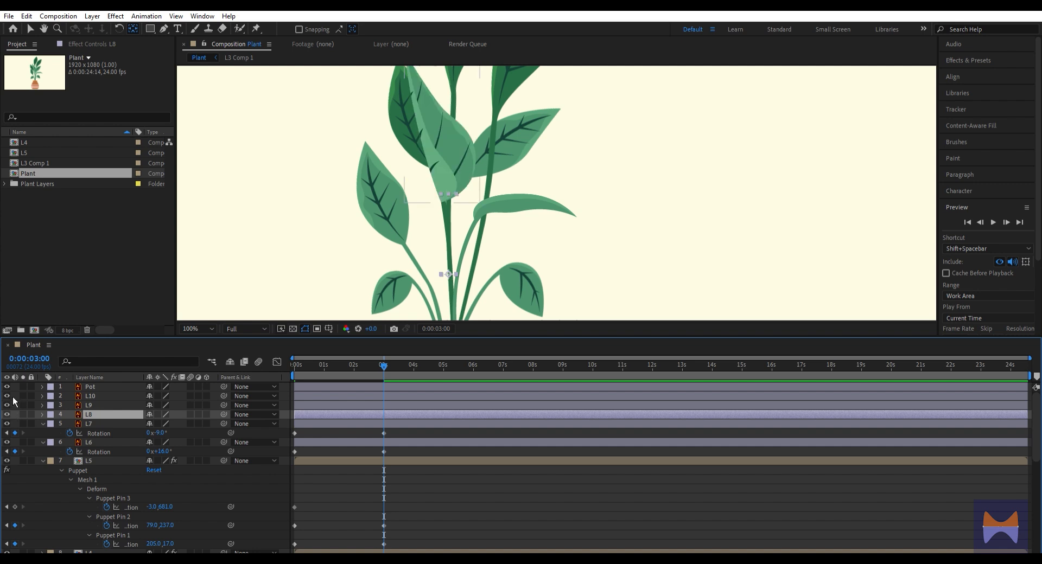
# Parent leaf layer L9 to stem layer L8
pyautogui.click(111, 404)
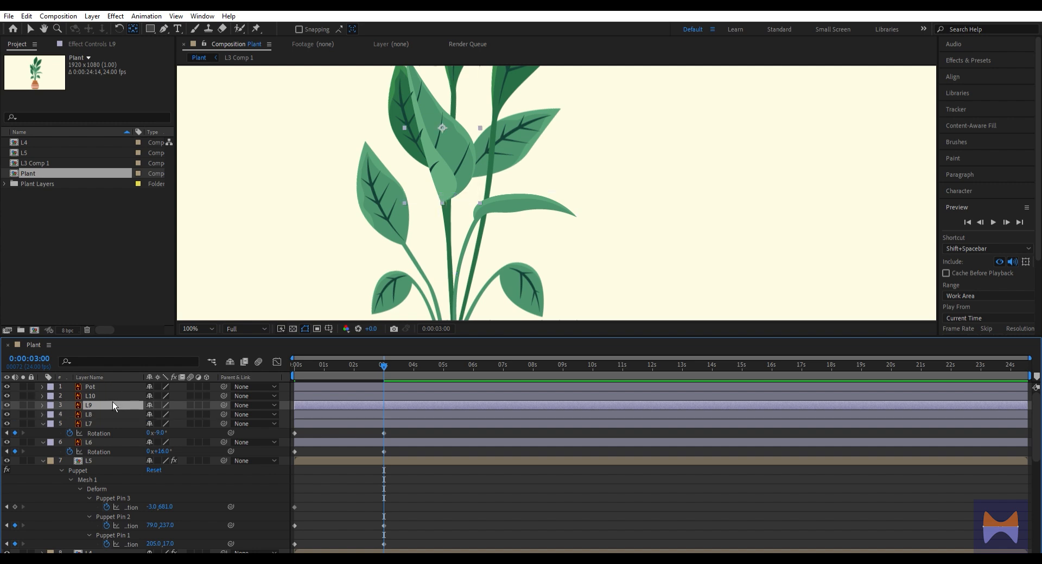
pyautogui.moveTo(223, 405); pyautogui.dragTo(222, 408)
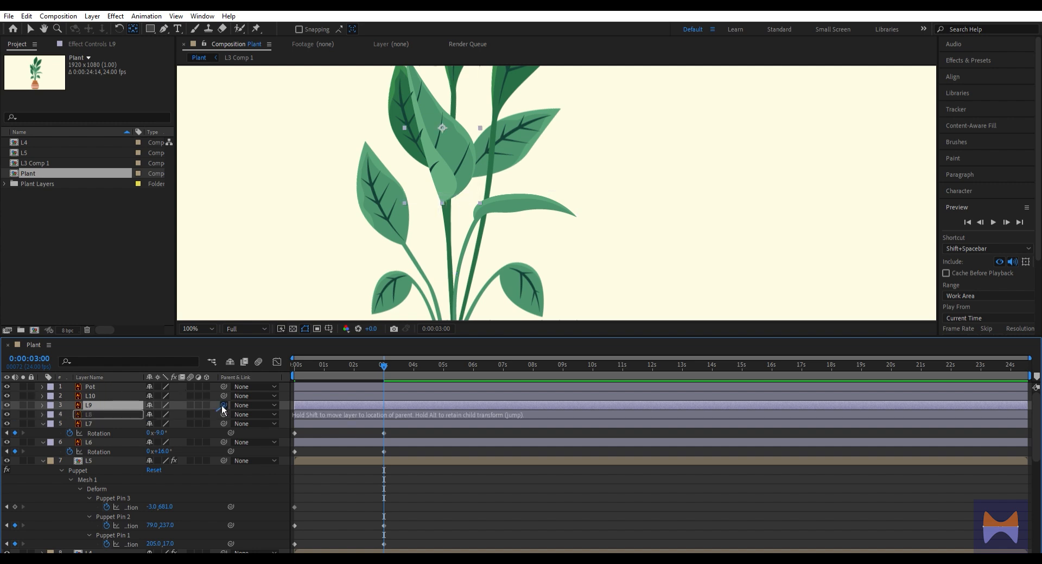
pyautogui.moveTo(157, 414); pyautogui.dragTo(108, 408)
# Return to the composition's start and pre-compose layers L8 and L9 together as L8
pyautogui.click(108, 410)
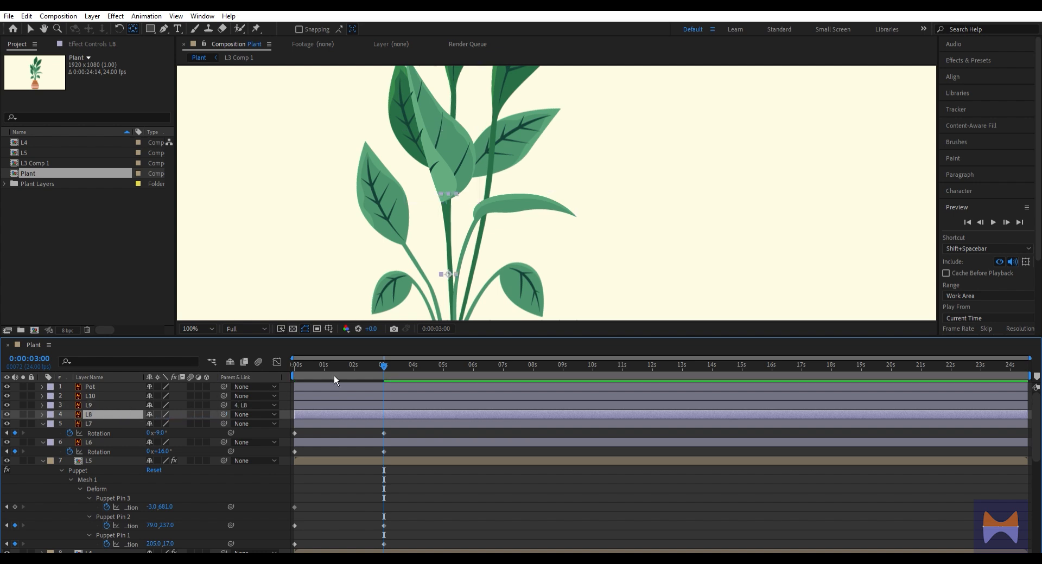
pyautogui.moveTo(343, 367); pyautogui.dragTo(278, 380)
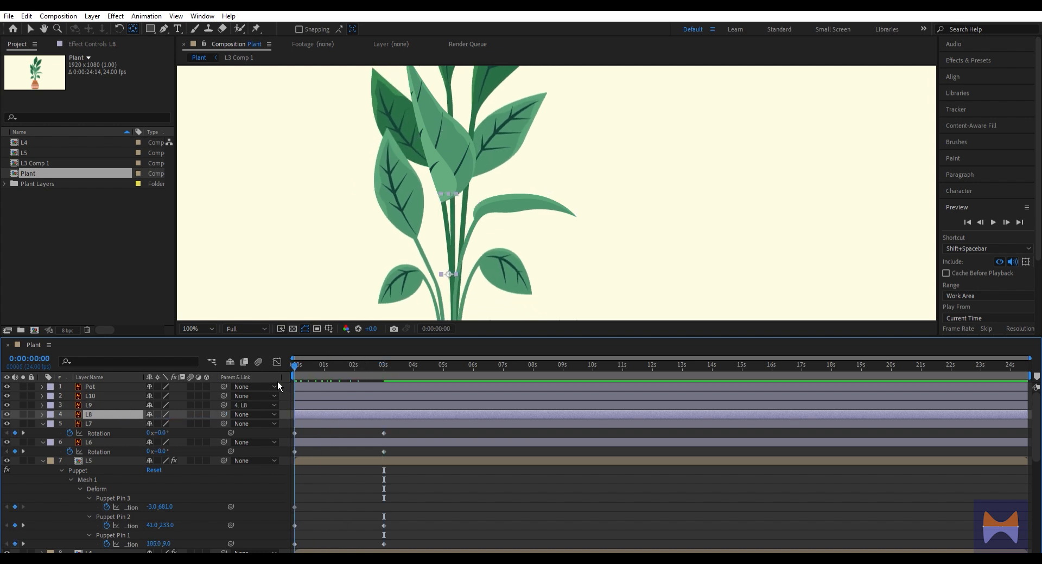
pyautogui.keyDown('shift'); pyautogui.click(102, 405); pyautogui.keyUp('shift')
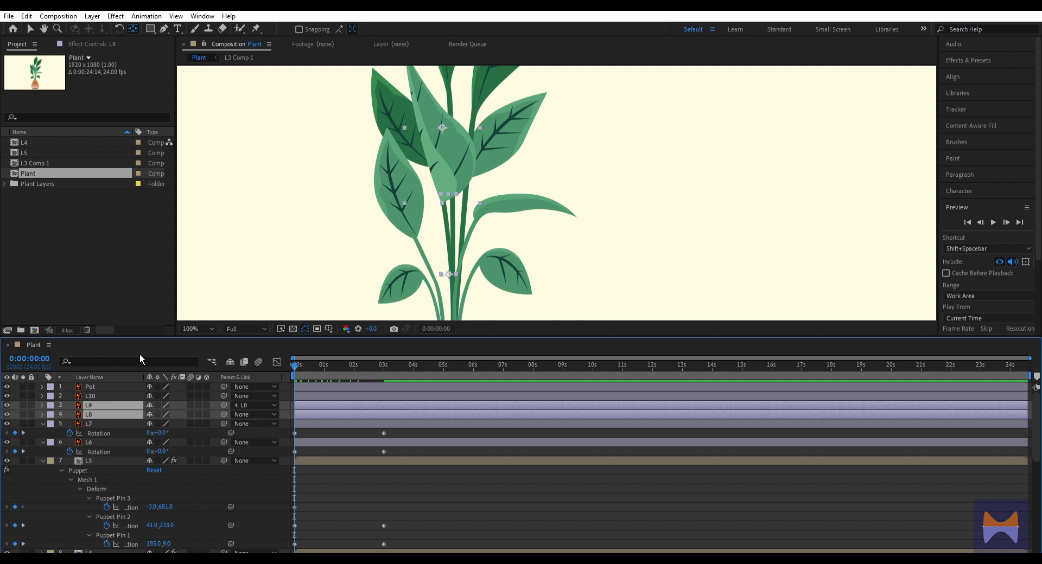
pyautogui.hotkey('ctrl', 'shift', 'c')
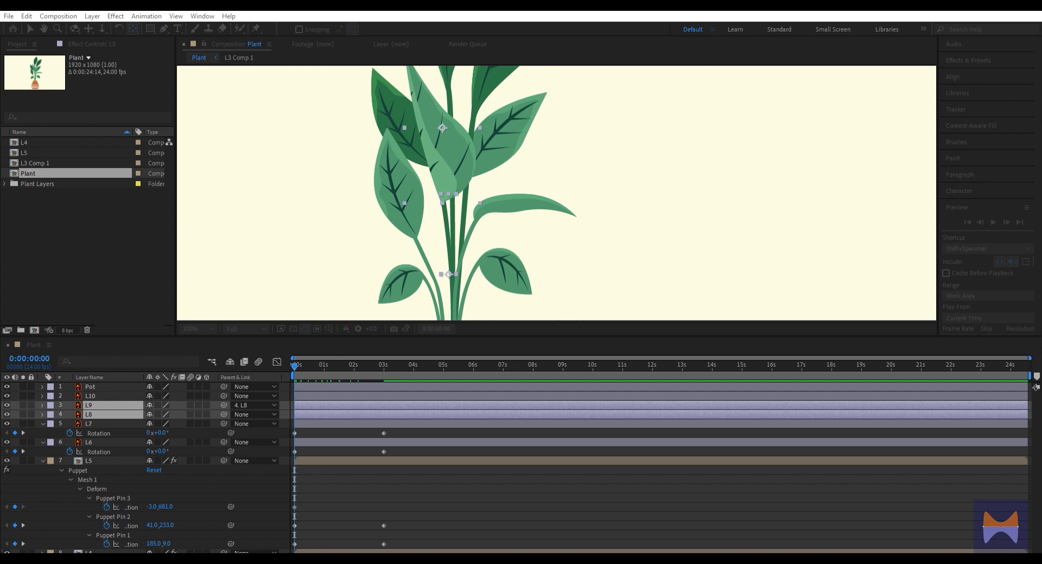
pyautogui.press('Return')
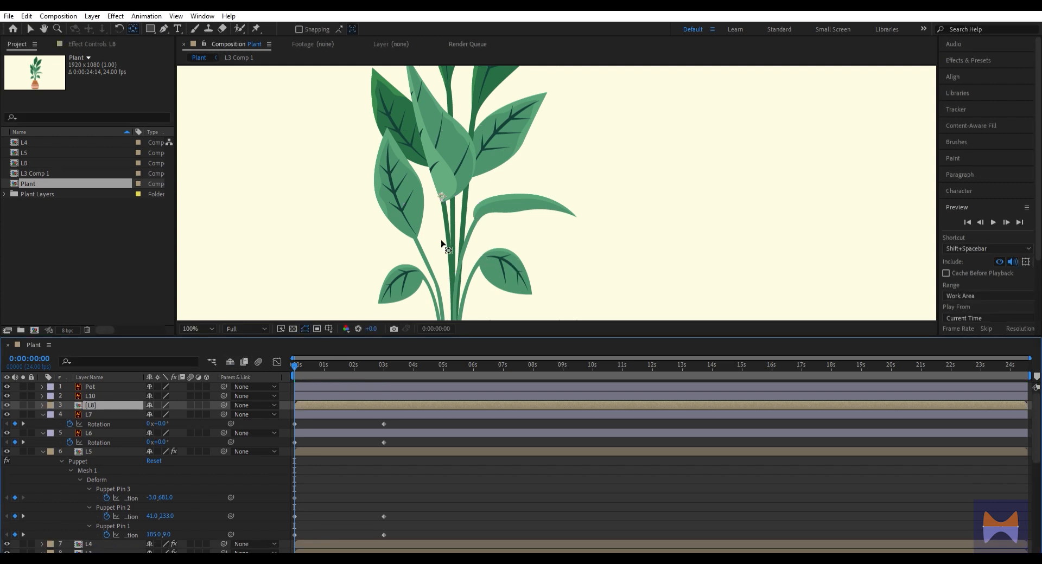
# Move the L8 pre-composition's anchor point to the base of its stem, just inside the pot
pyautogui.moveTo(436, 240); pyautogui.dragTo(437, 162)
pyautogui.press('y')
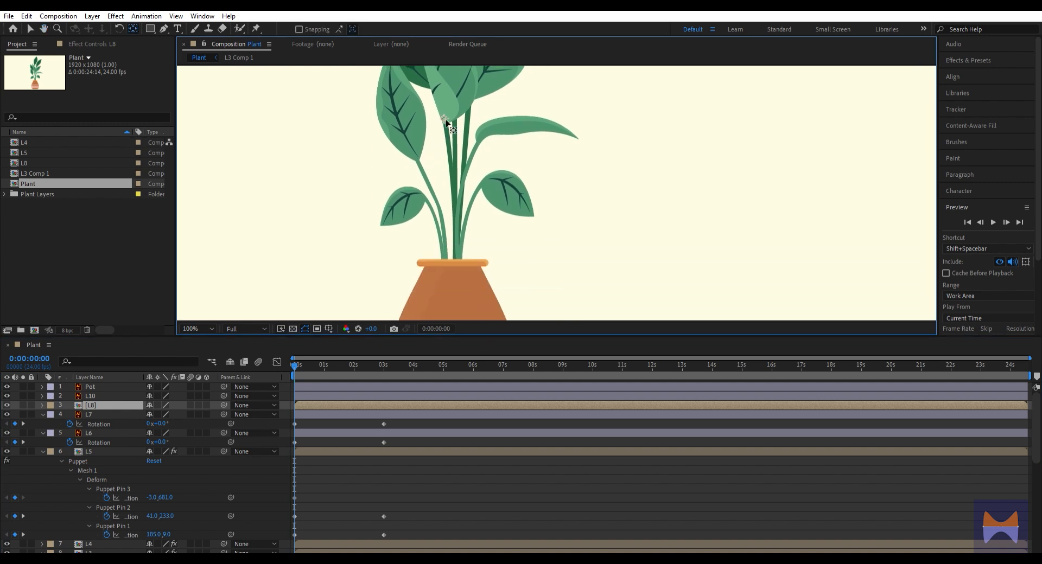
pyautogui.moveTo(445, 124); pyautogui.dragTo(456, 290)
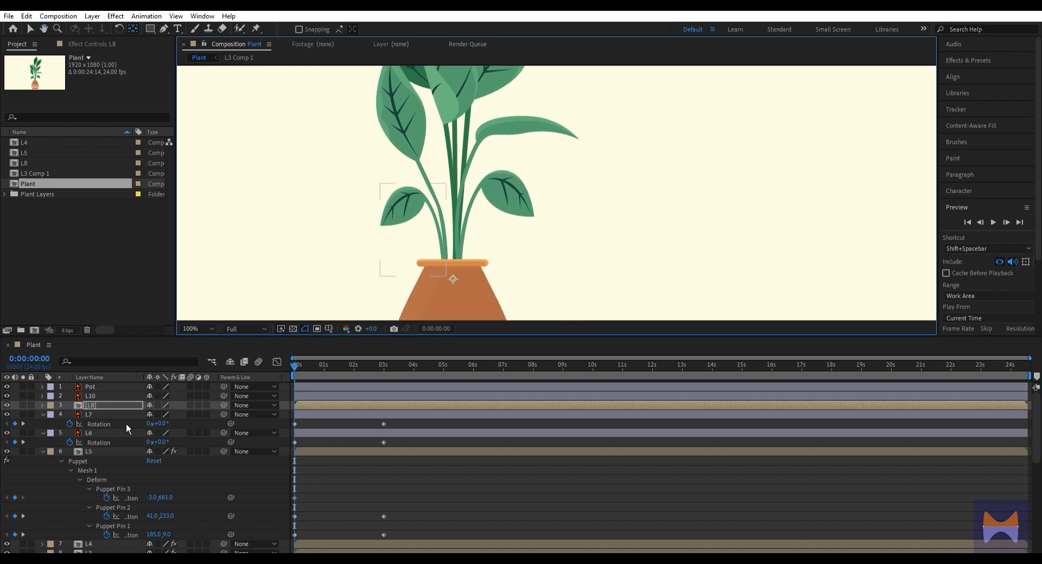
# Place puppet pins on L8's leaf tip, leaf base and stem base at the pot rim, and show their keyframes
pyautogui.click(257, 28)
pyautogui.moveTo(441, 203); pyautogui.dragTo(430, 259)
pyautogui.moveTo(425, 163); pyautogui.dragTo(424, 211)
pyautogui.click(397, 85)
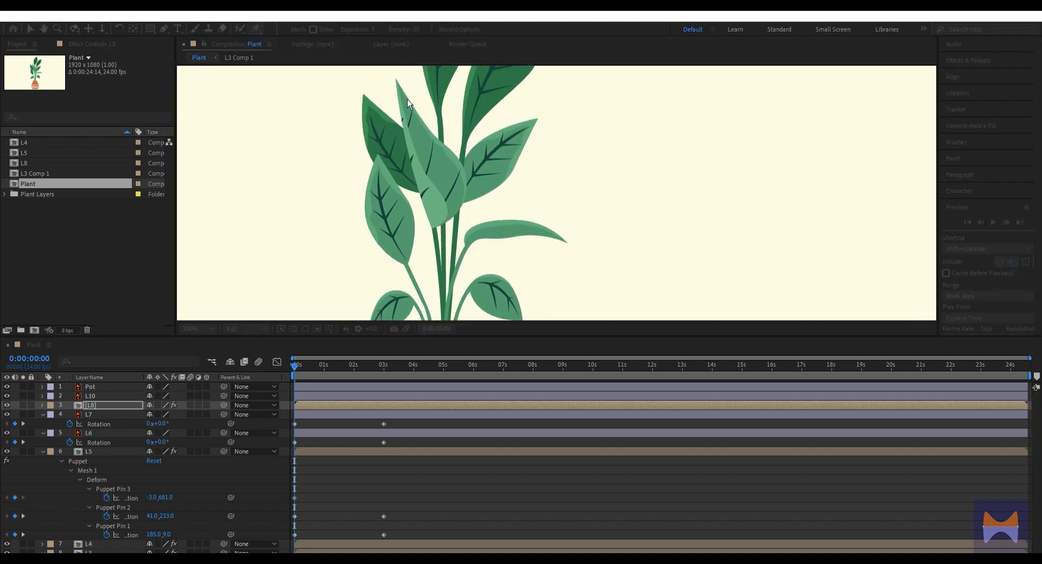
pyautogui.moveTo(447, 265); pyautogui.dragTo(441, 119)
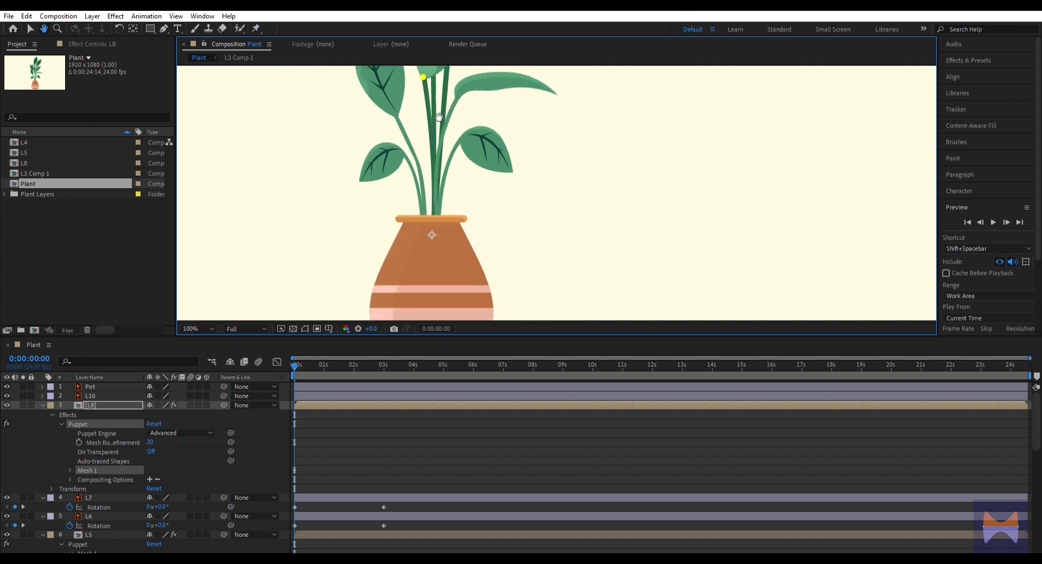
pyautogui.click(428, 229)
pyautogui.hotkey('ctrl', 'z')
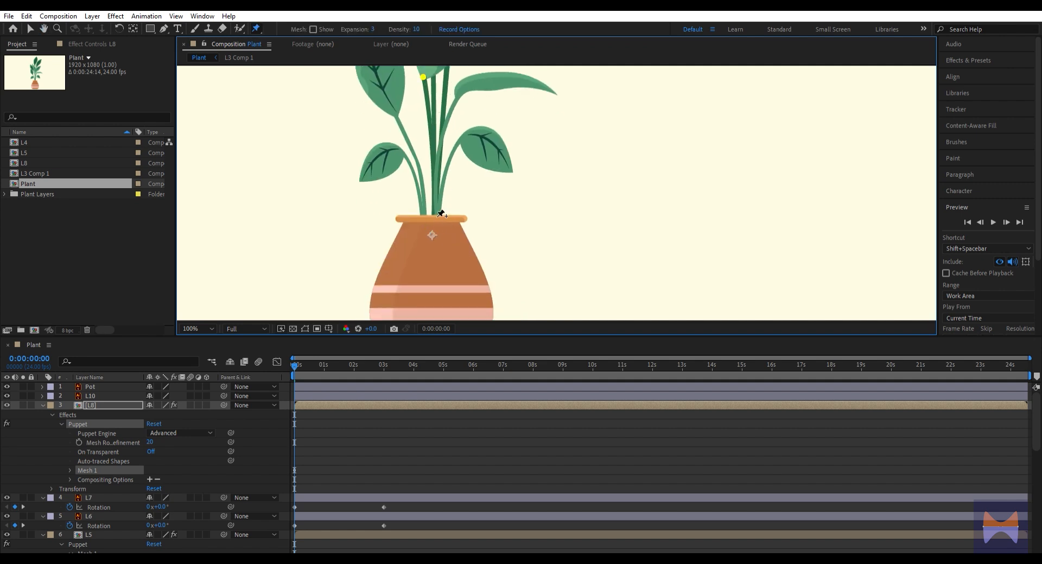
pyautogui.click(431, 222)
pyautogui.press('u')
# At 3 seconds, shift L8's leaf-base pin left to about 937, 555 and its leaf-tip pin to about 833, 315
pyautogui.press('k')
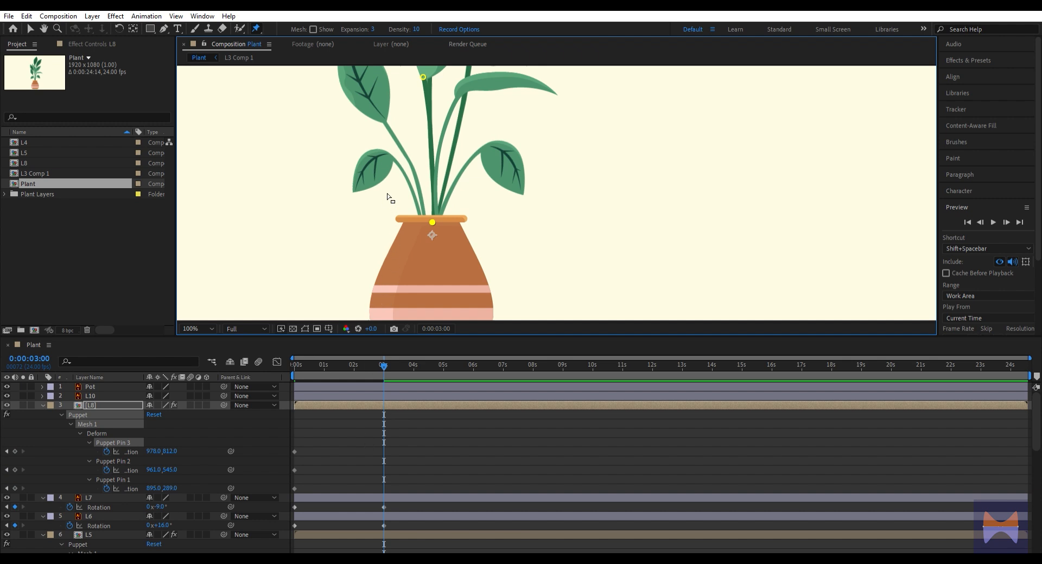
pyautogui.scroll(-1, 387, 196)
pyautogui.press('space')
pyautogui.moveTo(392, 199); pyautogui.dragTo(393, 244)
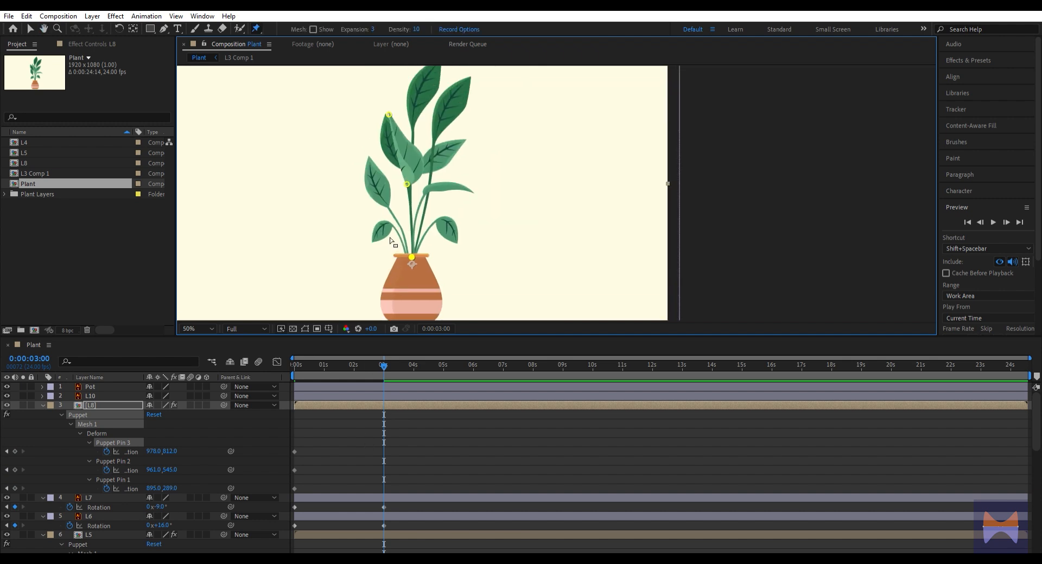
pyautogui.press('v')
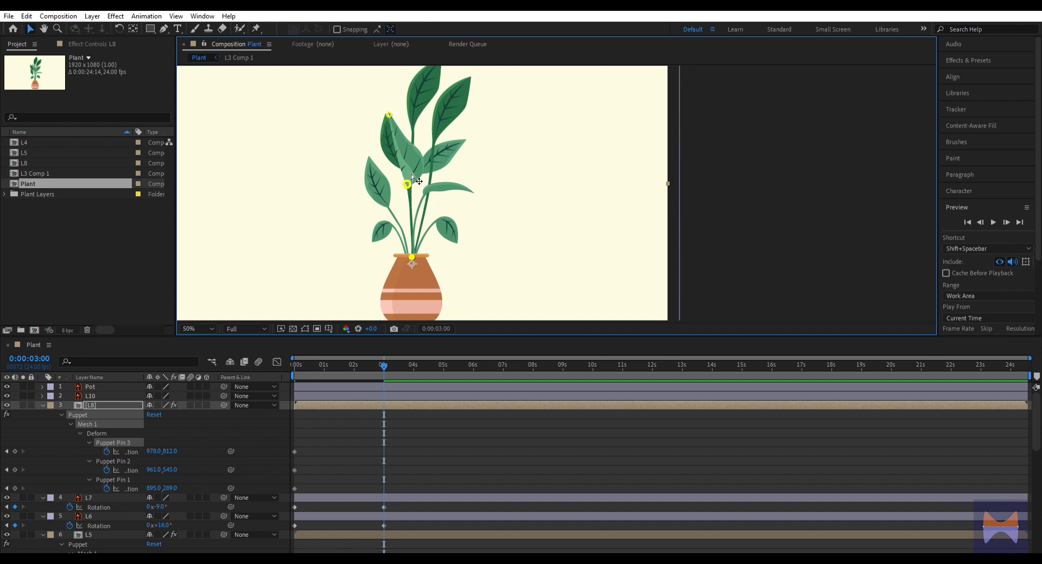
pyautogui.moveTo(412, 180); pyautogui.dragTo(404, 177)
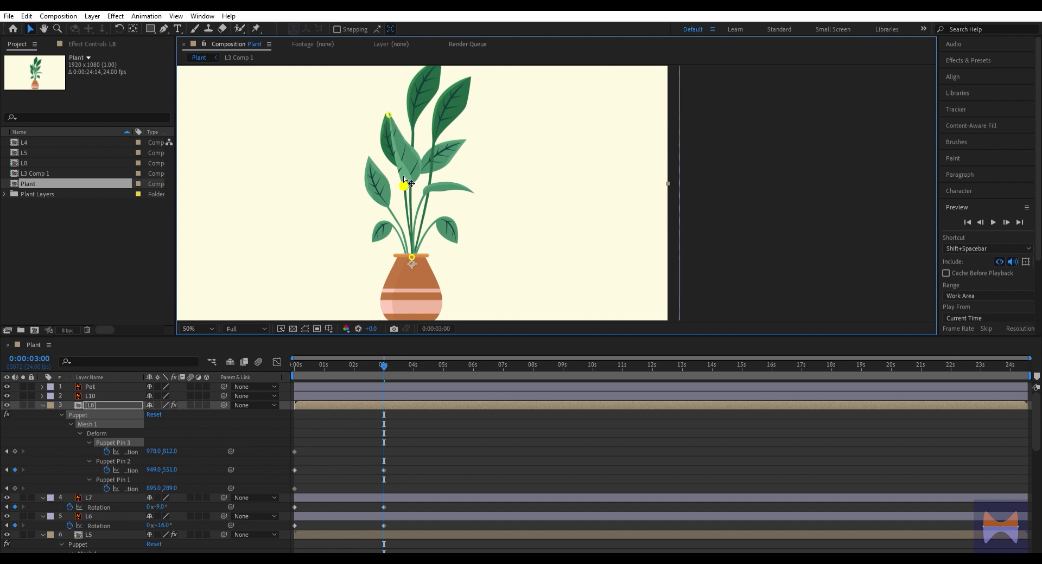
pyautogui.moveTo(390, 110); pyautogui.dragTo(380, 116)
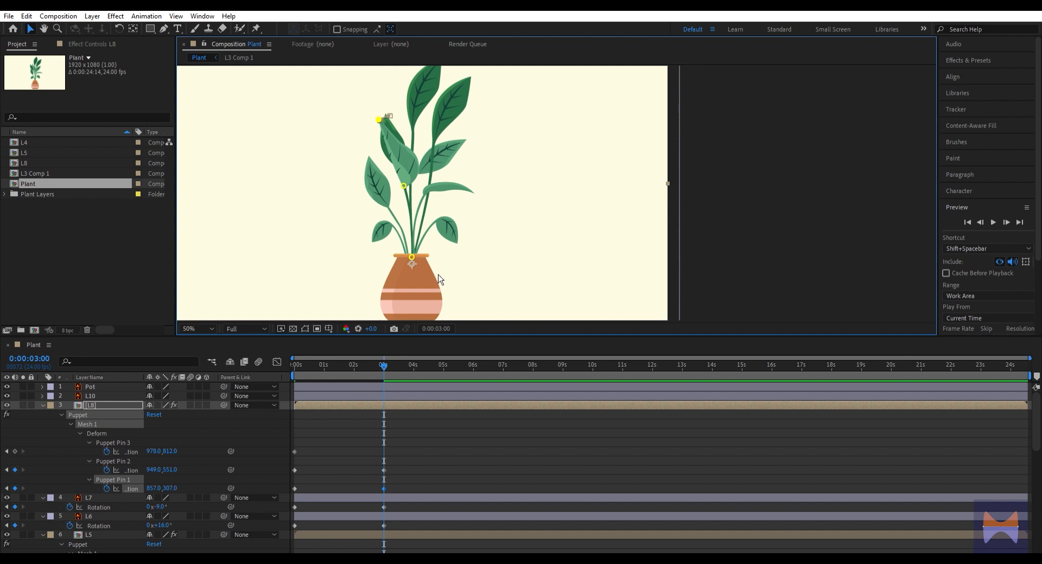
pyautogui.moveTo(404, 186); pyautogui.dragTo(400, 181)
pyautogui.moveTo(383, 109); pyautogui.dragTo(377, 112)
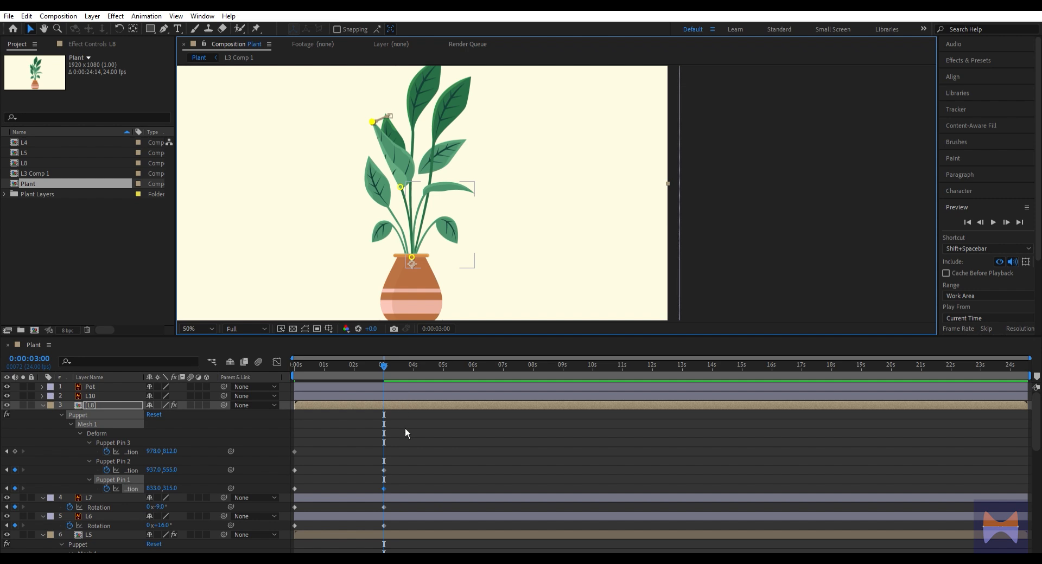
# Return to the composition's start and add a rotation keyframe to layer L10
pyautogui.moveTo(382, 368); pyautogui.dragTo(282, 378)
pyautogui.click(96, 395)
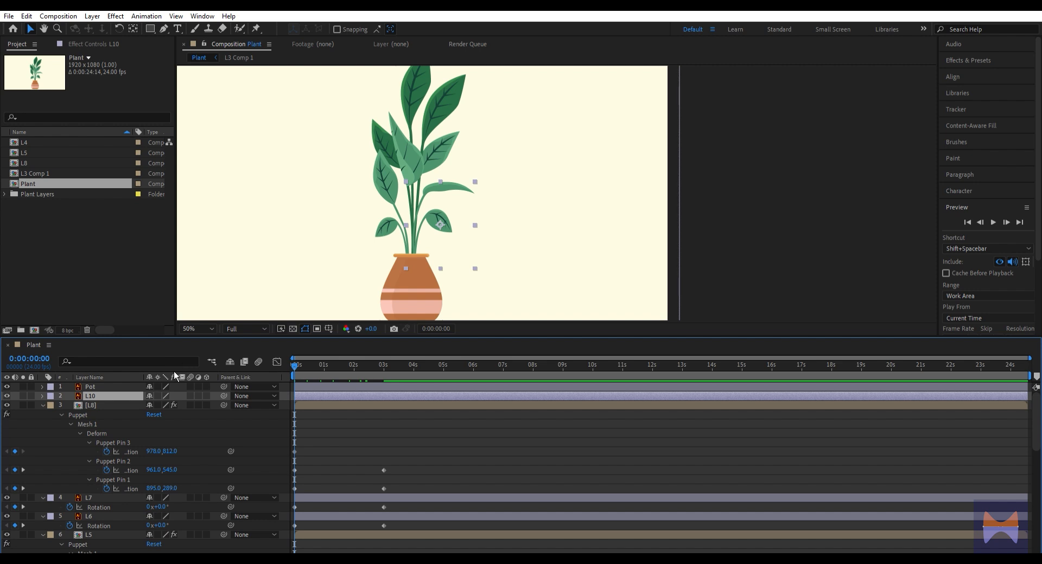
pyautogui.scroll(2, 457, 230)
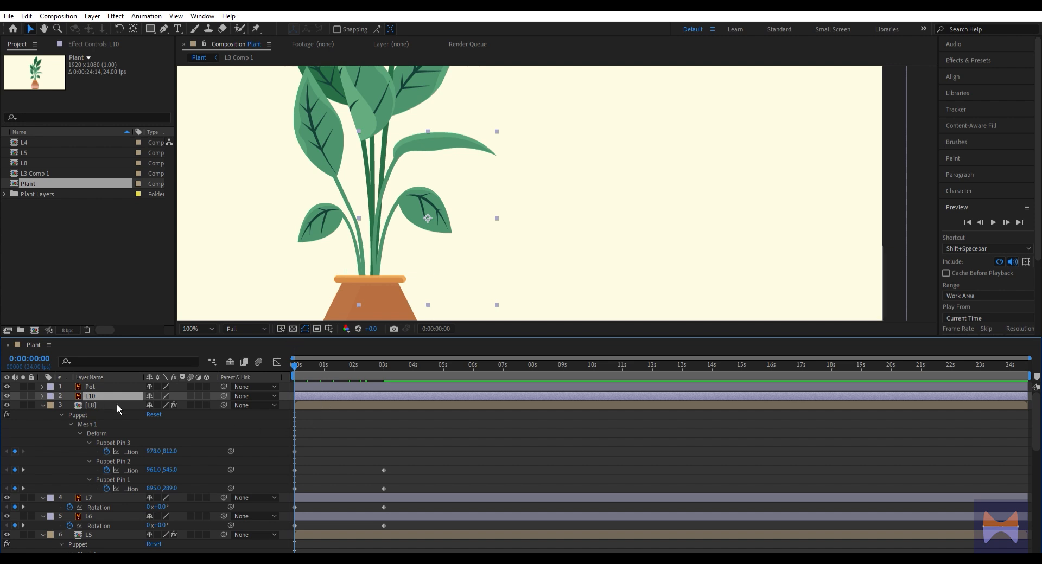
pyautogui.press('r')
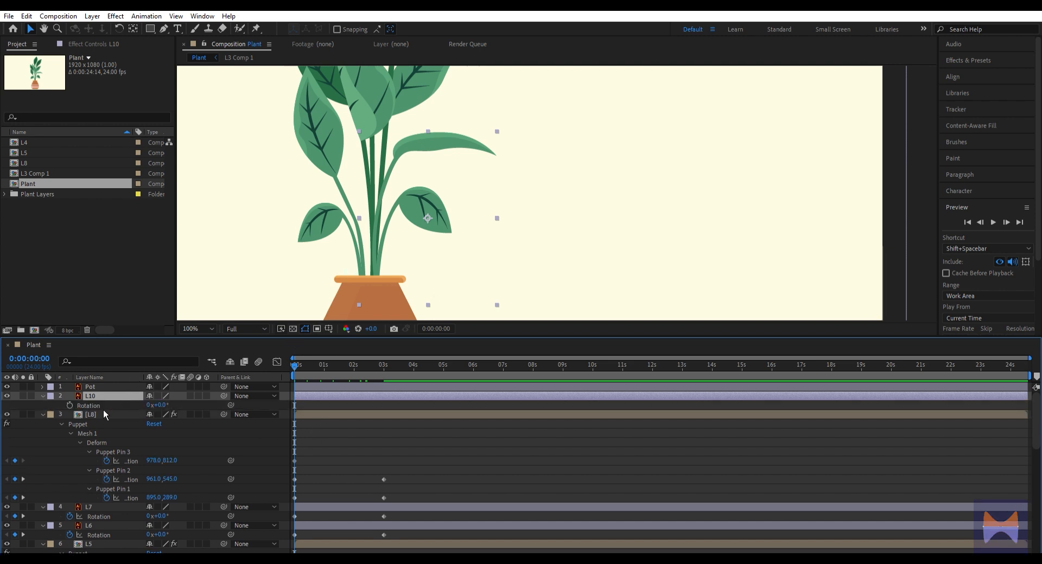
pyautogui.click(70, 405)
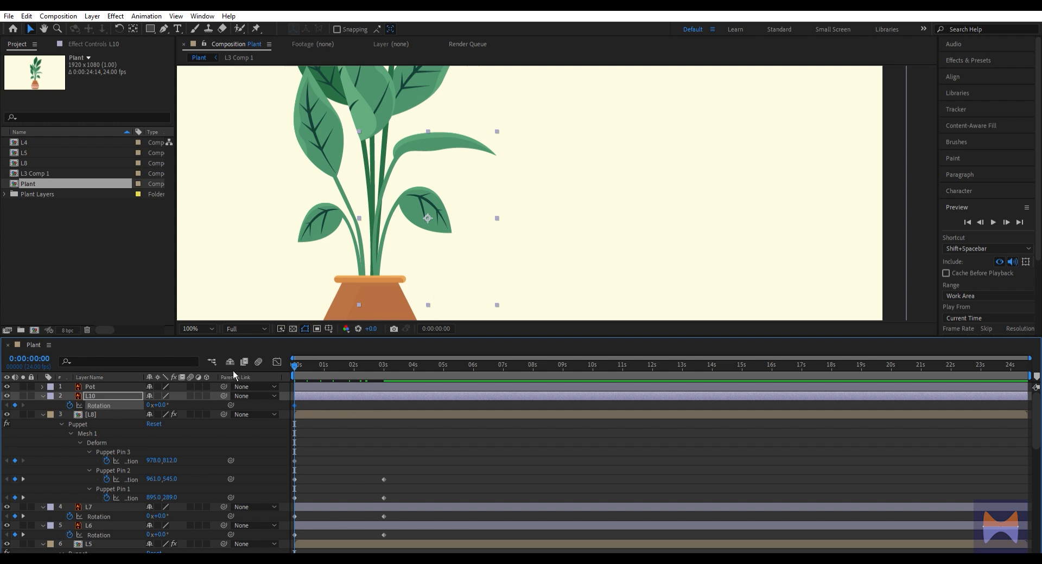
# Move layer L10's anchor point to the base of its stem, just inside the pot rim
pyautogui.press('k')
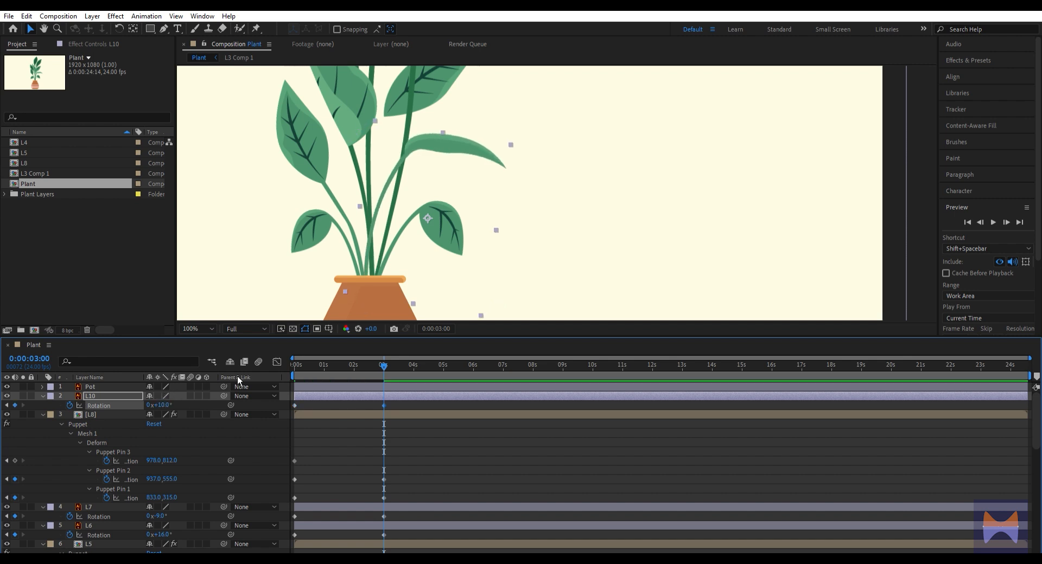
pyautogui.press('j')
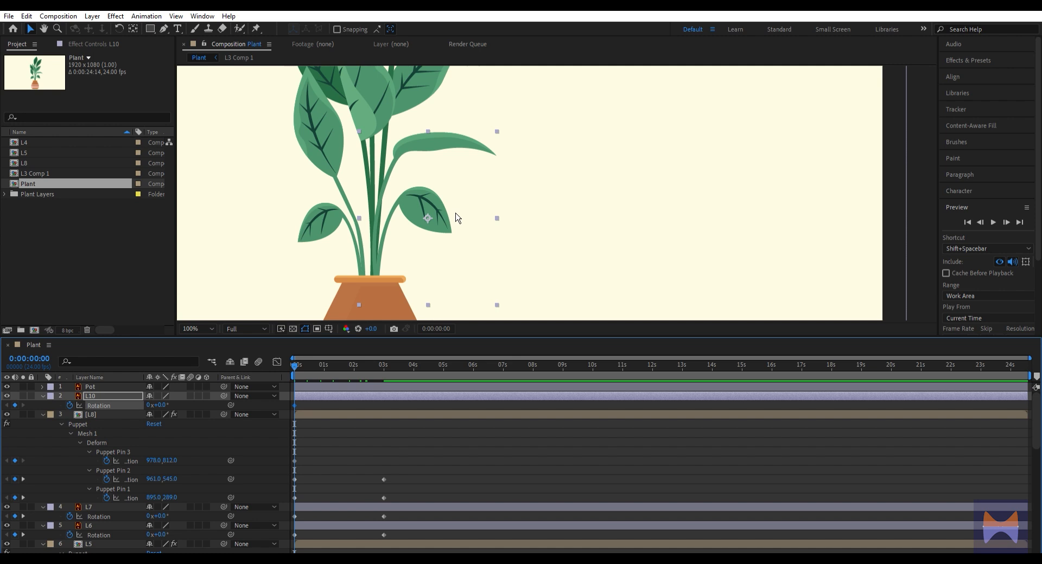
pyautogui.press('y')
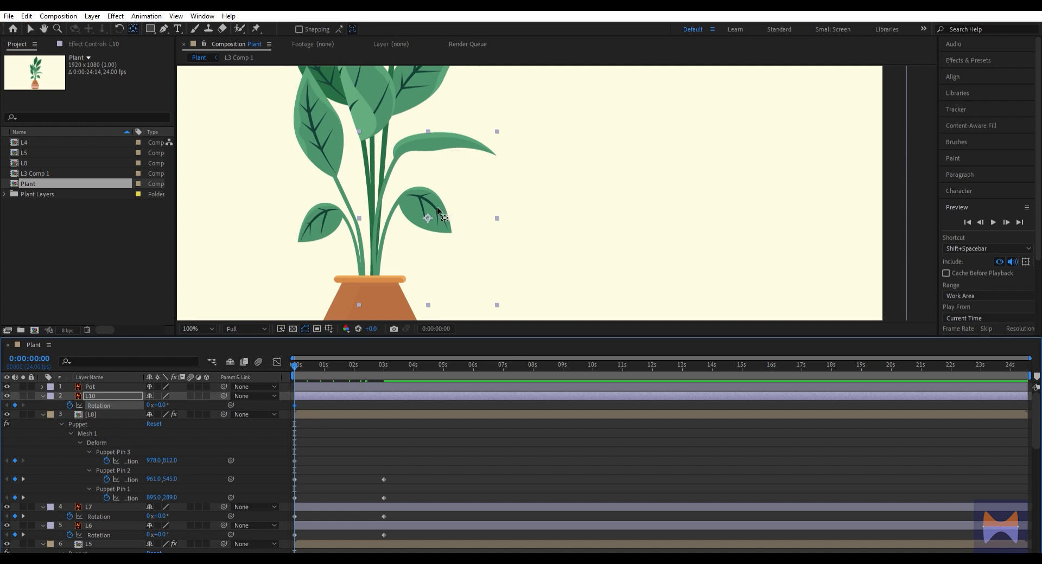
pyautogui.moveTo(428, 218); pyautogui.dragTo(375, 282)
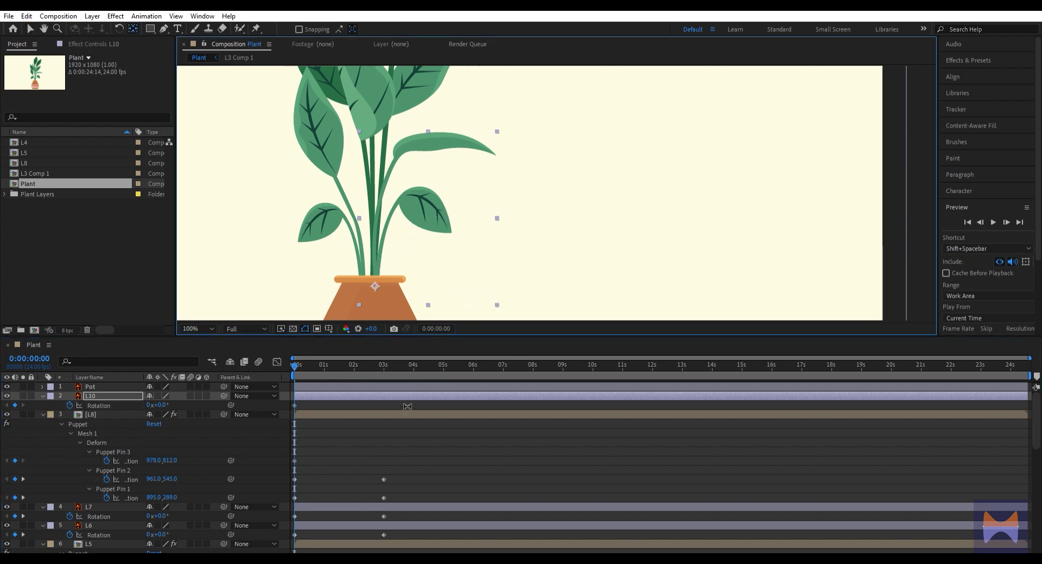
pyautogui.press('space')
pyautogui.press('space')
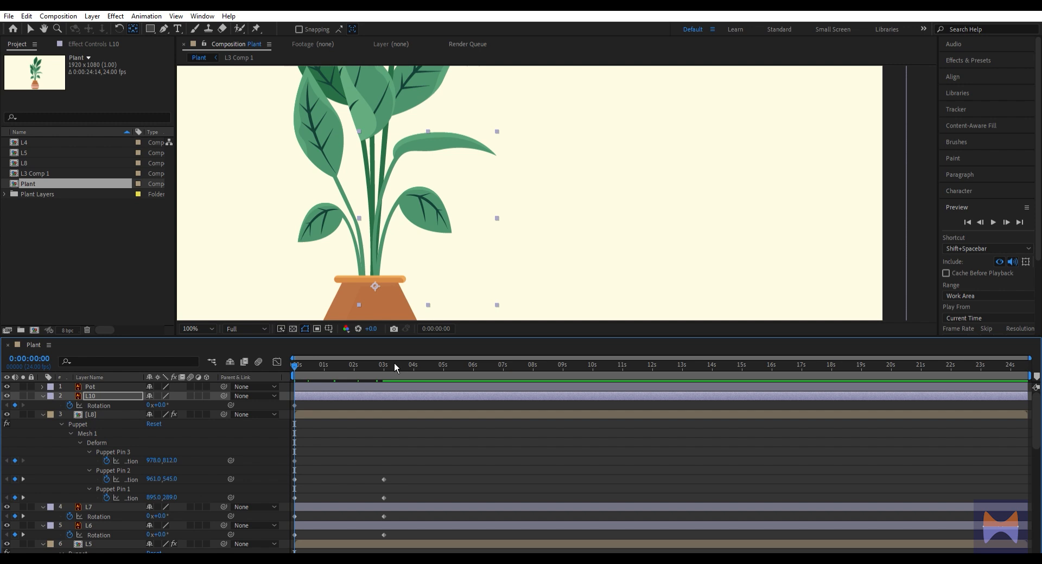
# At 3 seconds, set L10's rotation to 16° and preview the motion from the start
pyautogui.press('k')
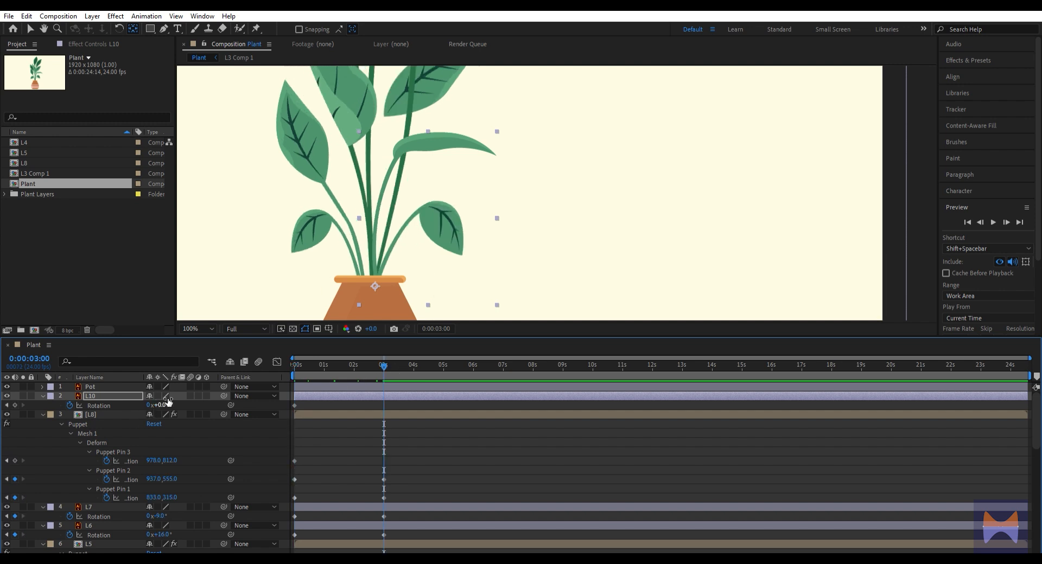
pyautogui.moveTo(168, 401); pyautogui.dragTo(176, 399)
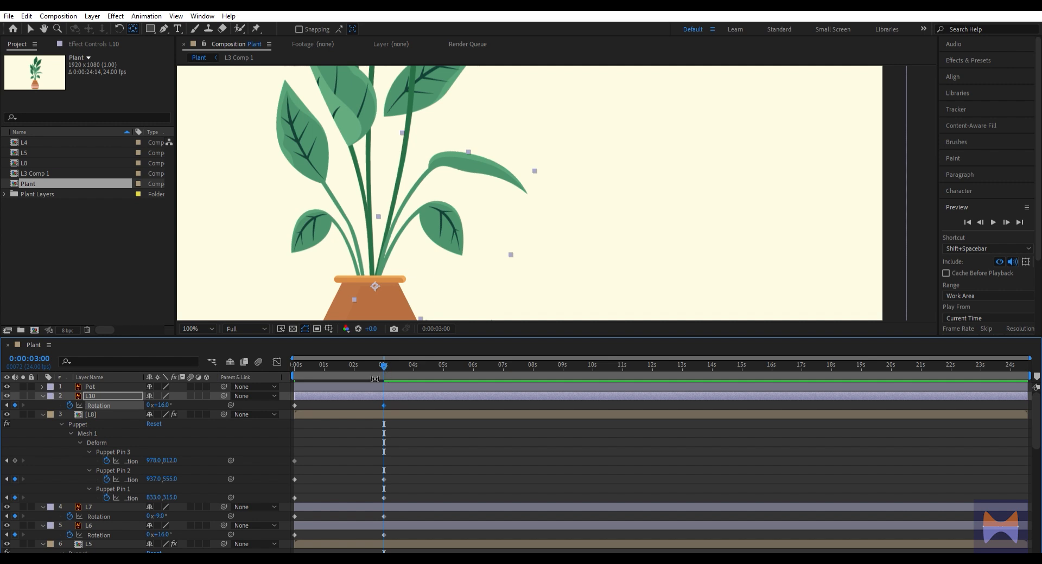
pyautogui.press('Home')
pyautogui.press('space')
pyautogui.press('space')
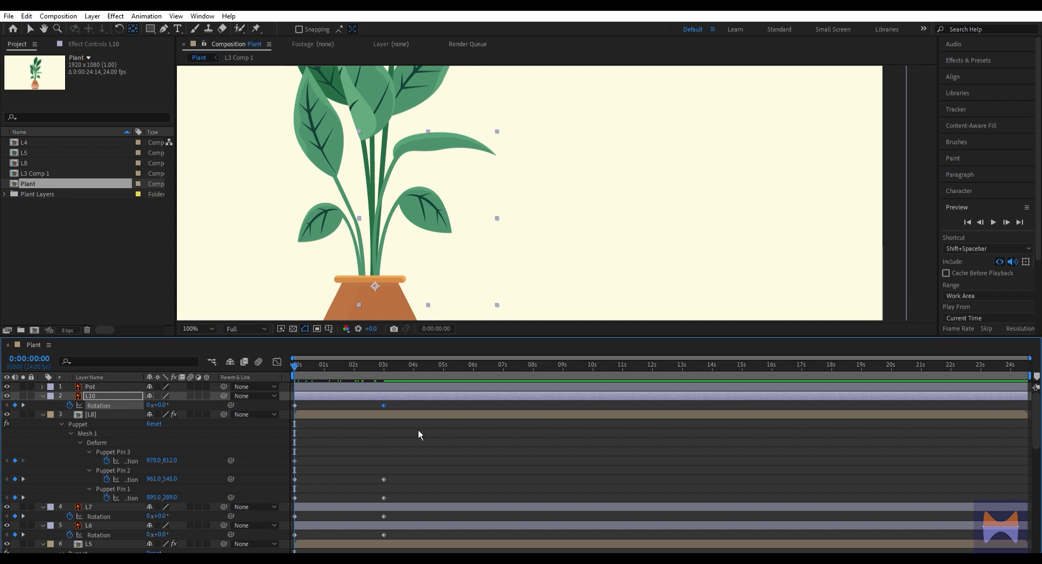
# Fit the composition in view, show all leaf layers' rotation and puppet pin keyframes, and apply Easy Ease to them
pyautogui.click(205, 323)
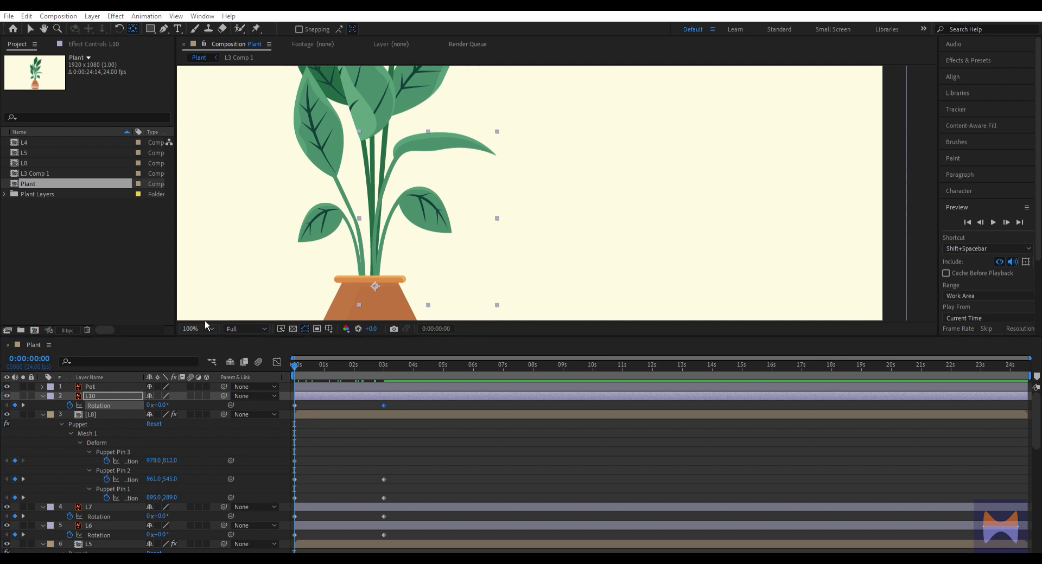
pyautogui.hotkey('shift', '/')
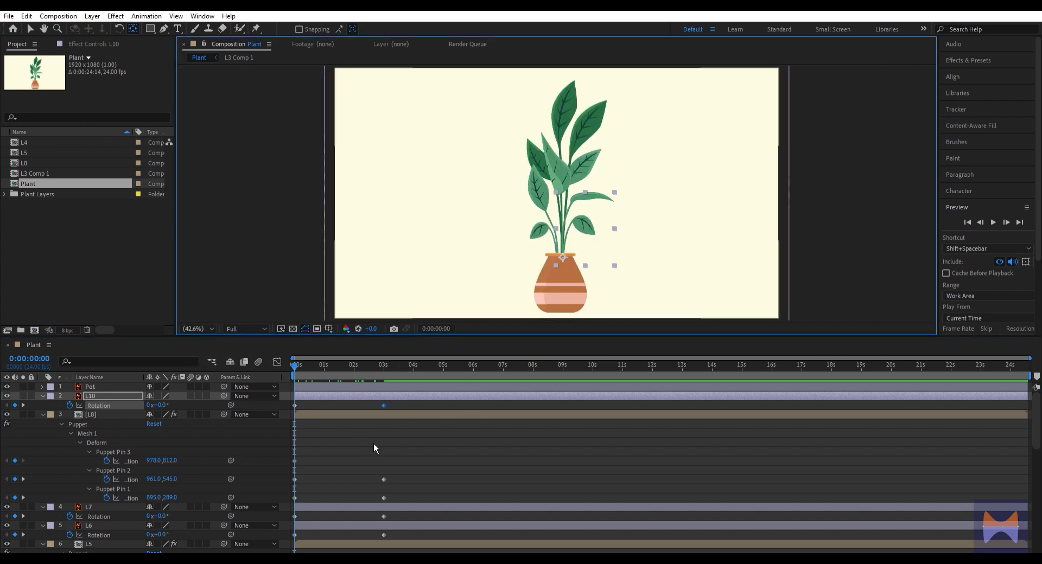
pyautogui.press('a')
pyautogui.click(348, 433)
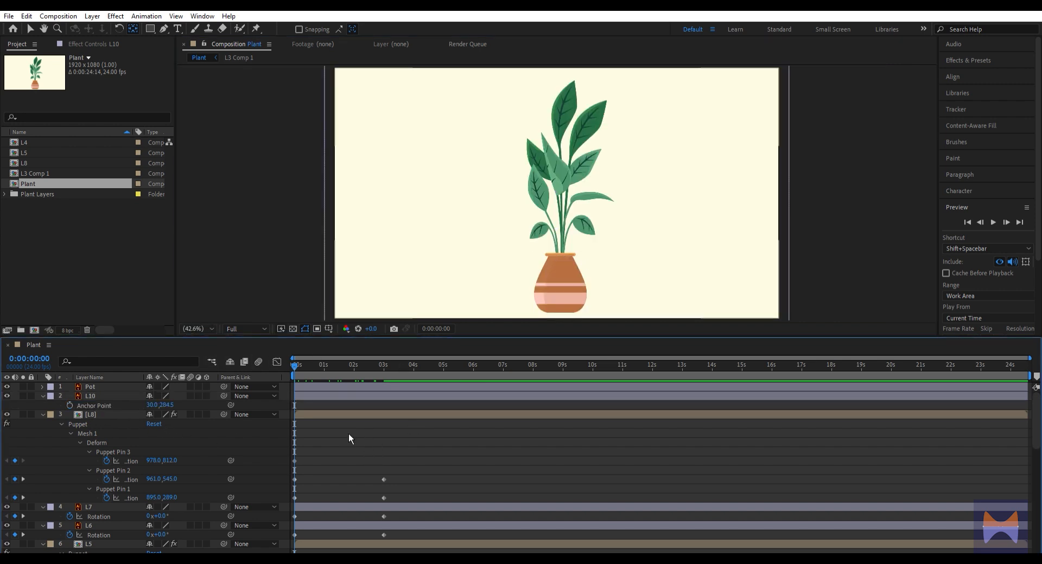
pyautogui.hotkey('ctrl', 'a')
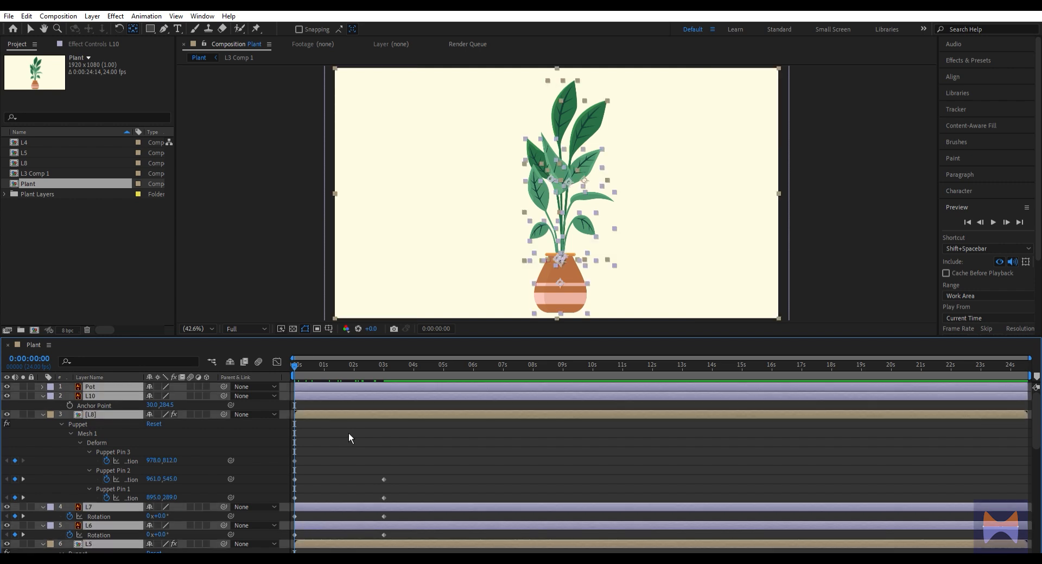
pyautogui.press('r')
pyautogui.scroll(-5, 348, 433)
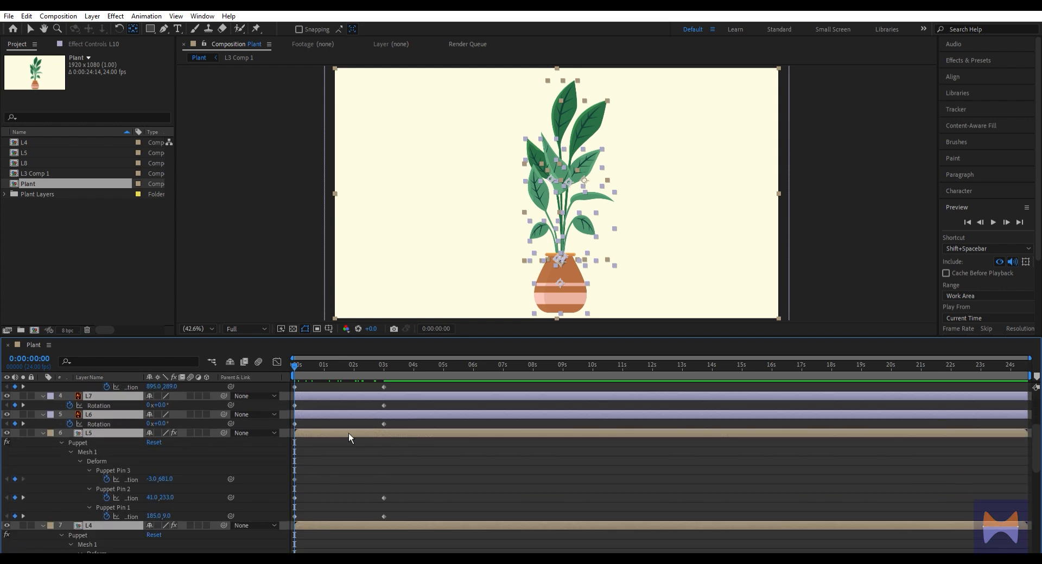
pyautogui.scroll(5, 348, 431)
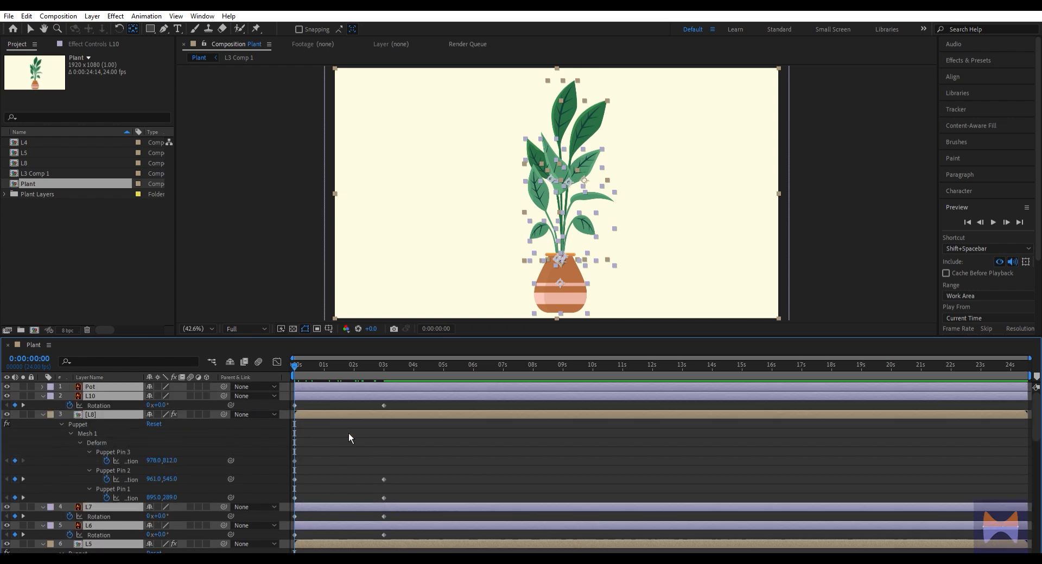
pyautogui.moveTo(427, 403); pyautogui.dragTo(293, 489)
pyautogui.press('F9')
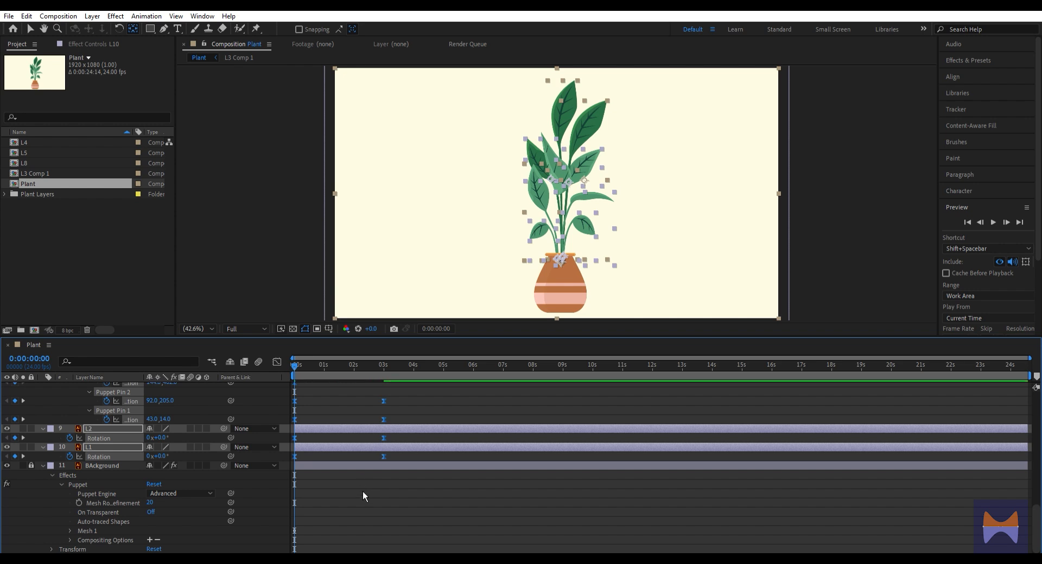
pyautogui.click(385, 497)
# Shorten the work area to about the first 3 seconds and check the leaf motion around 2 seconds
pyautogui.scroll(2, 347, 418)
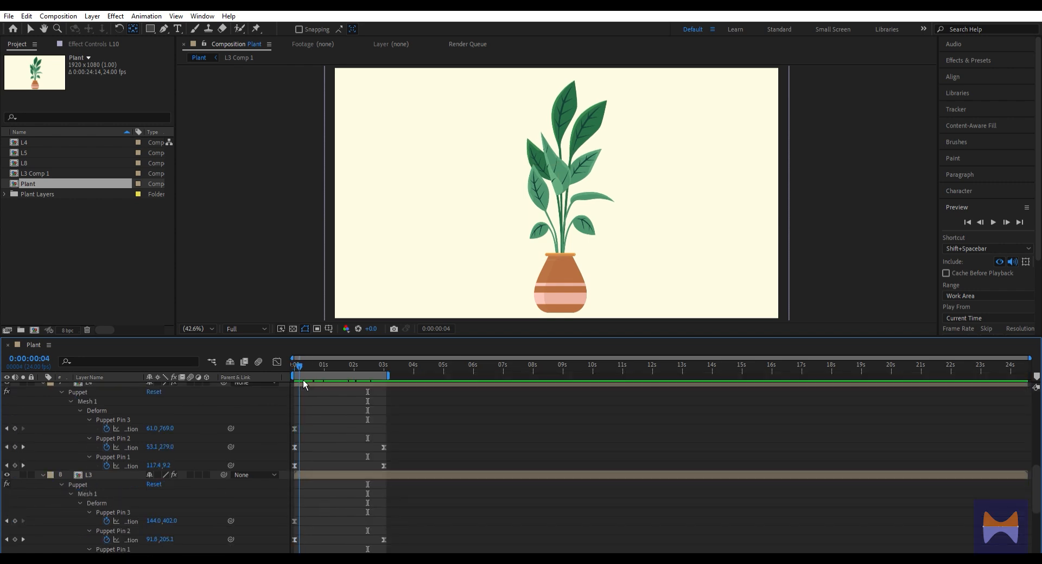
pyautogui.moveTo(302, 380); pyautogui.dragTo(300, 419)
pyautogui.moveTo(326, 364); pyautogui.dragTo(353, 382)
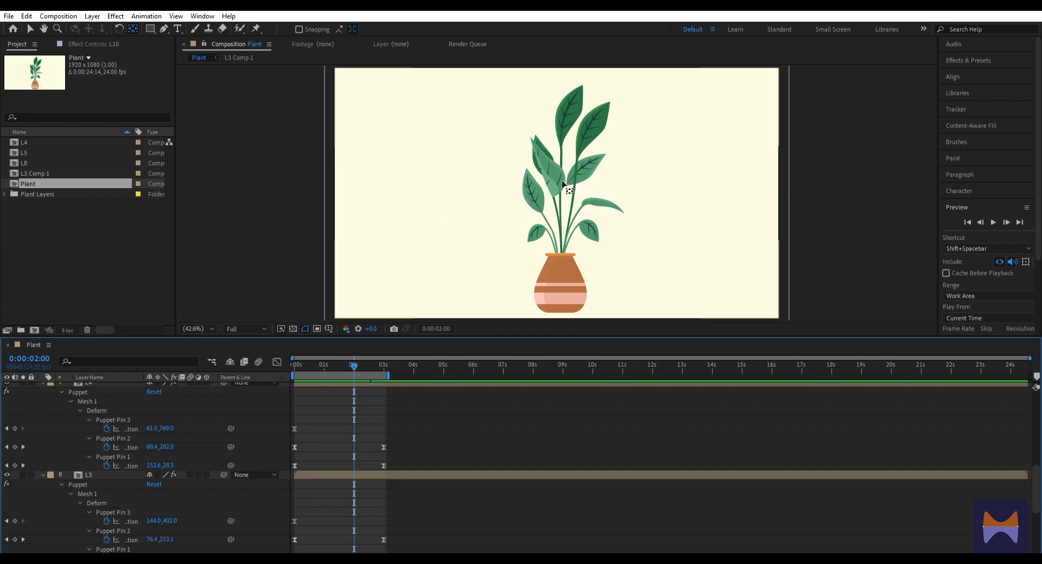
pyautogui.click(359, 367)
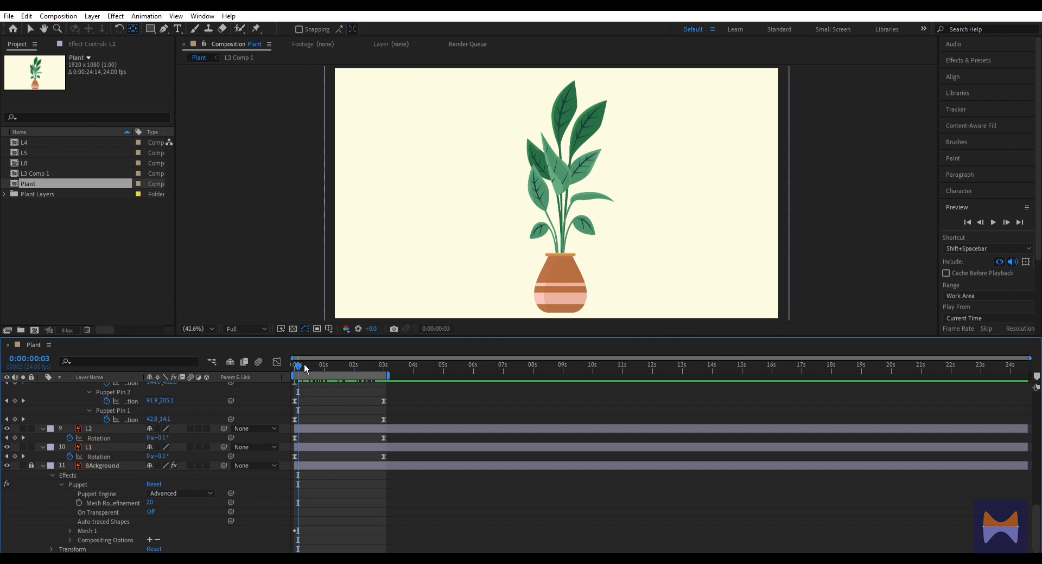
# Return to the composition's start, show layer L2's position alongside its rotation, and add a position keyframe
pyautogui.moveTo(305, 367); pyautogui.dragTo(246, 390)
pyautogui.click(106, 426)
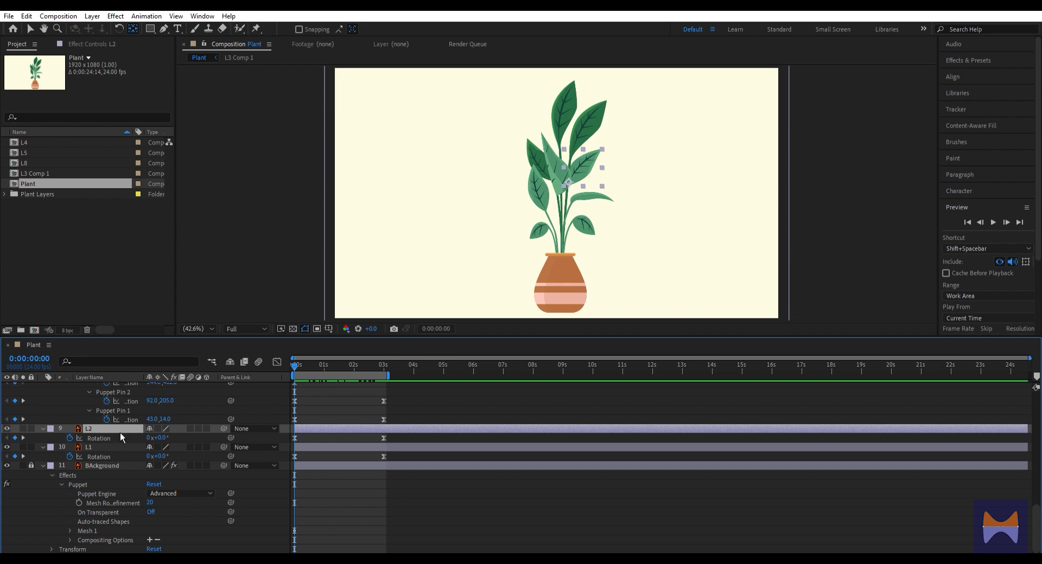
pyautogui.press('p')
pyautogui.press('r')
pyautogui.hotkey('shift', 'p')
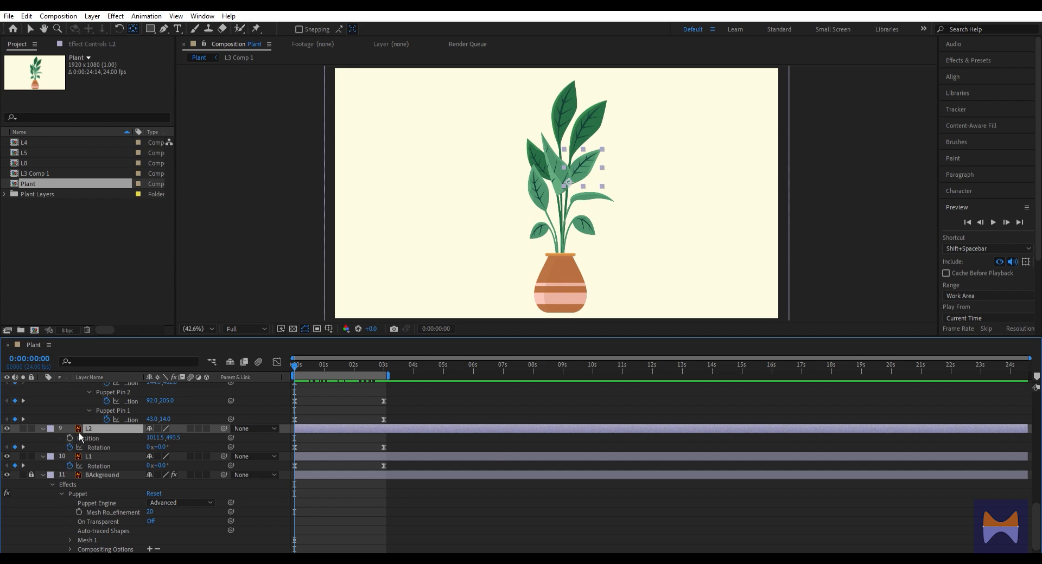
pyautogui.hotkey('alt', 'shift', 'p')
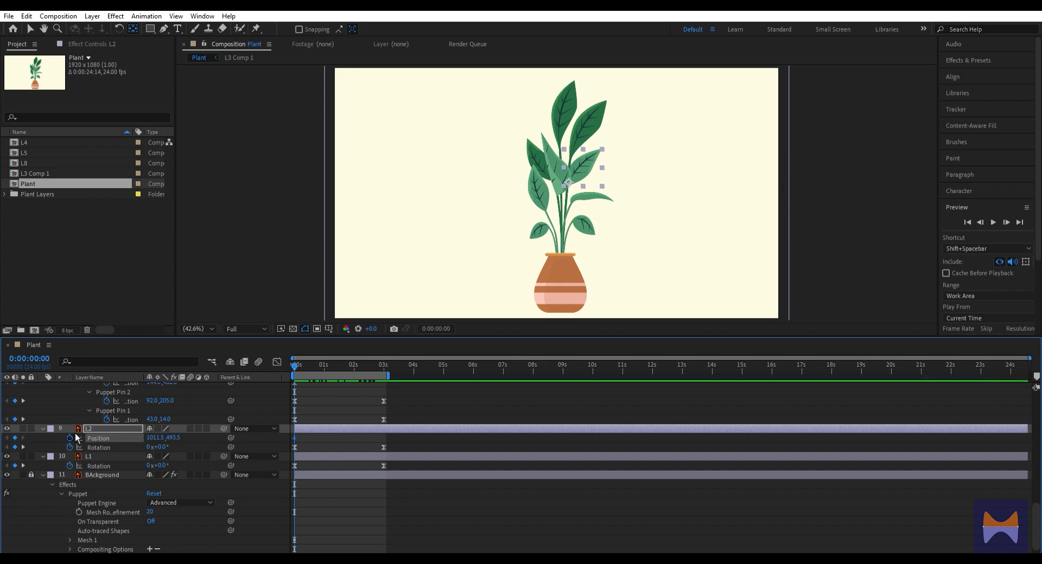
# At 3 seconds, shift layer L2's position to 977.5, 493.5 and apply Easy Ease to the position keyframes
pyautogui.press('k')
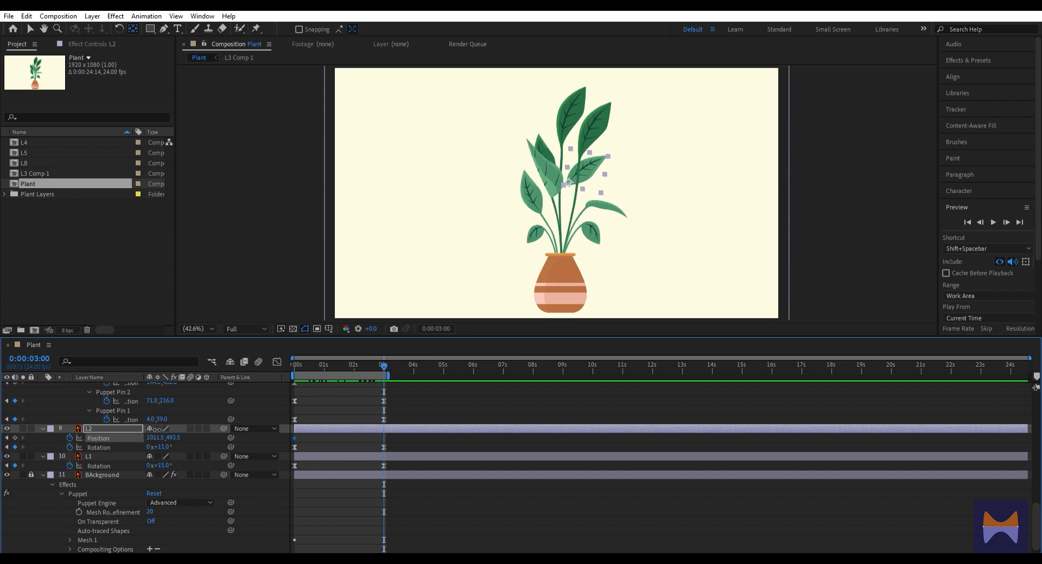
pyautogui.click(167, 441)
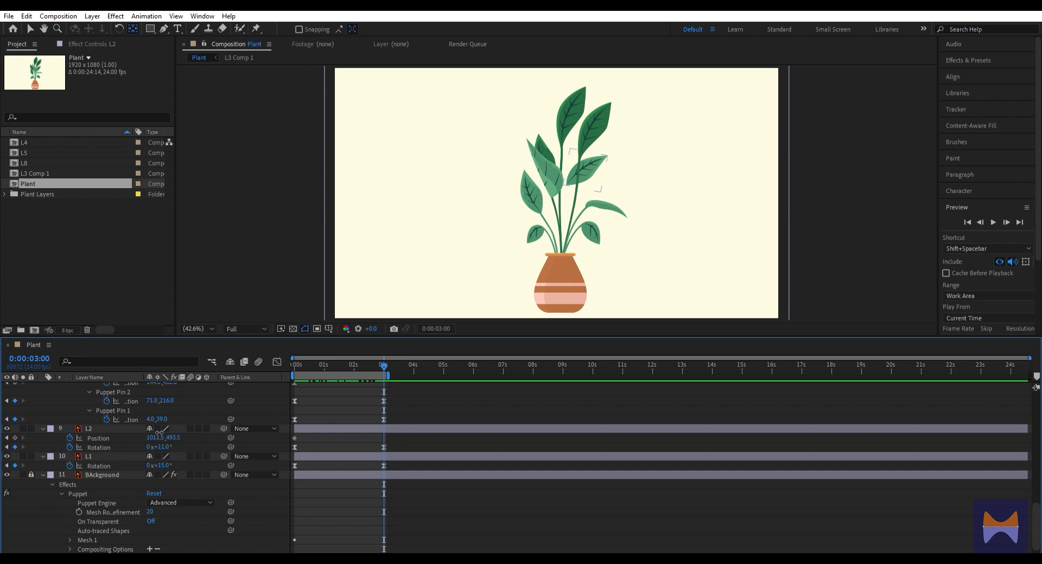
pyautogui.moveTo(159, 433); pyautogui.dragTo(142, 434)
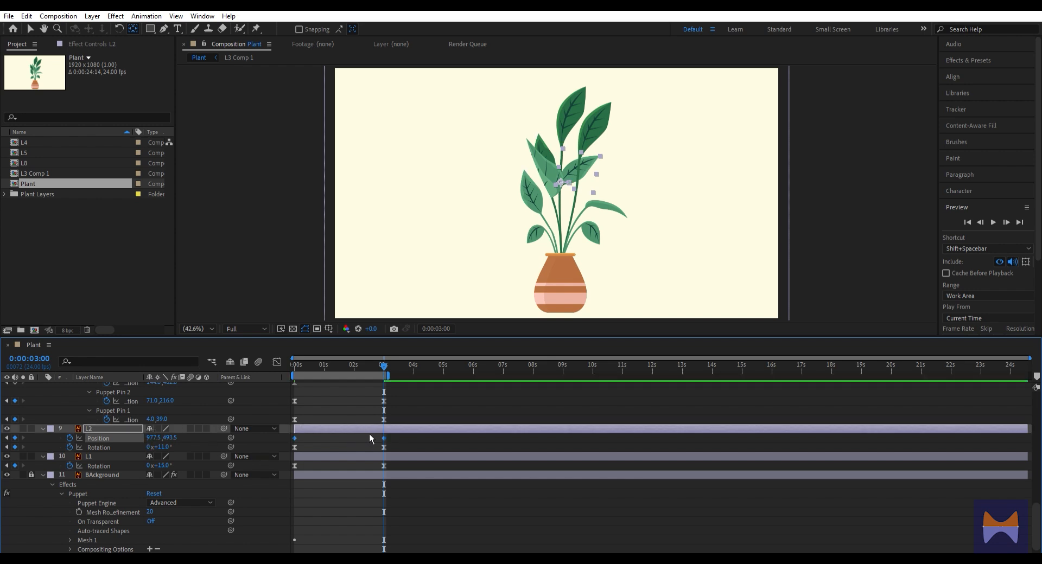
pyautogui.press('F9')
# Preview the plant animation from the composition's start across the full work area
pyautogui.scroll(2, 167, 467)
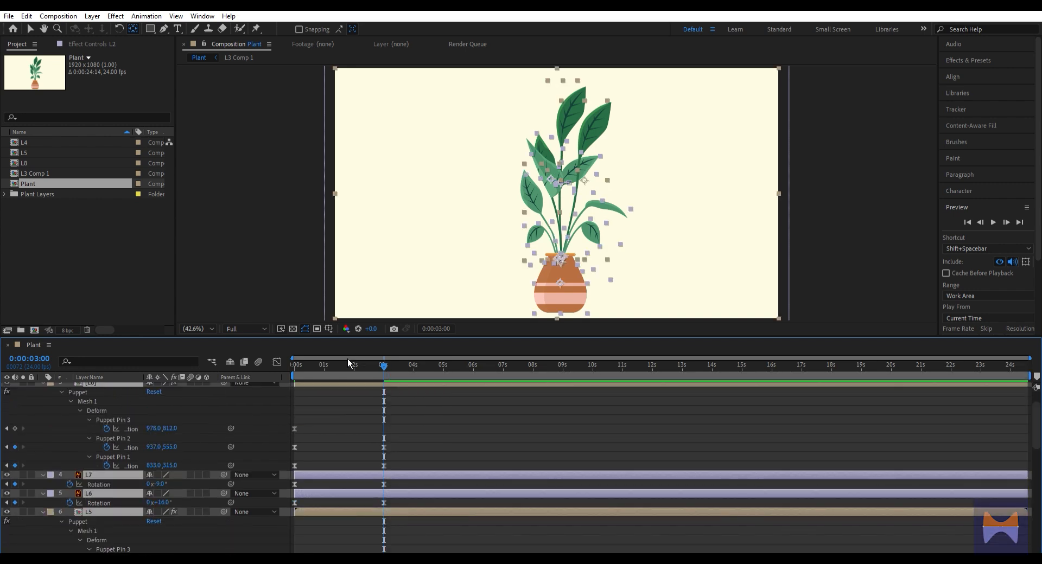
pyautogui.press('Home')
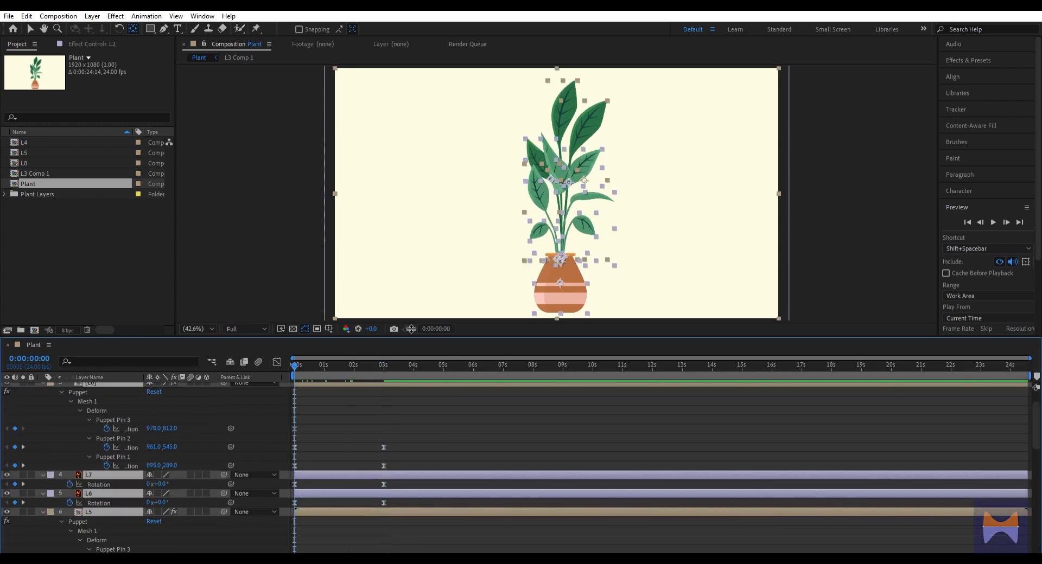
pyautogui.click(998, 222)
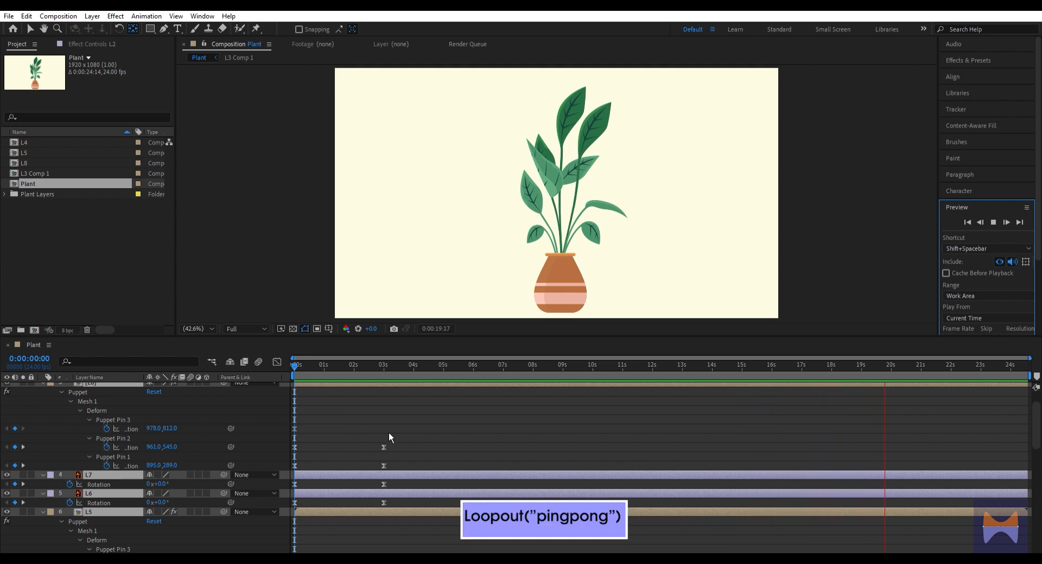
pyautogui.press('space')
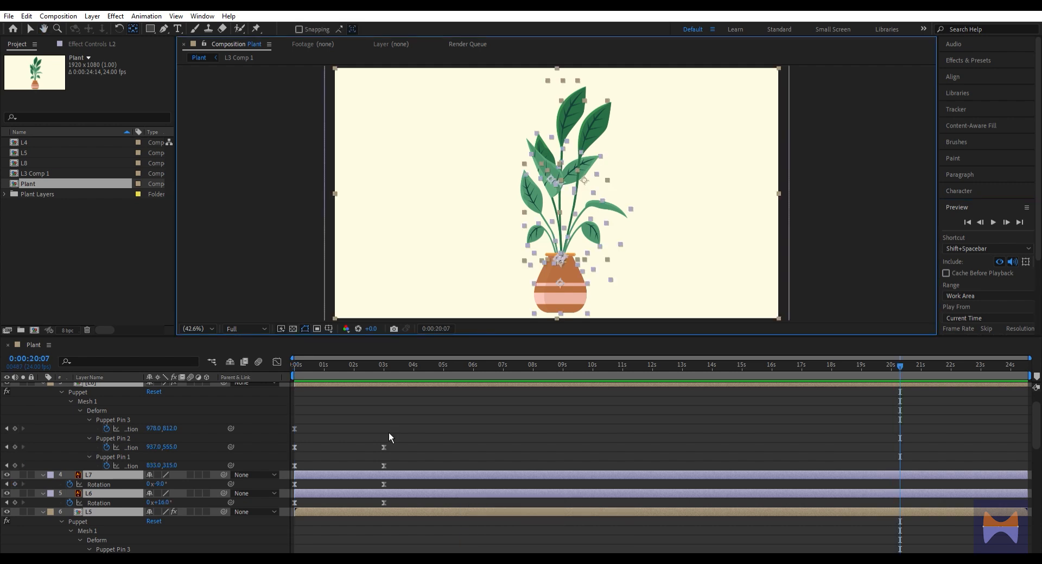
# Add the expression loopOut("pingpong") to layer L10's rotation
pyautogui.scroll(3, 388, 432)
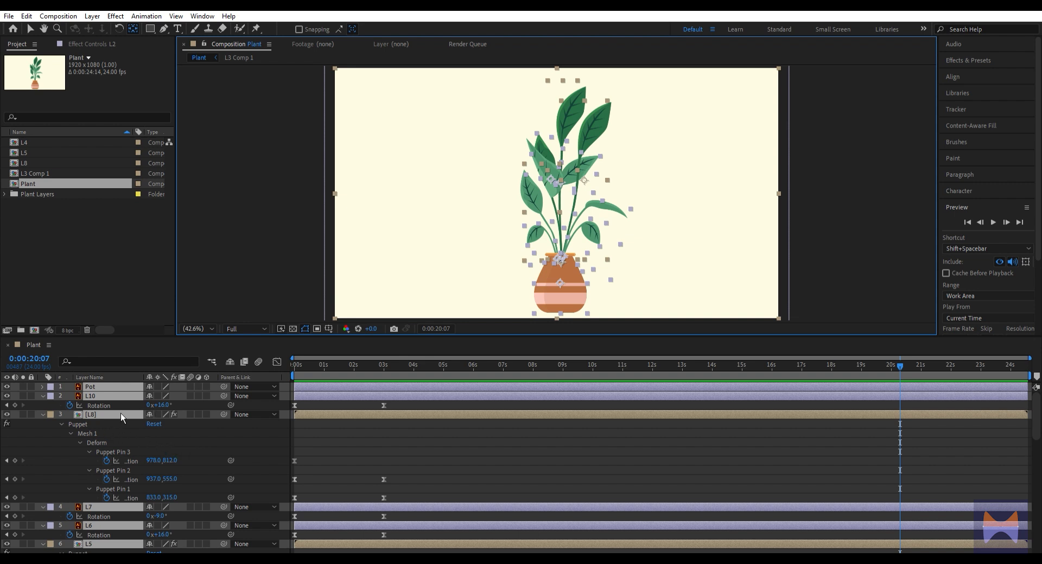
pyautogui.keyDown('alt'); pyautogui.click(70, 405); pyautogui.keyUp('alt')
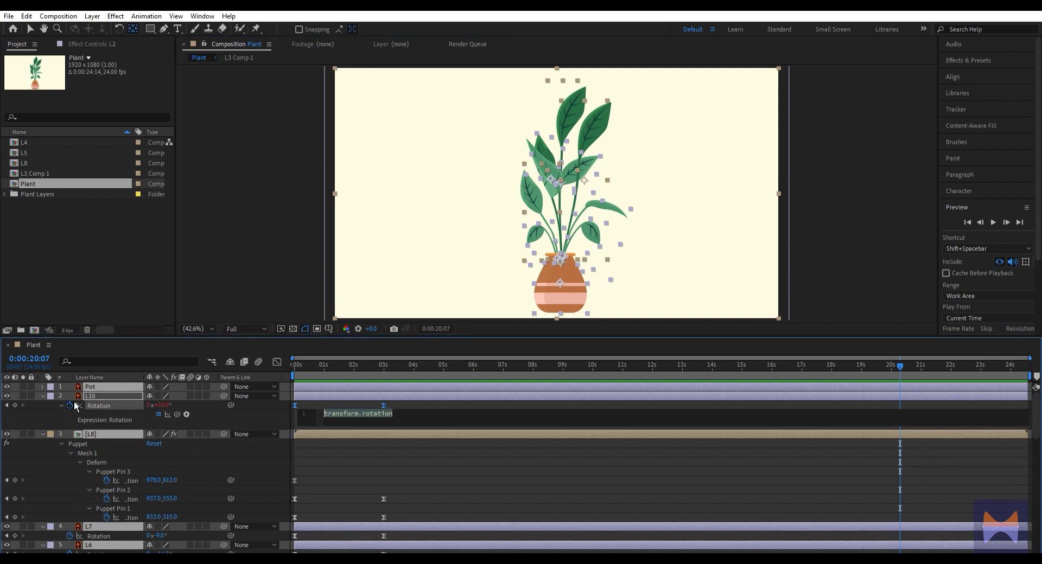
pyautogui.write('loop')
pyautogui.press('Return')
pyautogui.write('("\\')
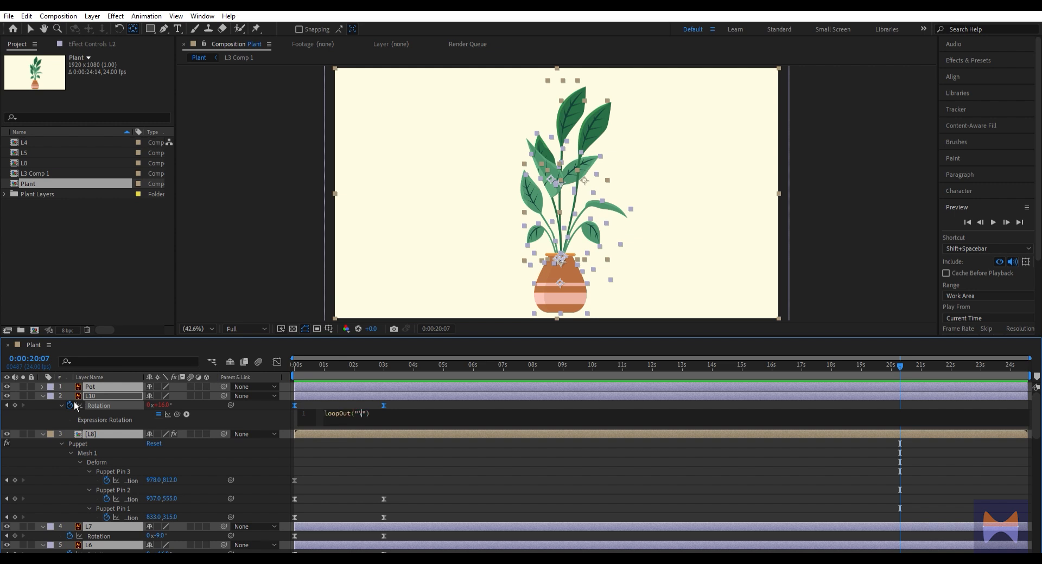
pyautogui.press('BackSpace')
pyautogui.write('p')
pyautogui.press('BackSpace')
pyautogui.write('ingpong')
pyautogui.click(344, 388)
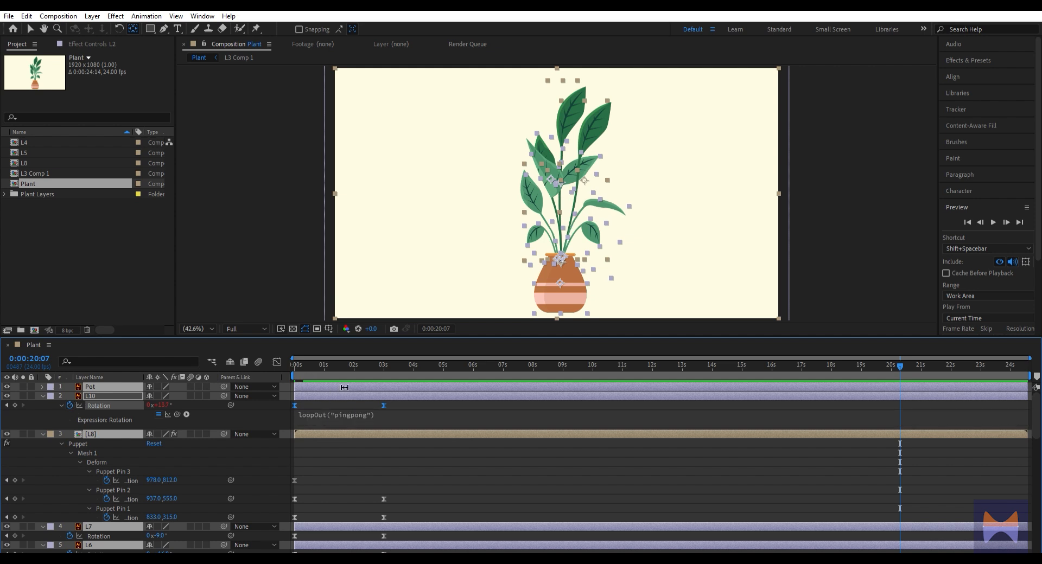
# Copy L10's loopOut("pingpong") expression and apply it to the positions of layer L8's Puppet Pin 2 and Puppet Pin 1
pyautogui.click(368, 412)
pyautogui.hotkey('ctrl', 'c')
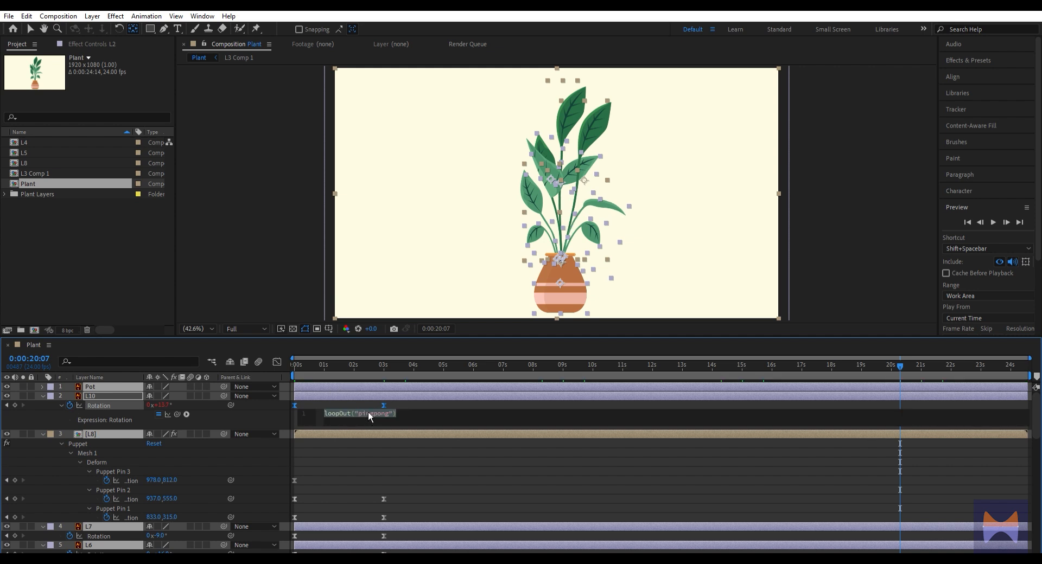
pyautogui.click(439, 387)
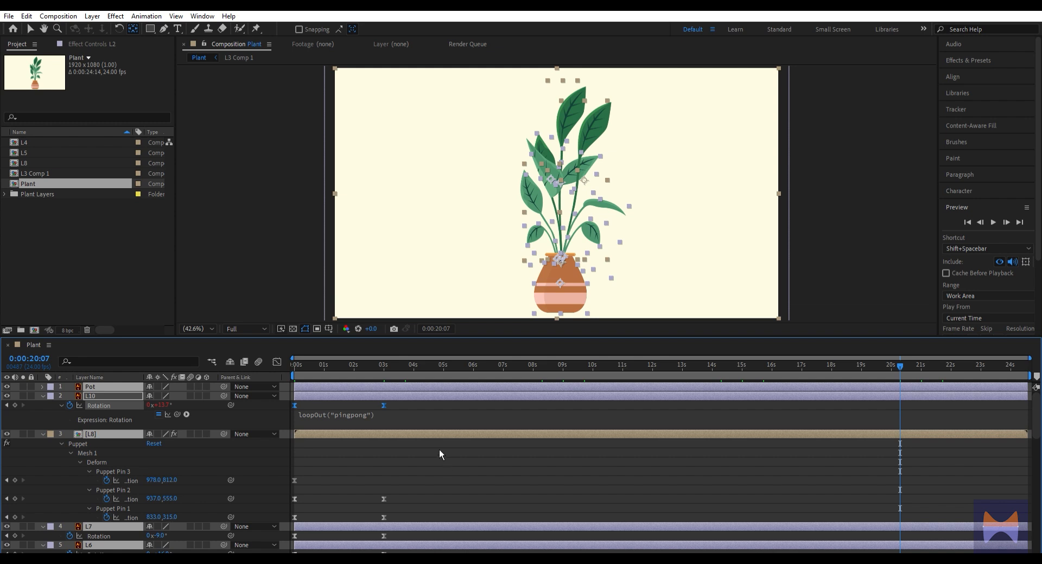
pyautogui.scroll(-1, 418, 463)
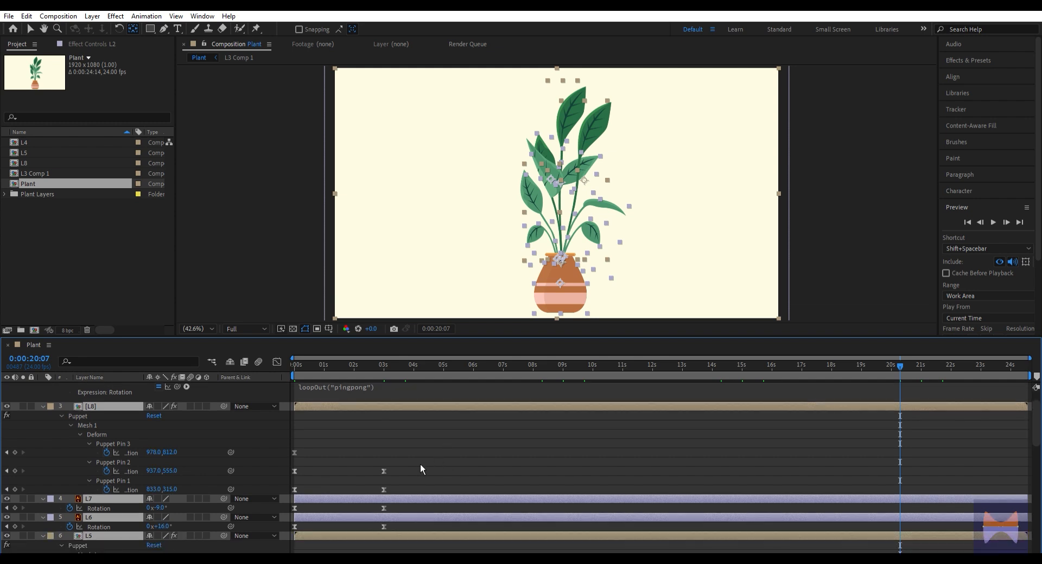
pyautogui.scroll(-2, 421, 463)
pyautogui.keyDown('alt'); pyautogui.click(108, 416); pyautogui.keyUp('alt')
pyautogui.hotkey('ctrl', 'v')
pyautogui.click(318, 396)
pyautogui.keyDown('alt'); pyautogui.click(107, 453); pyautogui.keyUp('alt')
pyautogui.hotkey('ctrl', 'v')
pyautogui.click(206, 450)
# Paste the loopOut("pingpong") expression onto the rotation of layers L7 and L6
pyautogui.scroll(-2, 206, 451)
pyautogui.keyDown('alt'); pyautogui.click(69, 436); pyautogui.keyUp('alt')
pyautogui.hotkey('ctrl', 'v')
pyautogui.keyDown('alt'); pyautogui.click(70, 475); pyautogui.keyUp('alt')
pyautogui.hotkey('ctrl', 'v')
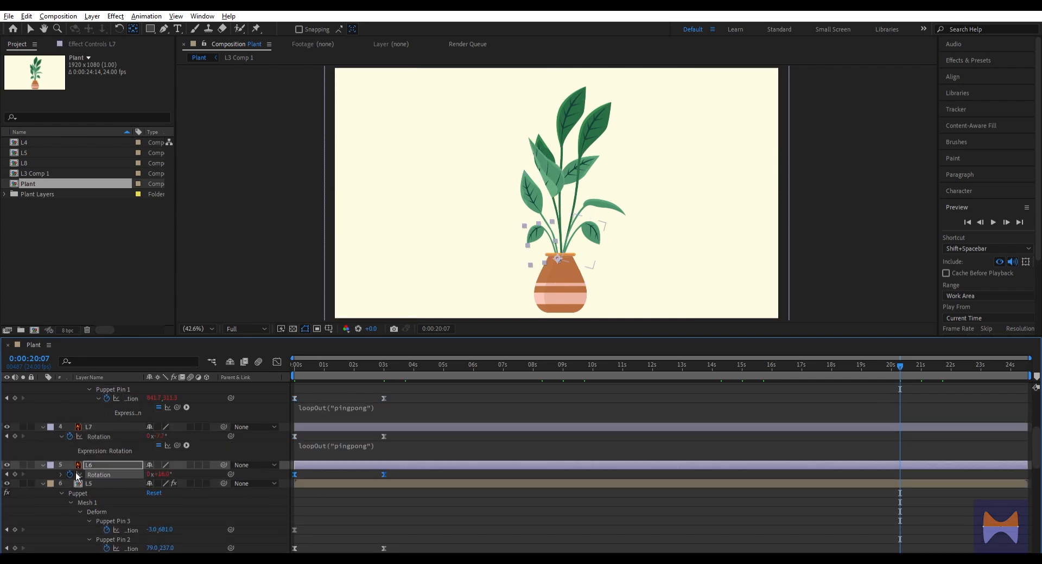
# On layer L5, enable a default position expression for Puppet Pin 3 and paste loopOut("pingpong") onto the positions of Puppet Pins 2 and 1
pyautogui.scroll(-4, 113, 480)
pyautogui.keyDown('alt'); pyautogui.click(106, 439); pyautogui.keyUp('alt')
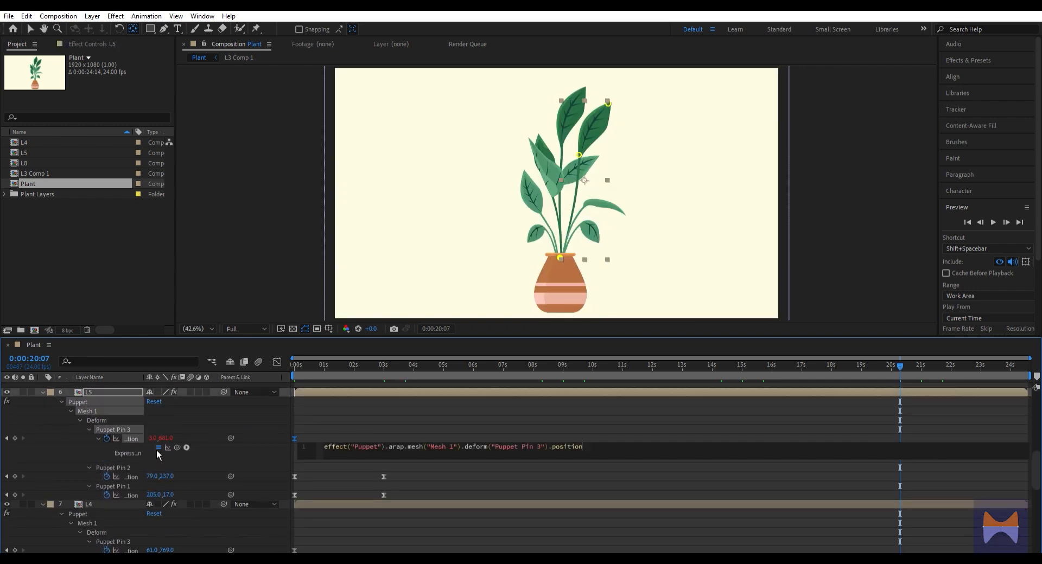
pyautogui.keyDown('alt'); pyautogui.click(107, 477); pyautogui.keyUp('alt')
pyautogui.hotkey('ctrl', 'v')
pyautogui.keyDown('alt'); pyautogui.click(107, 514); pyautogui.keyUp('alt')
pyautogui.hotkey('ctrl', 'v')
pyautogui.click(356, 502)
# Apply the copied loopOut("pingpong") expression to the positions of layer L4's Puppet Pin 2 and Puppet Pin 1
pyautogui.scroll(-1, 358, 502)
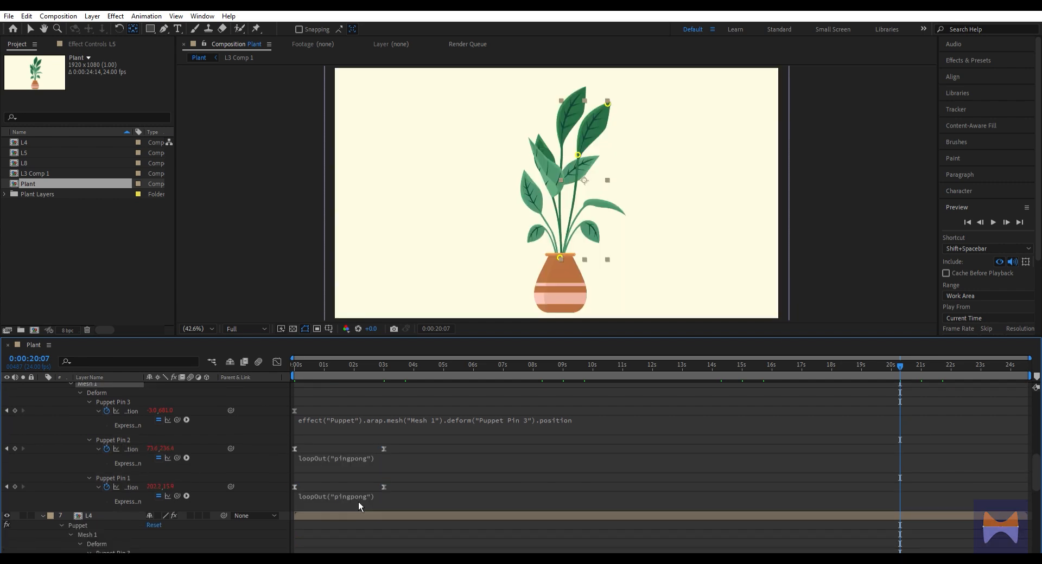
pyautogui.click(358, 515)
pyautogui.scroll(-5, 138, 482)
pyautogui.keyDown('alt'); pyautogui.click(106, 441); pyautogui.keyUp('alt')
pyautogui.hotkey('ctrl', 'v')
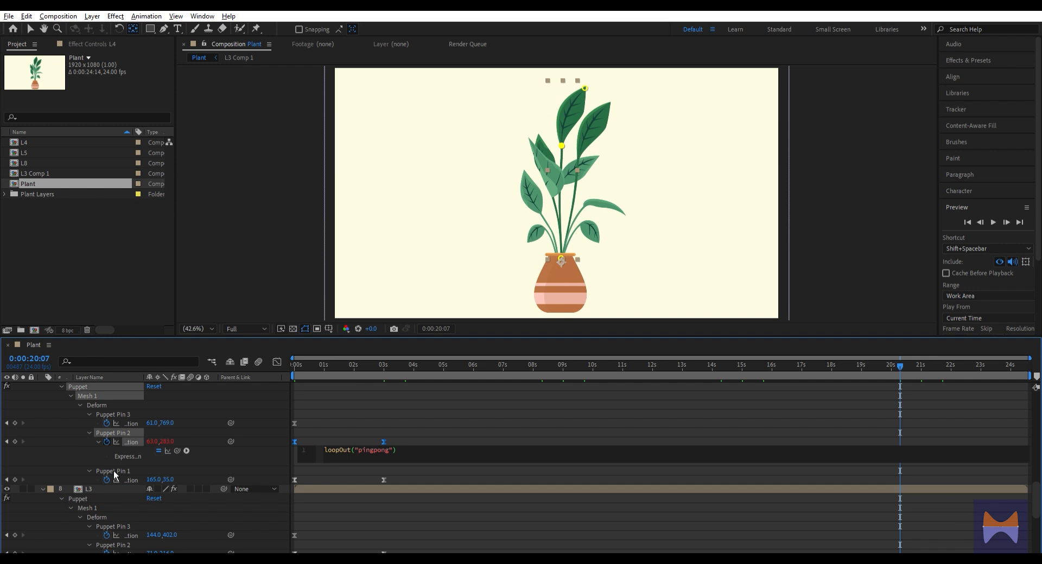
pyautogui.keyDown('alt'); pyautogui.click(107, 480); pyautogui.keyUp('alt')
pyautogui.hotkey('ctrl', 'v')
pyautogui.click(177, 465)
# Loop the positions of layer L3's Puppet Pin 2 and Puppet Pin 1 with the loopOut("pingpong") expression
pyautogui.scroll(-5, 178, 465)
pyautogui.keyDown('alt'); pyautogui.click(107, 436); pyautogui.keyUp('alt')
pyautogui.hotkey('ctrl', 'v')
pyautogui.keyDown('alt'); pyautogui.click(107, 473); pyautogui.keyUp('alt')
pyautogui.hotkey('ctrl', 'v')
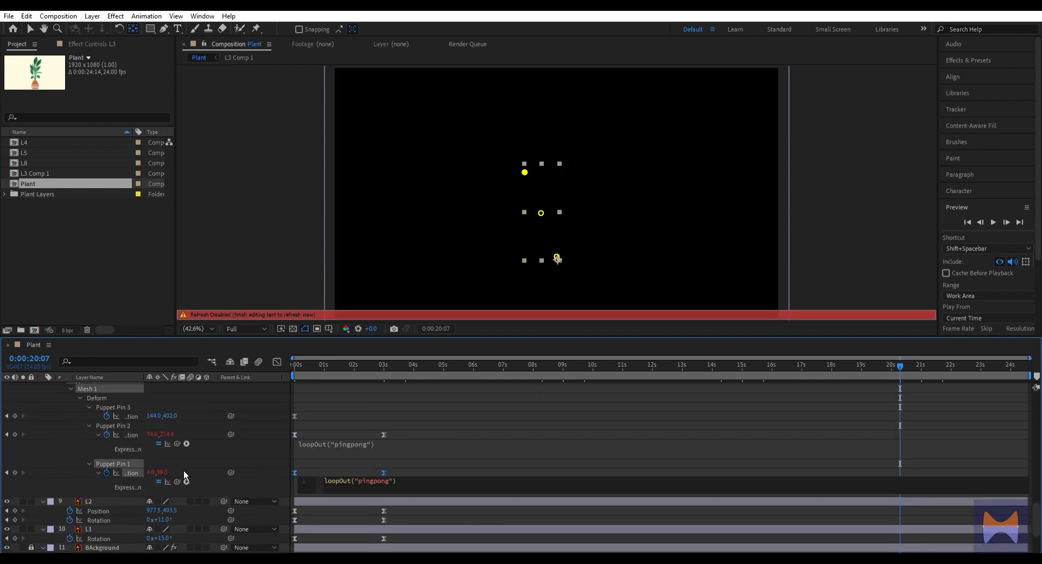
pyautogui.click(183, 472)
# Paste the loopOut("pingpong") expression onto layer L2's position and rotation and onto layer L1's rotation
pyautogui.scroll(-2, 184, 472)
pyautogui.keyDown('alt'); pyautogui.click(71, 429); pyautogui.keyUp('alt')
pyautogui.hotkey('ctrl', 'v')
pyautogui.click(164, 438)
pyautogui.keyDown('alt'); pyautogui.click(71, 458); pyautogui.keyUp('alt')
pyautogui.hotkey('ctrl', 'v')
pyautogui.click(97, 479)
pyautogui.keyDown('alt'); pyautogui.click(69, 457); pyautogui.keyUp('alt')
pyautogui.hotkey('ctrl', 'v')
pyautogui.click(215, 461)
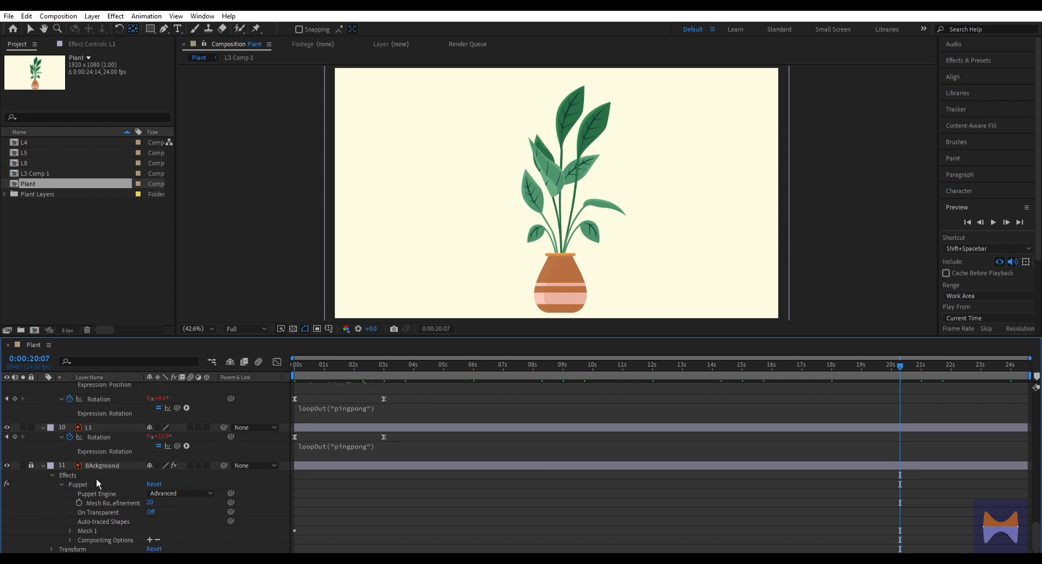
# Unlock the background layer, select all layers and collapse their properties
pyautogui.hotkey('ctrl', 'a')
pyautogui.click(31, 465)
pyautogui.hotkey('ctrl', 'a')
pyautogui.click(44, 465)
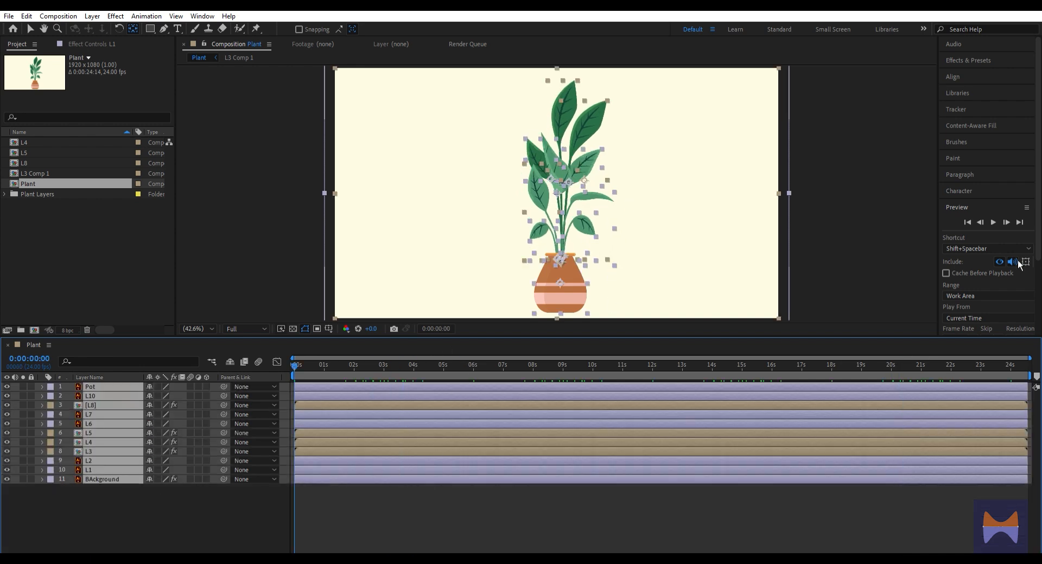
# Preview the looping plant animation from the composition's start
pyautogui.click(992, 222)
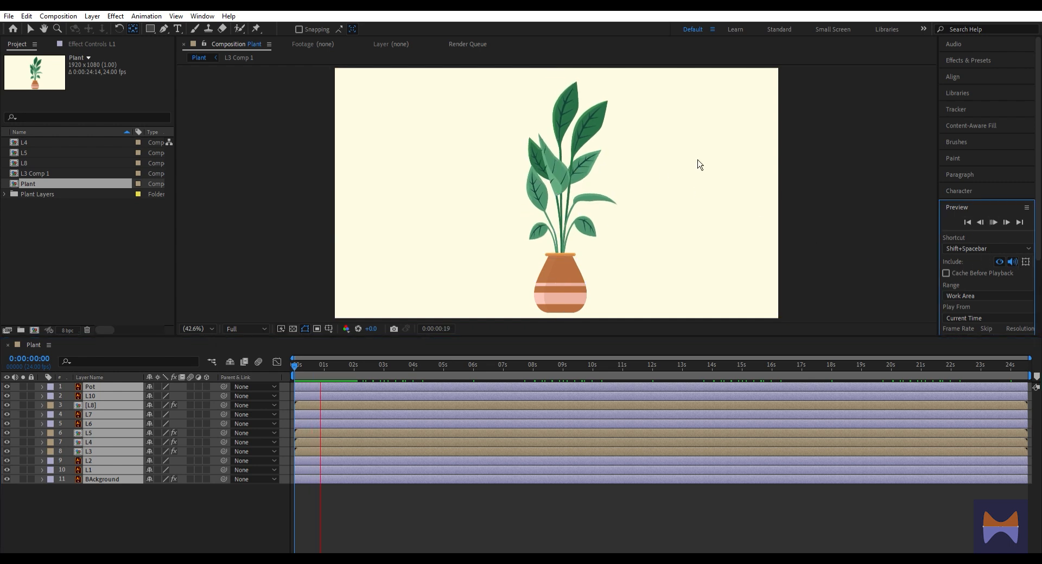